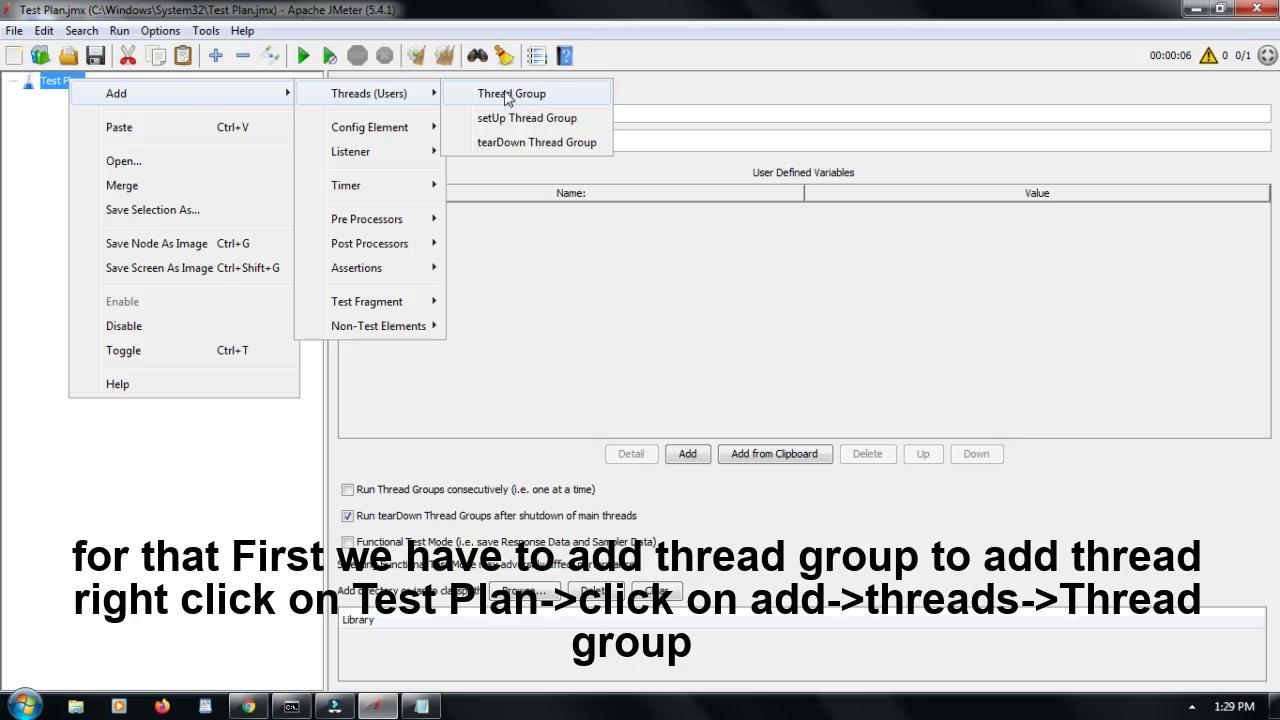
Step: Add a thread group to the test plan and name it API TESTING
{"action": "left_click", "coordinate": [517, 100]}
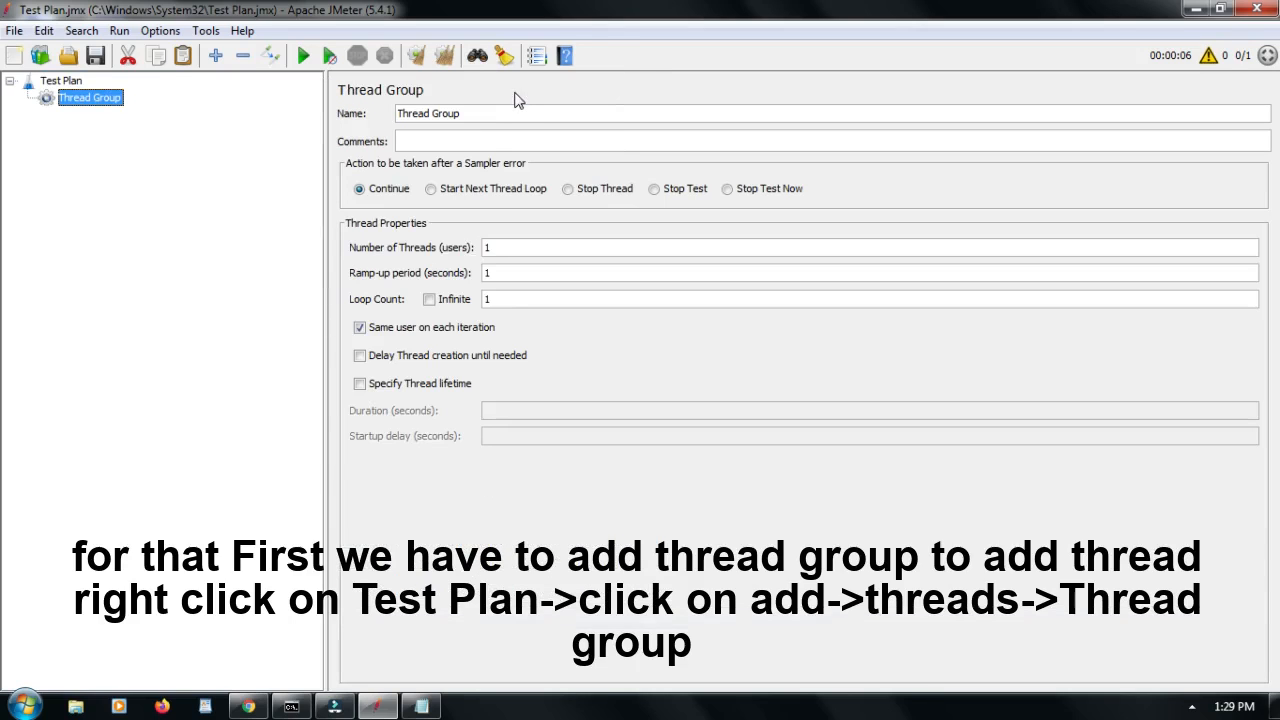
{"action": "left_click", "coordinate": [467, 115]}
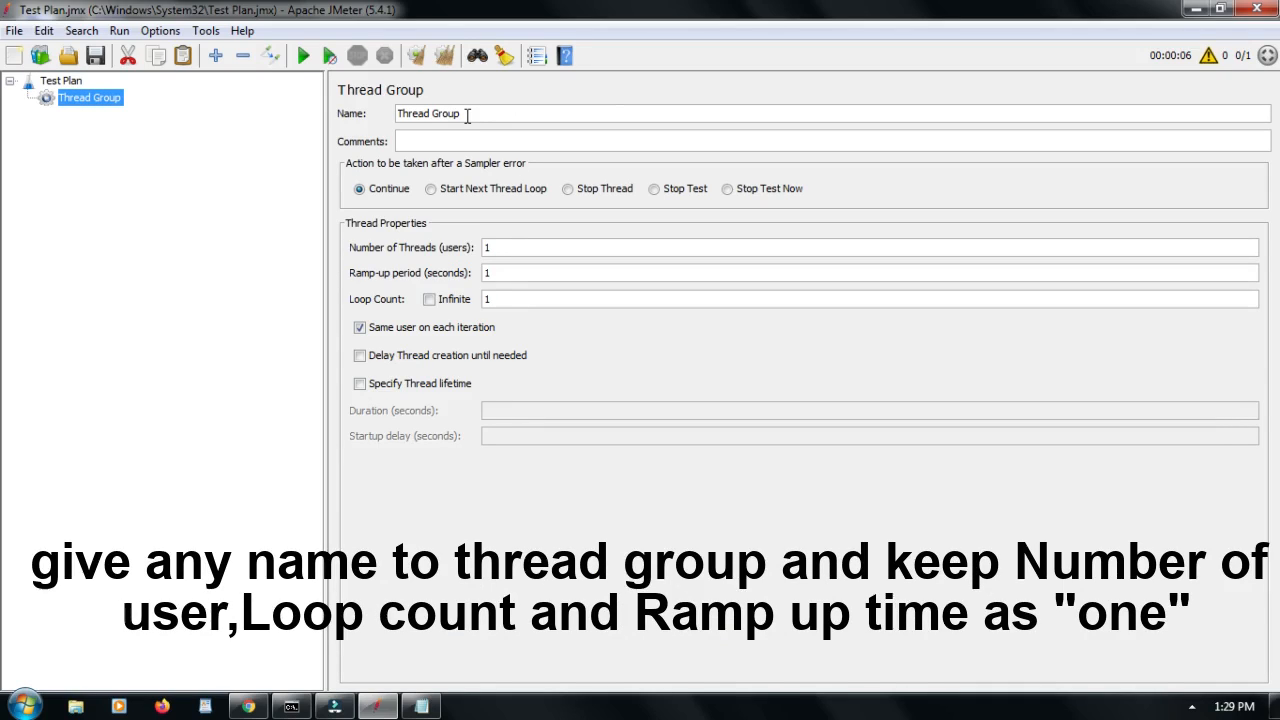
{"action": "double_click", "coordinate": [467, 115]}
{"action": "key", "text": "BackSpace"}
{"action": "key", "text": "Delete"}
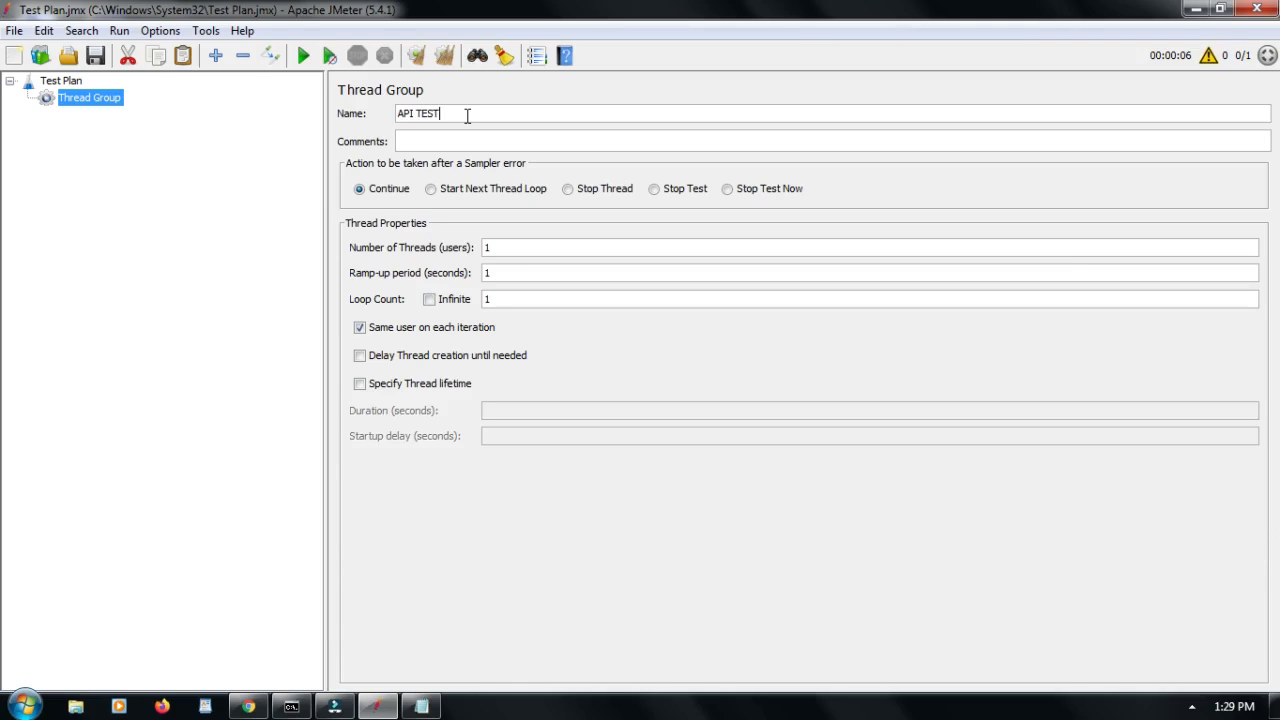
{"action": "left_click_drag", "start_coordinate": [461, 113], "coordinate": [398, 113]}
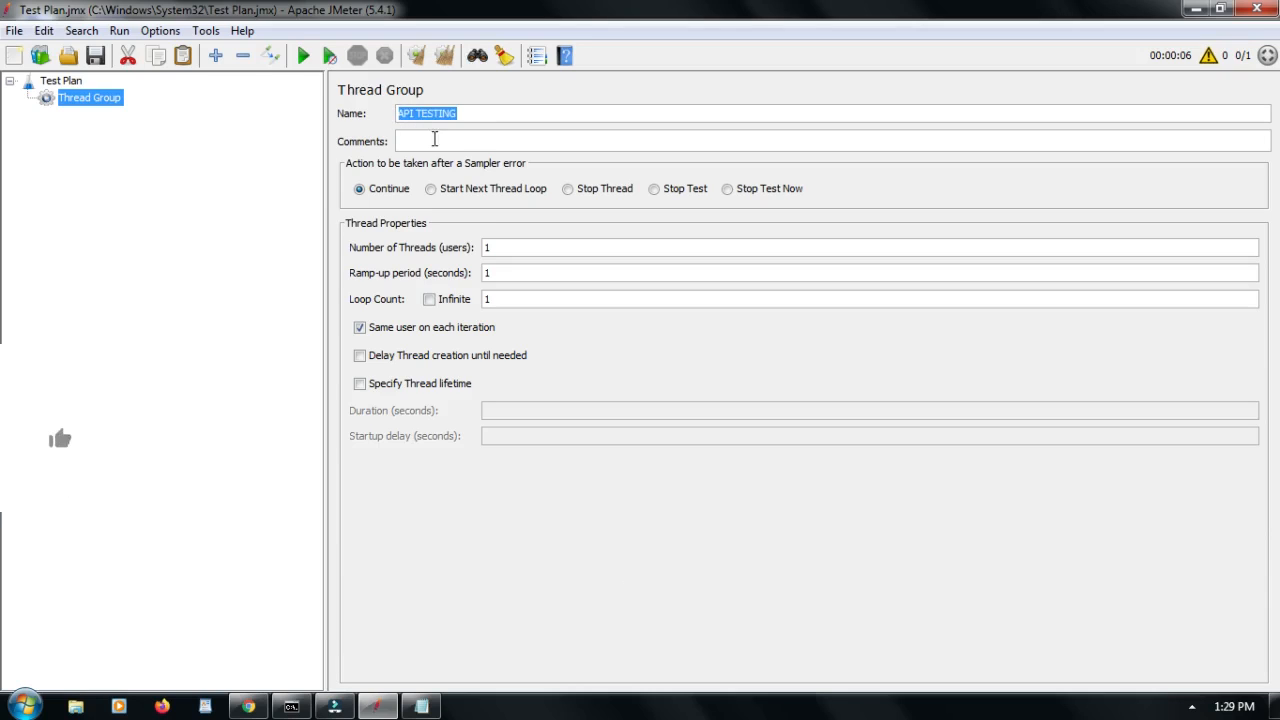
{"action": "left_click", "coordinate": [487, 249]}
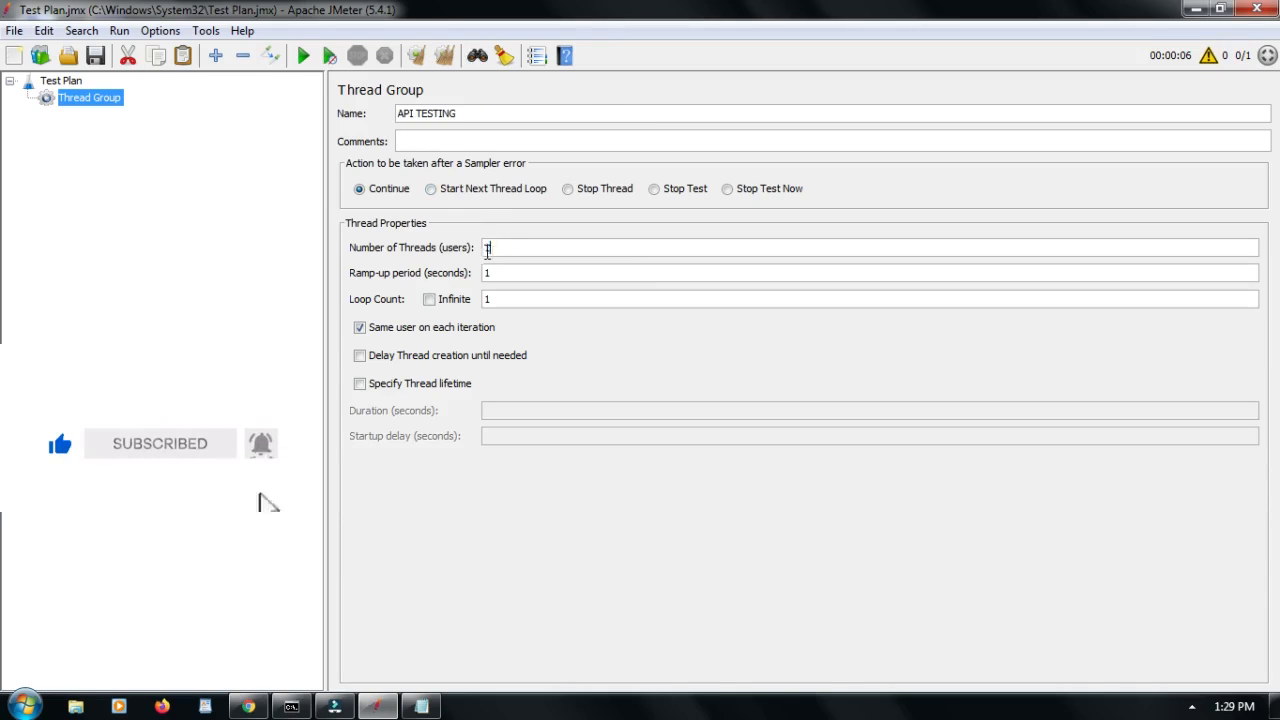
{"action": "double_click", "coordinate": [487, 272]}
{"action": "double_click", "coordinate": [486, 299]}
Step: Add an HTTP Request sampler to the API TESTING thread group
{"action": "left_click", "coordinate": [76, 82]}
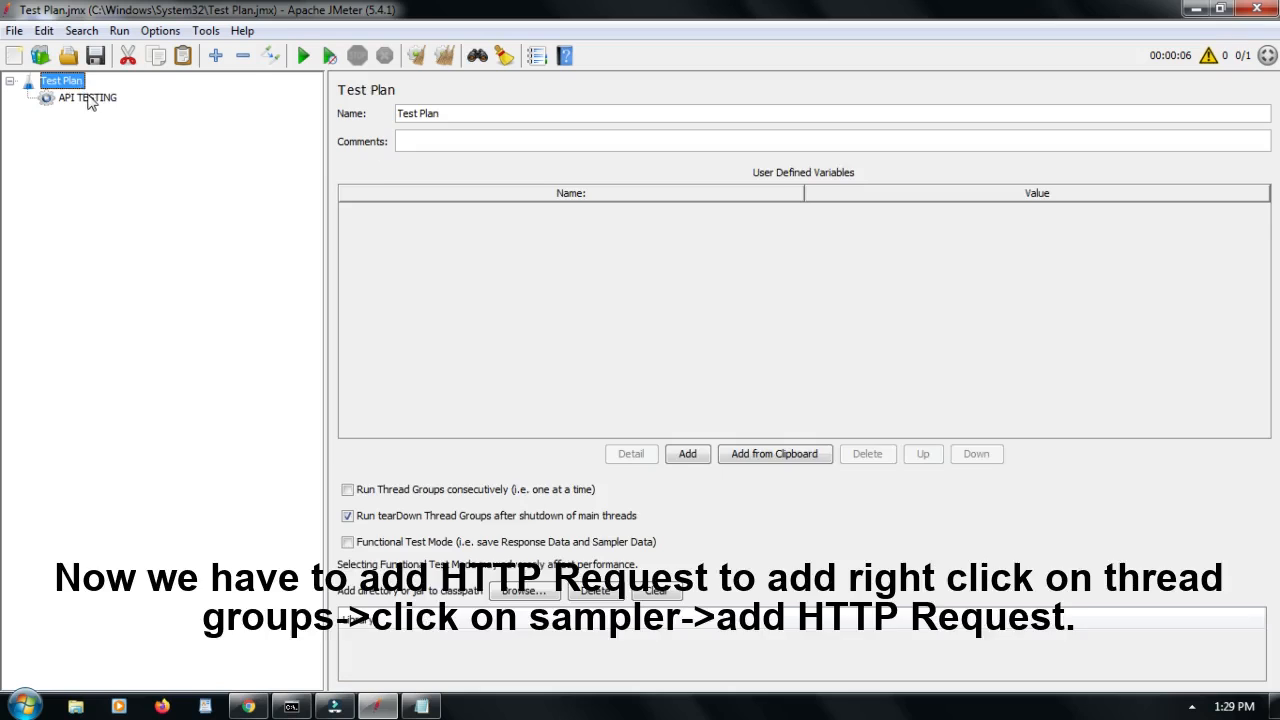
{"action": "left_click", "coordinate": [90, 100]}
{"action": "right_click", "coordinate": [90, 103]}
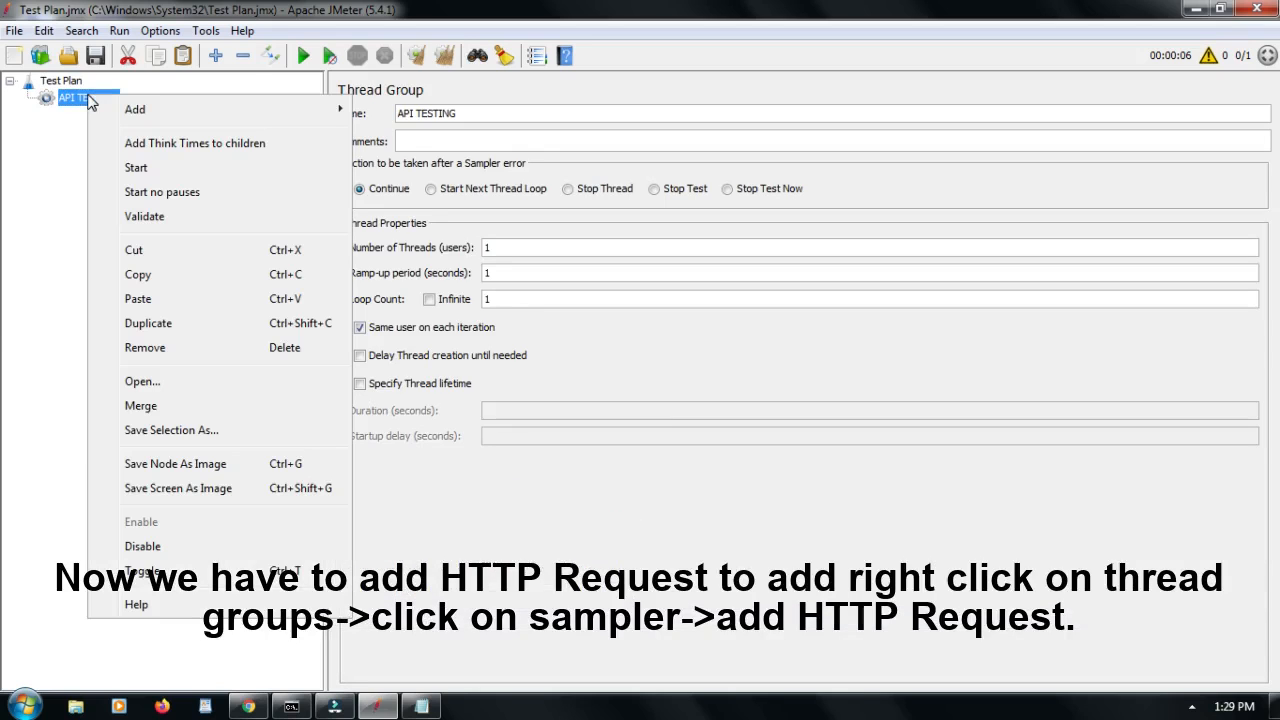
{"action": "mouse_move", "coordinate": [135, 110]}
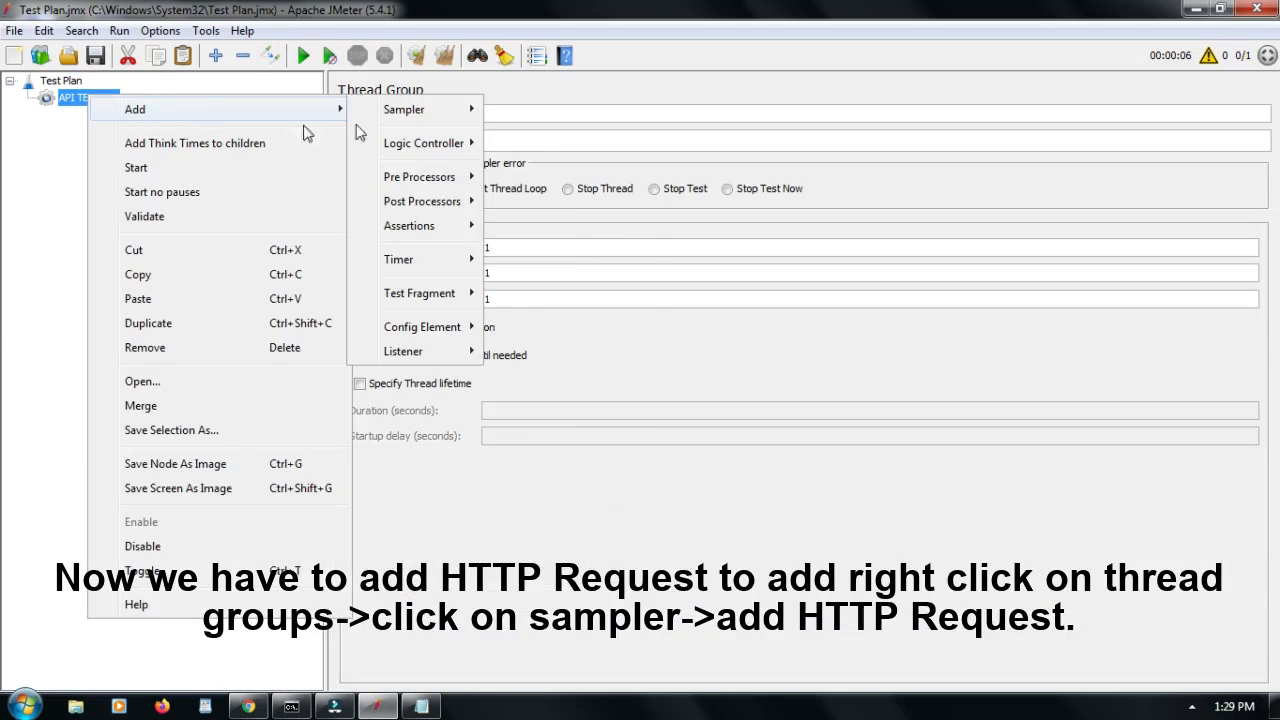
{"action": "mouse_move", "coordinate": [390, 118]}
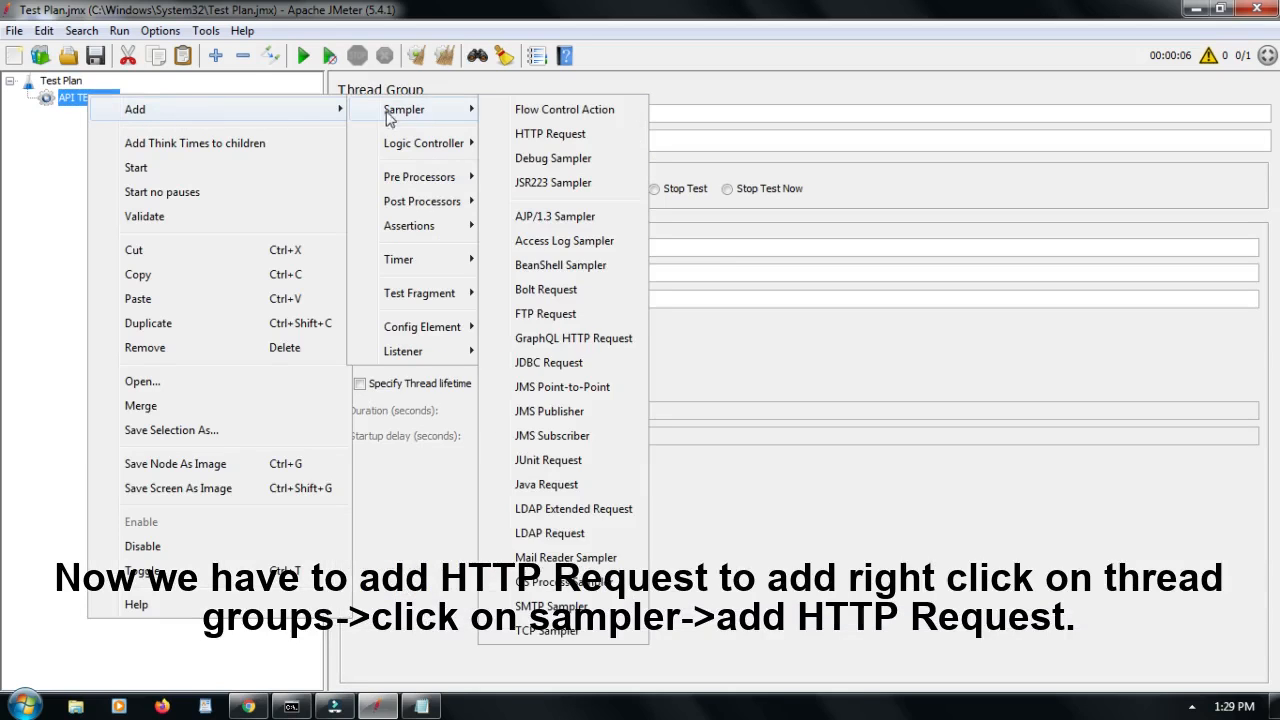
{"action": "left_click", "coordinate": [548, 137]}
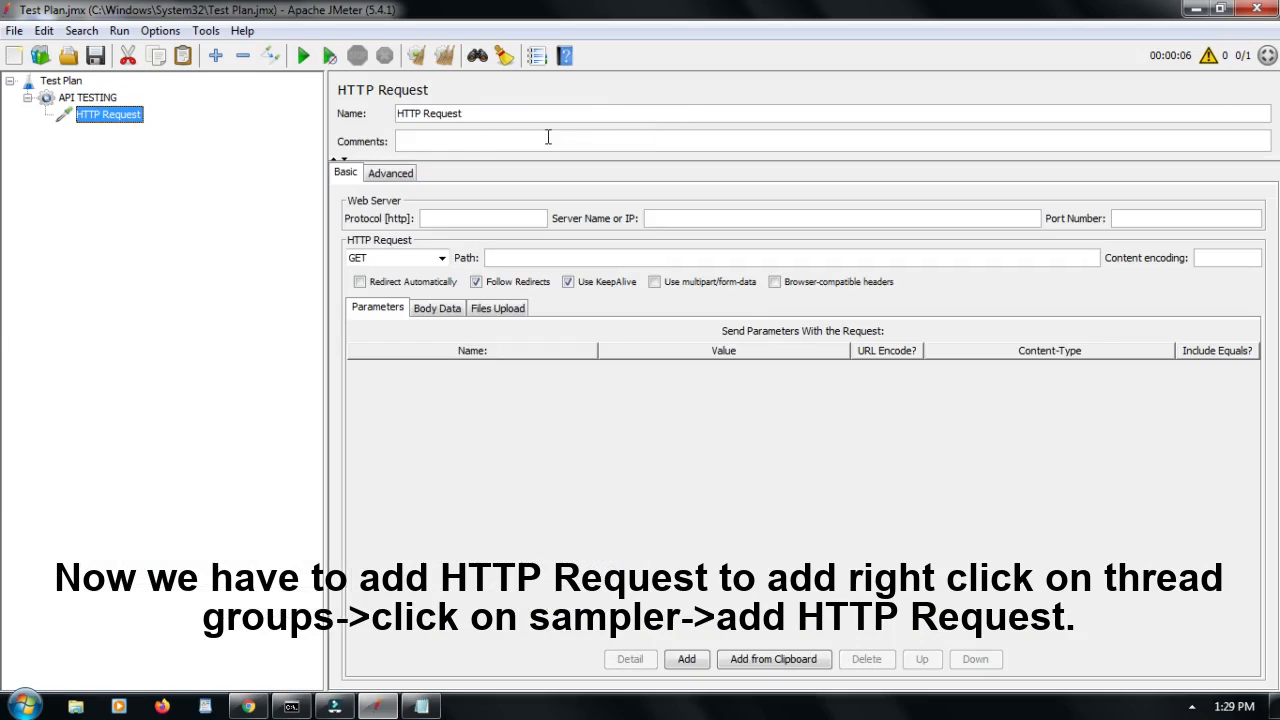
Step: Rename the HTTP request sampler to First Request
{"action": "left_click_drag", "start_coordinate": [421, 115], "coordinate": [390, 117]}
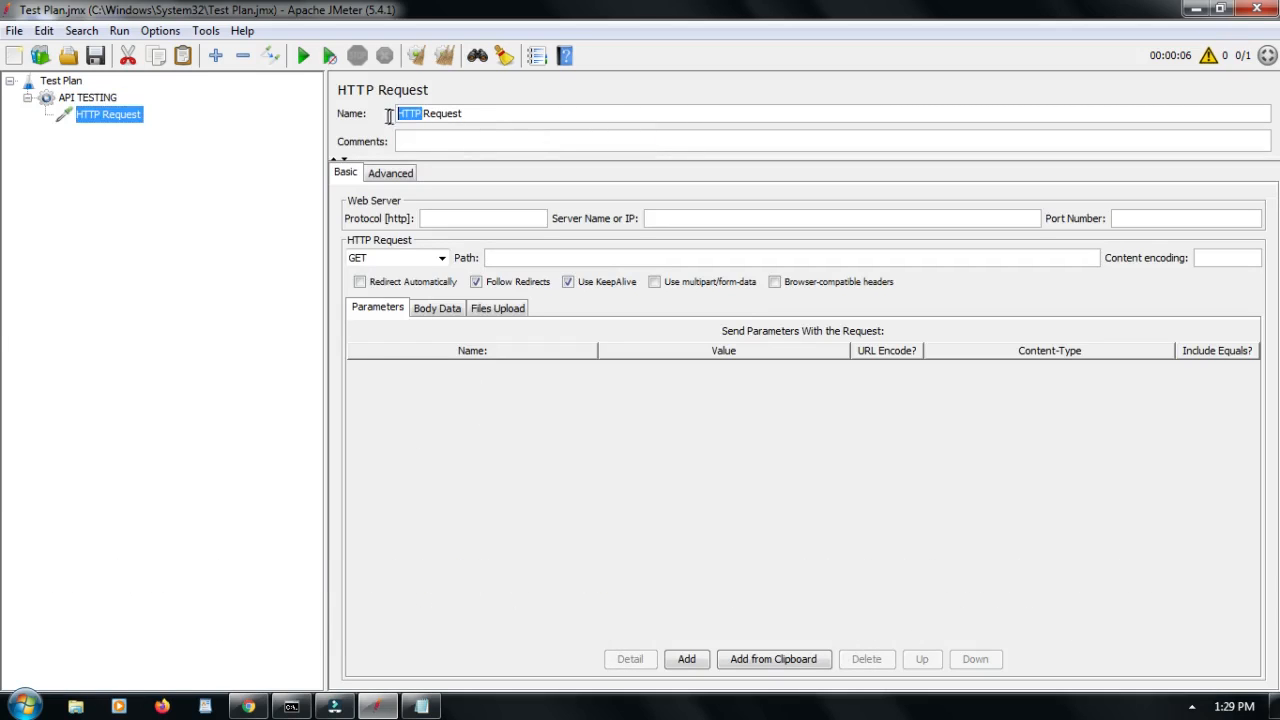
{"action": "key", "text": "BackSpace"}
{"action": "type", "text": "First"}
{"action": "left_click_drag", "start_coordinate": [469, 115], "coordinate": [393, 113]}
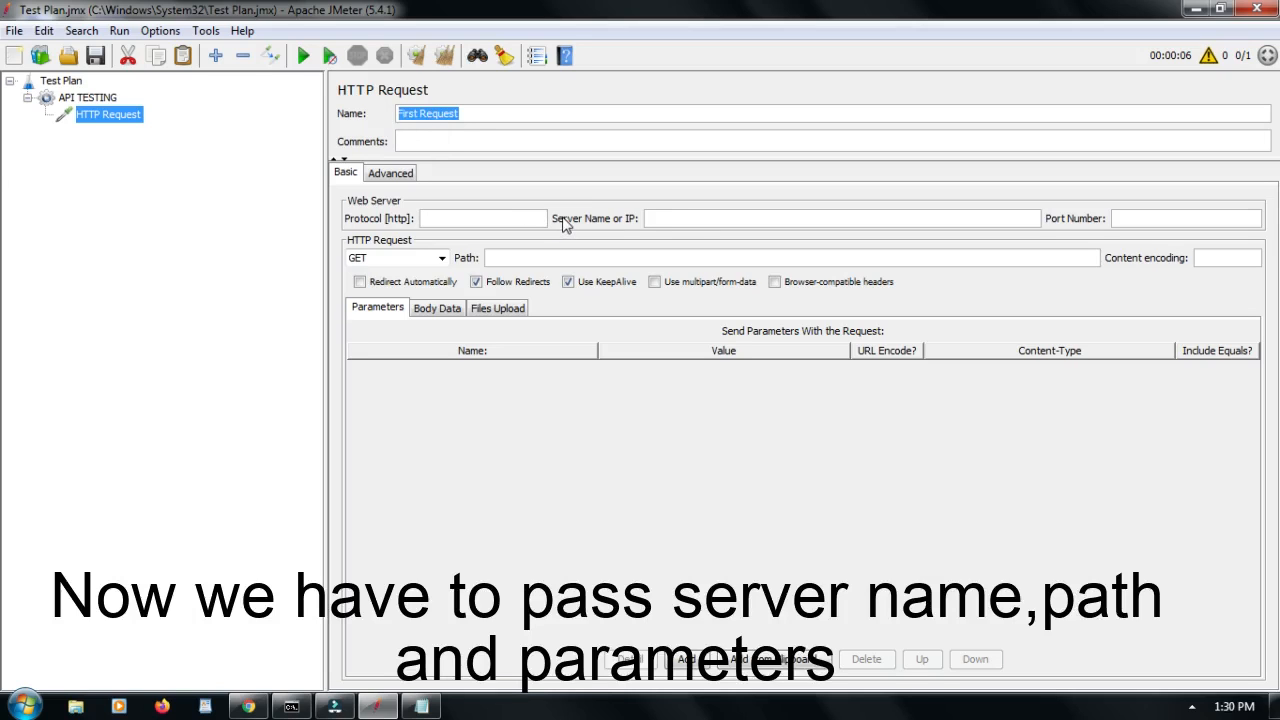
{"action": "left_click", "coordinate": [664, 221]}
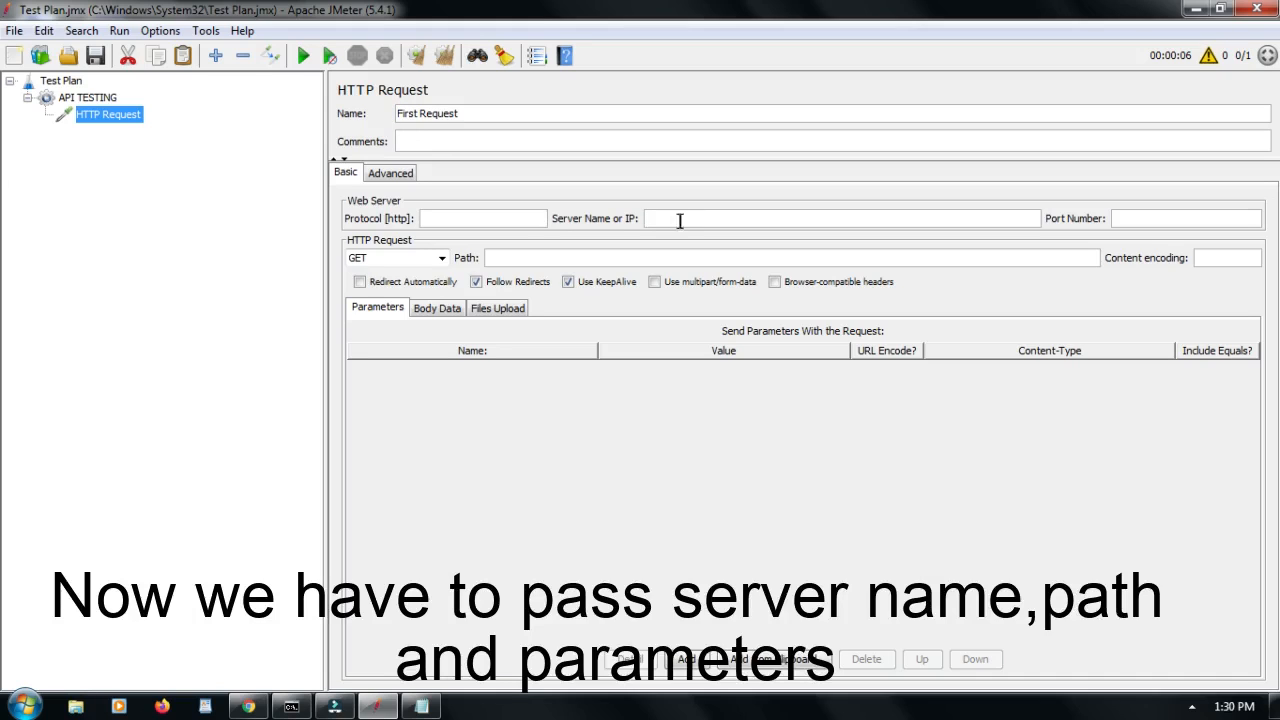
{"action": "left_click", "coordinate": [432, 702]}
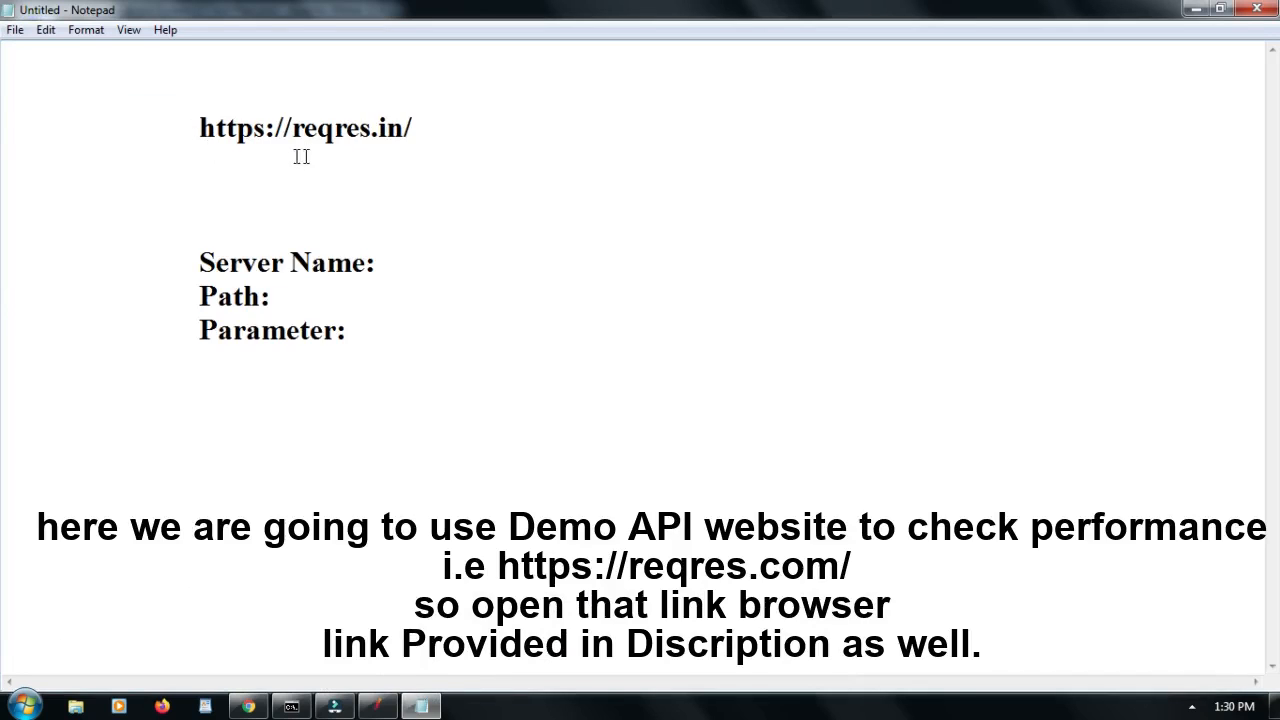
{"action": "left_click_drag", "start_coordinate": [194, 127], "coordinate": [429, 134]}
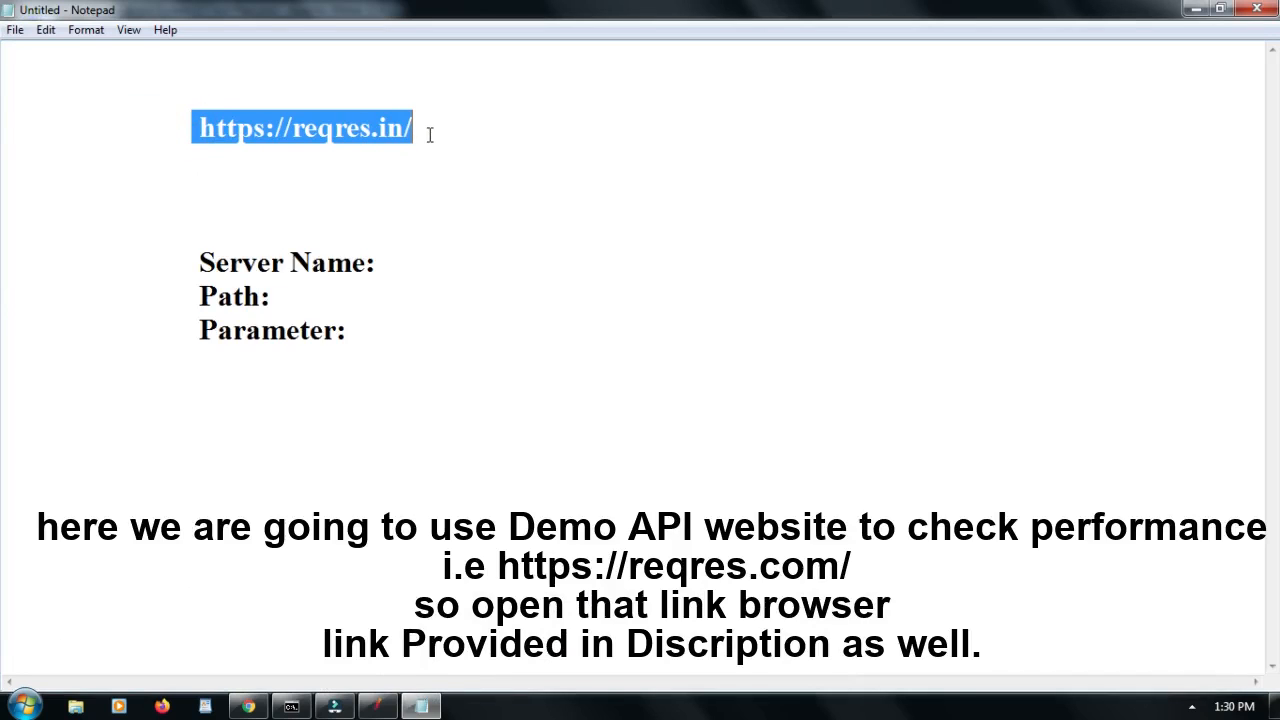
{"action": "right_click", "coordinate": [429, 134]}
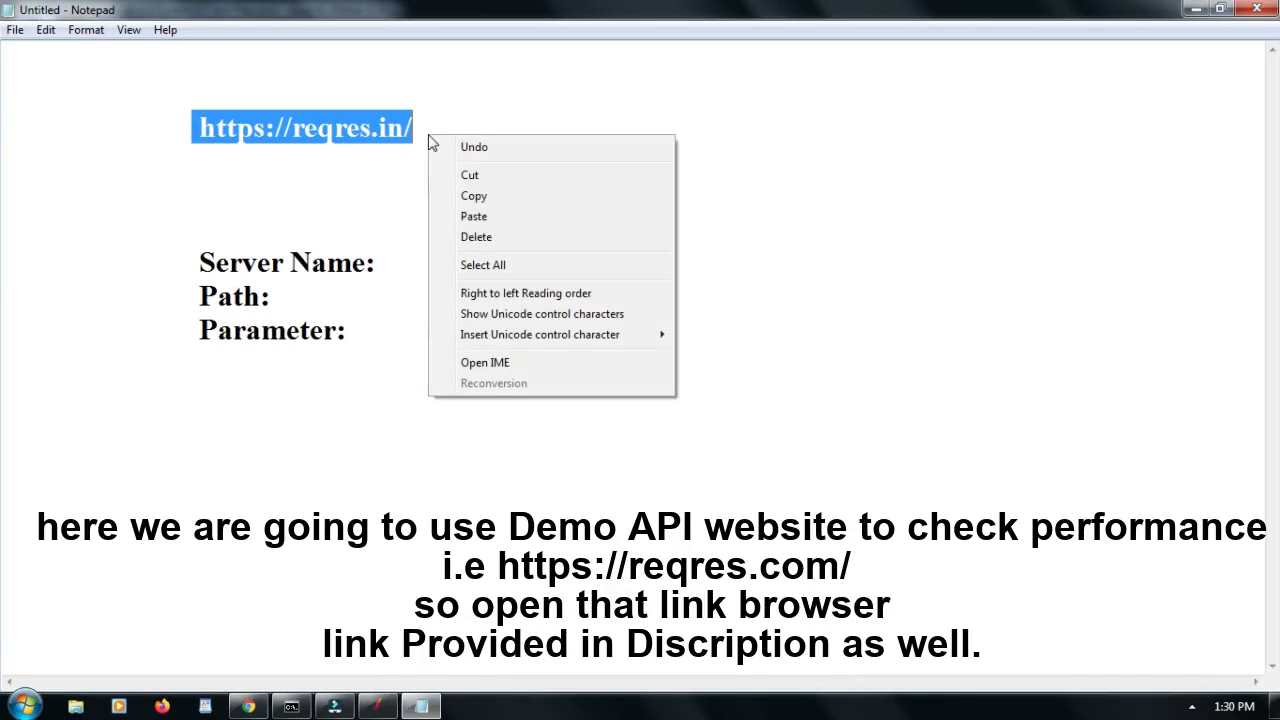
{"action": "left_click", "coordinate": [474, 196]}
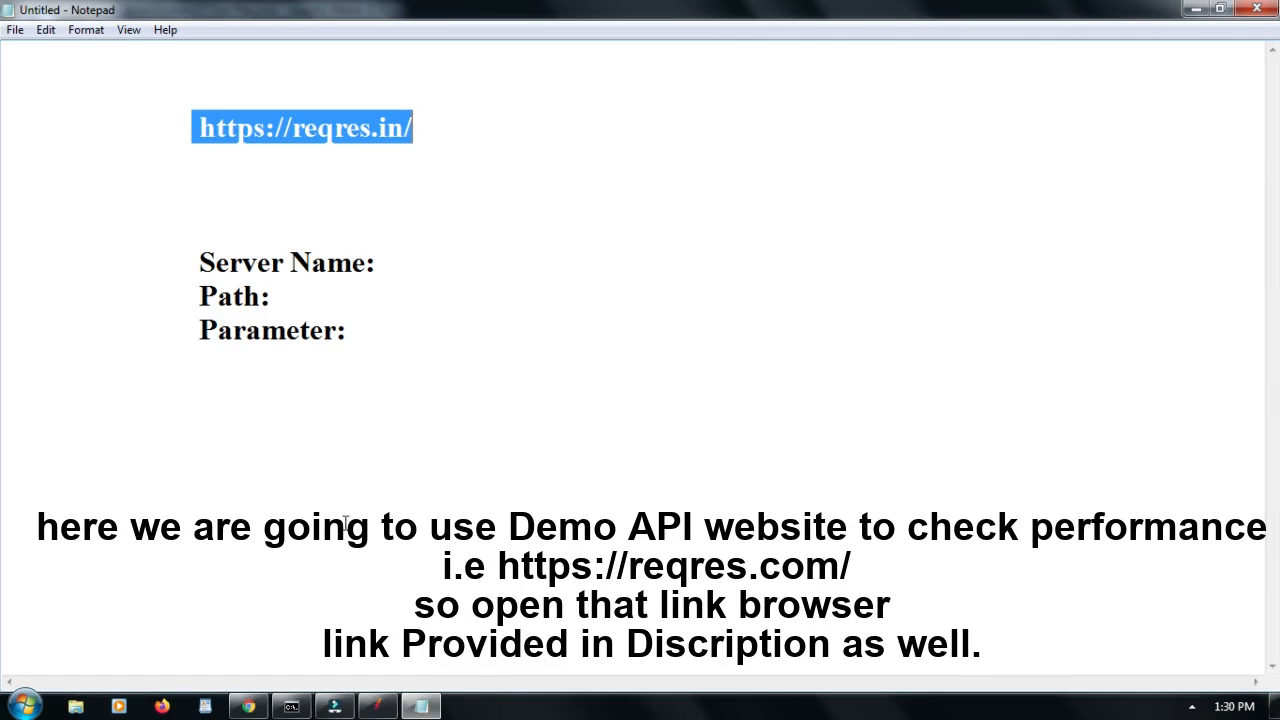
{"action": "left_click", "coordinate": [248, 706]}
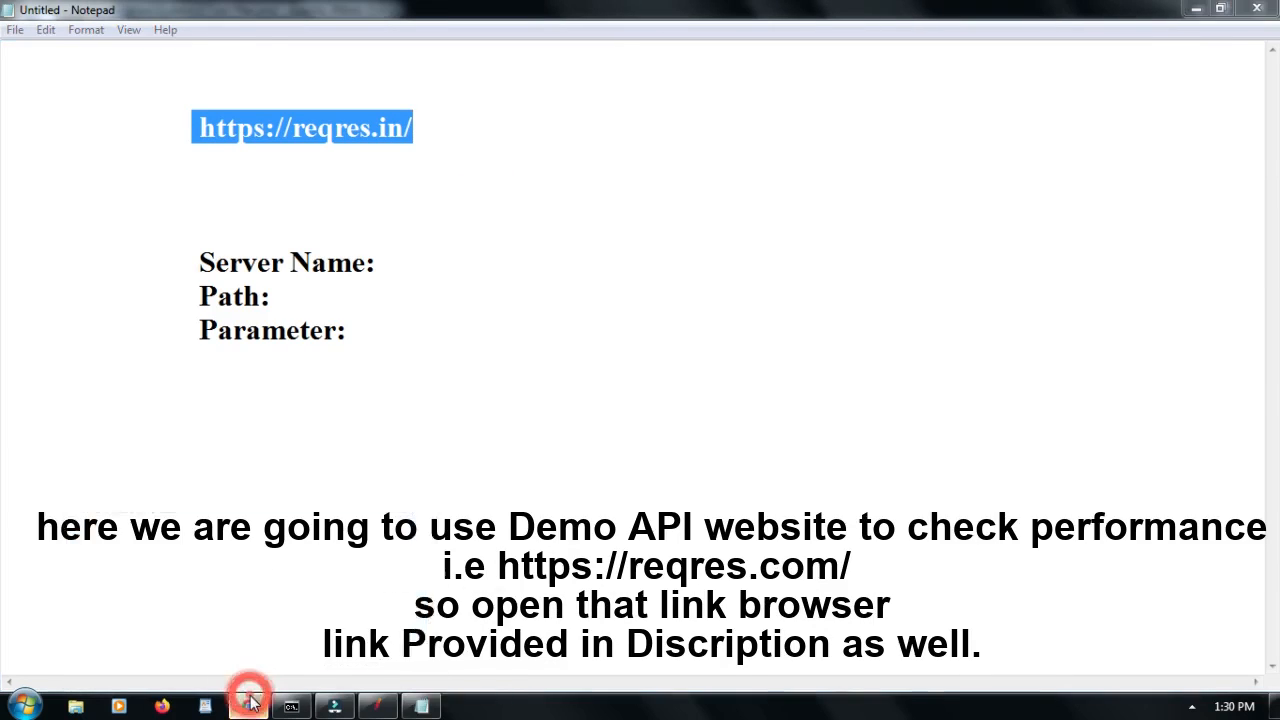
{"action": "right_click", "coordinate": [165, 56]}
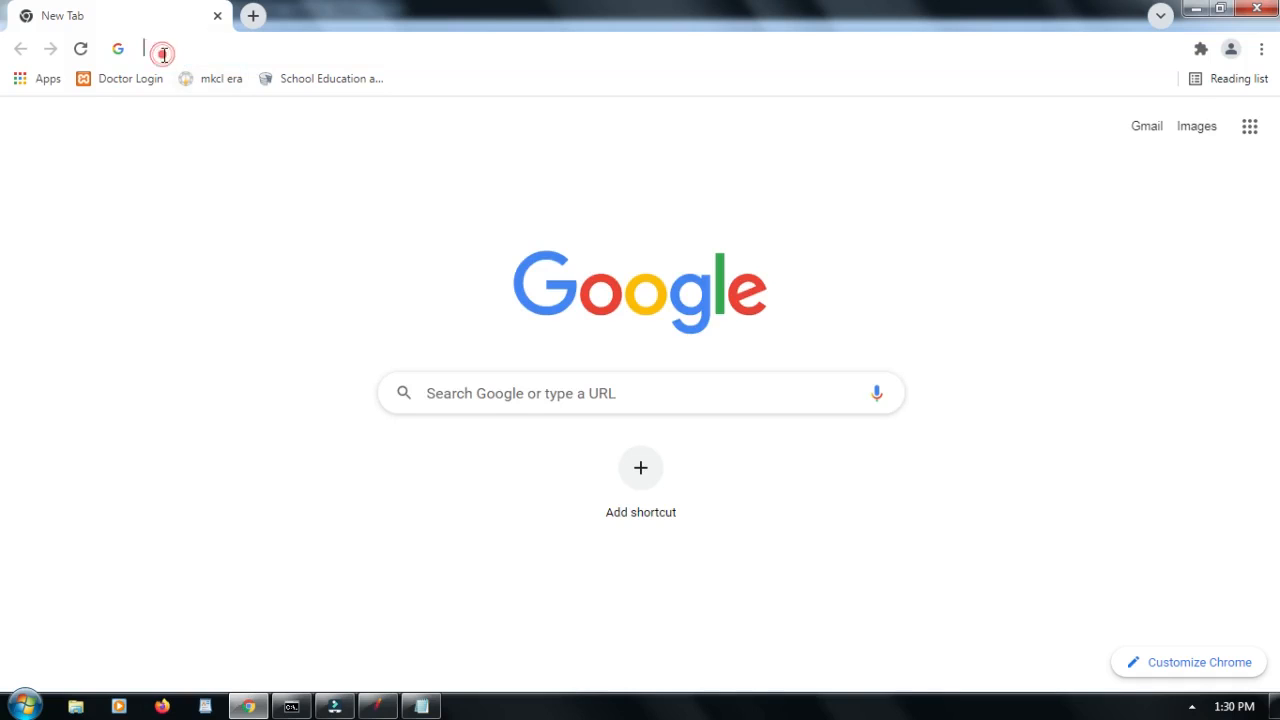
{"action": "left_click", "coordinate": [232, 148]}
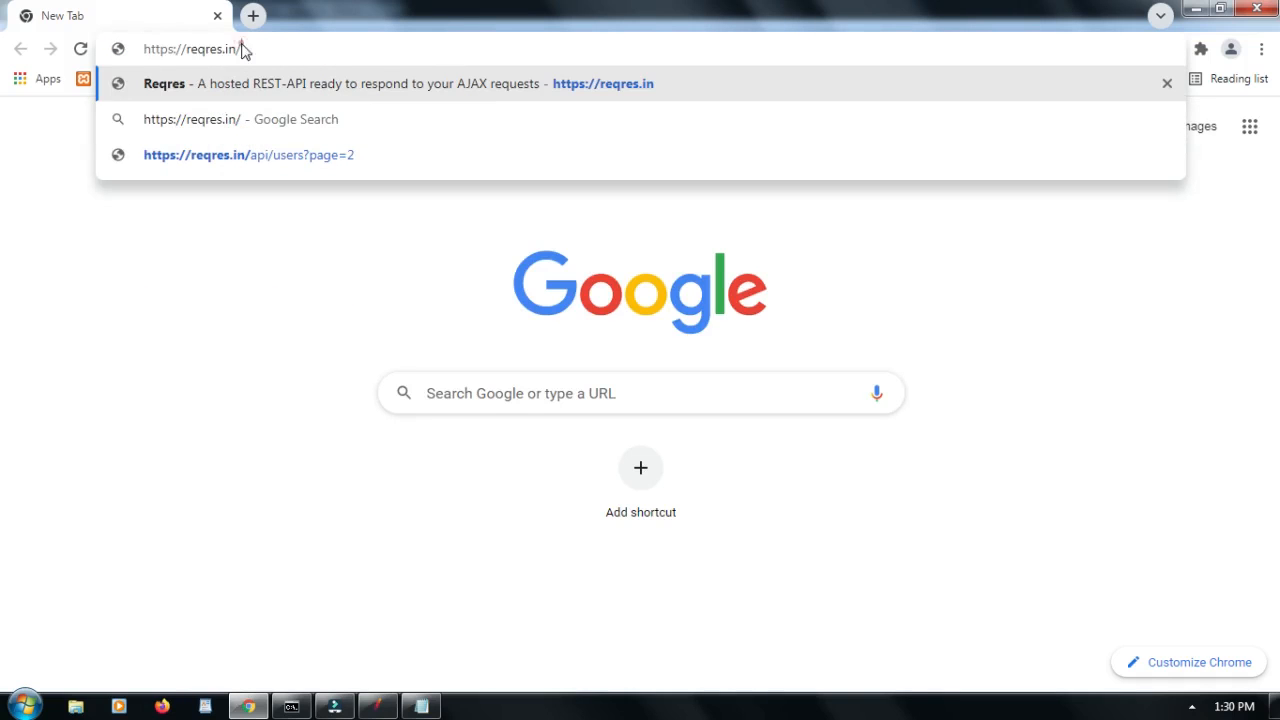
{"action": "left_click_drag", "start_coordinate": [243, 52], "coordinate": [132, 45]}
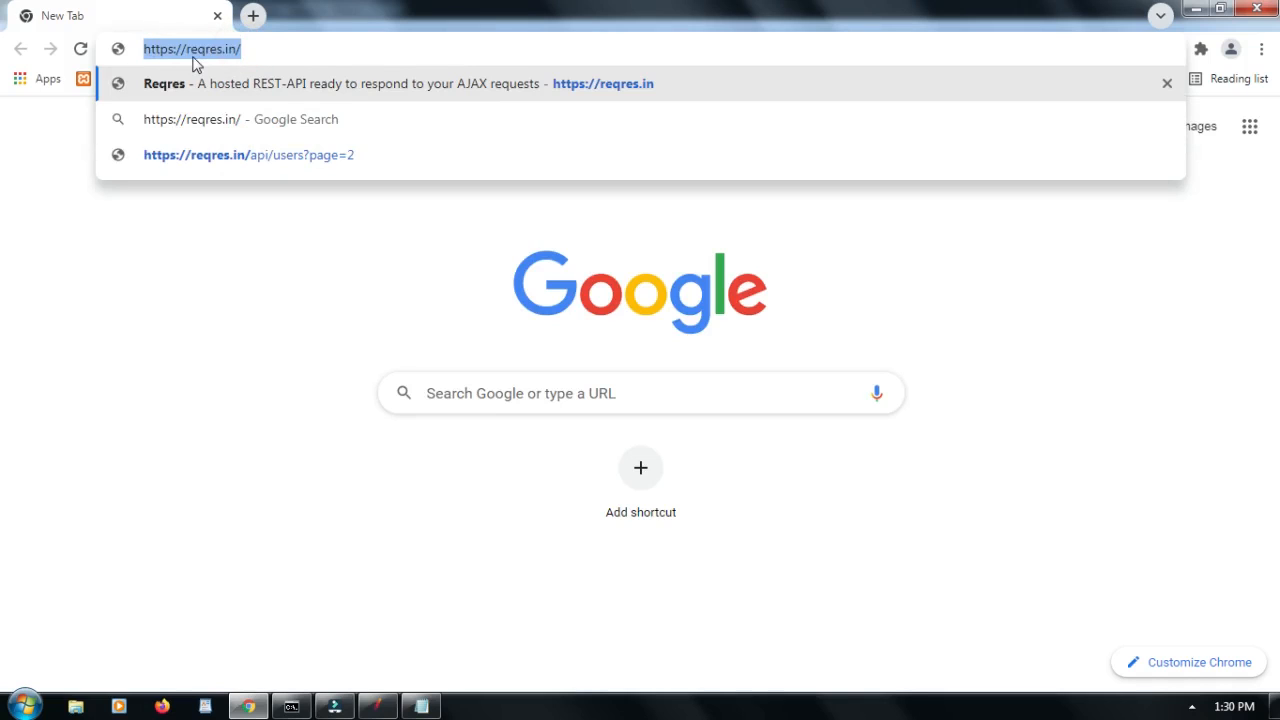
{"action": "key", "text": "Return"}
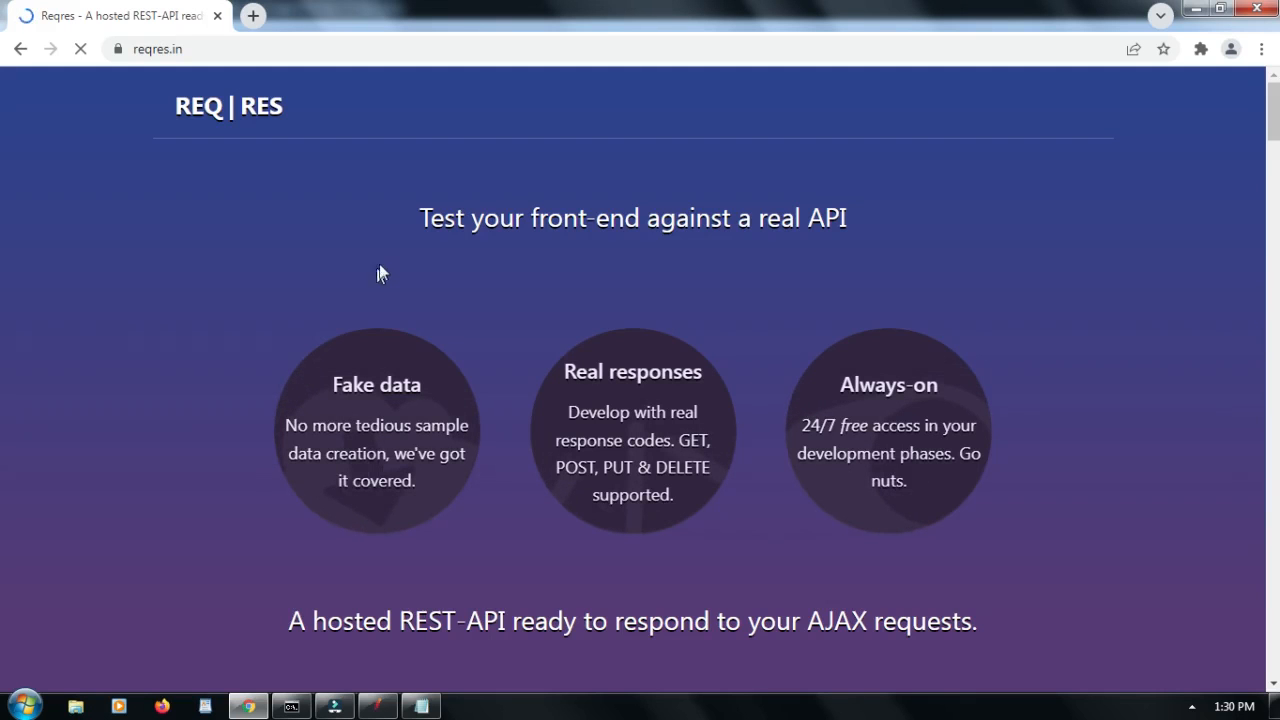
Step: Review the Request and Response sections for LIST USERS on the Reqres page and open the /api/users?page=2 request link
{"action": "left_click_drag", "start_coordinate": [415, 220], "coordinate": [875, 211]}
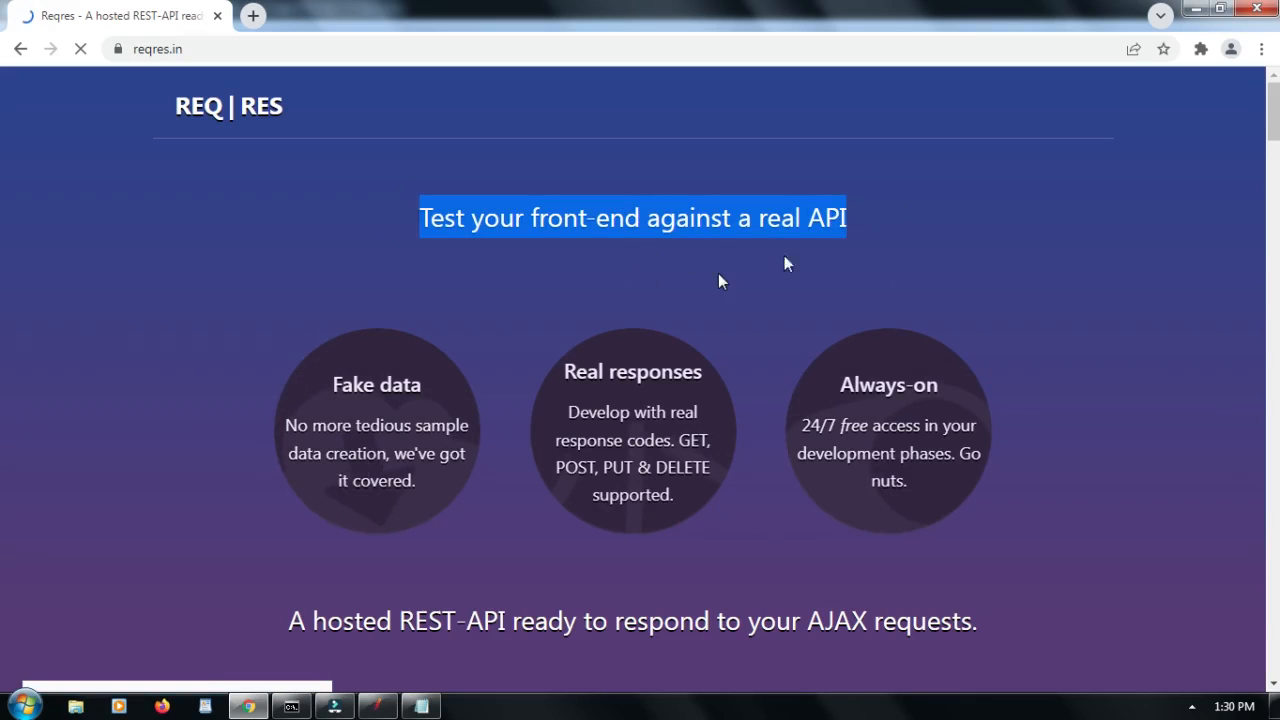
{"action": "scroll", "coordinate": [2, 130], "scroll_direction": "down", "scroll_amount": 7}
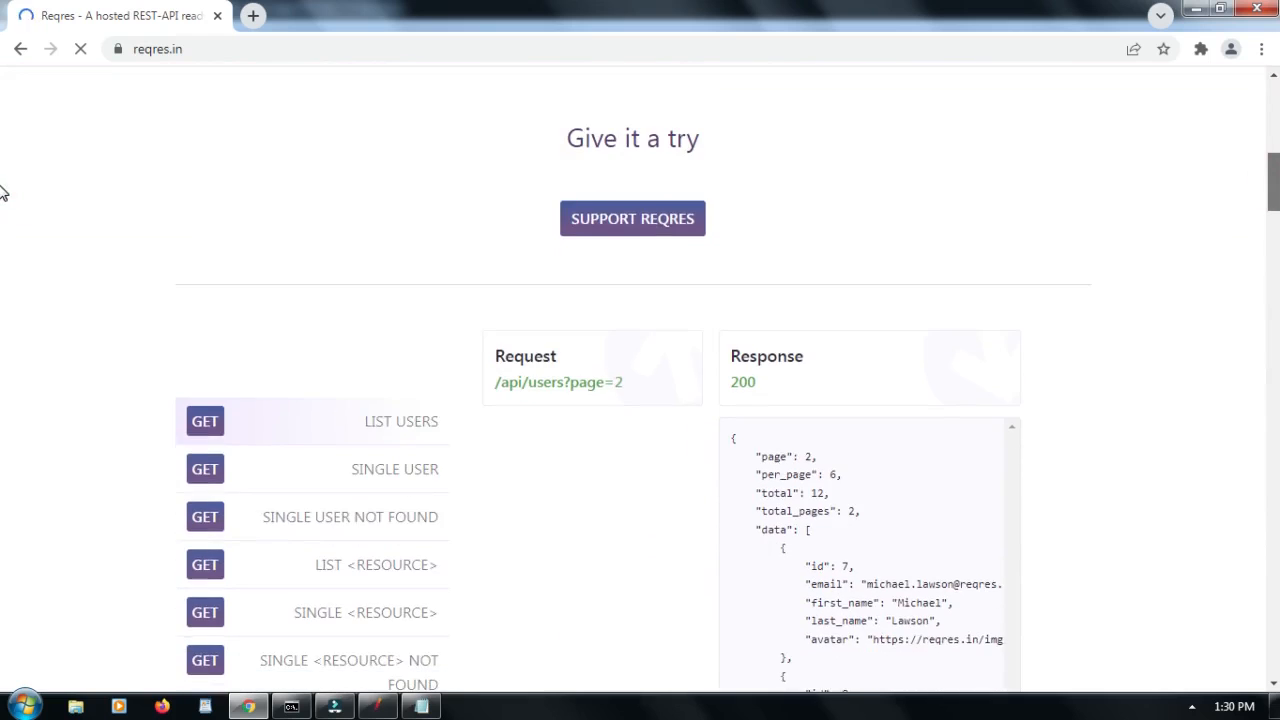
{"action": "scroll", "coordinate": [2, 192], "scroll_direction": "down", "scroll_amount": 2}
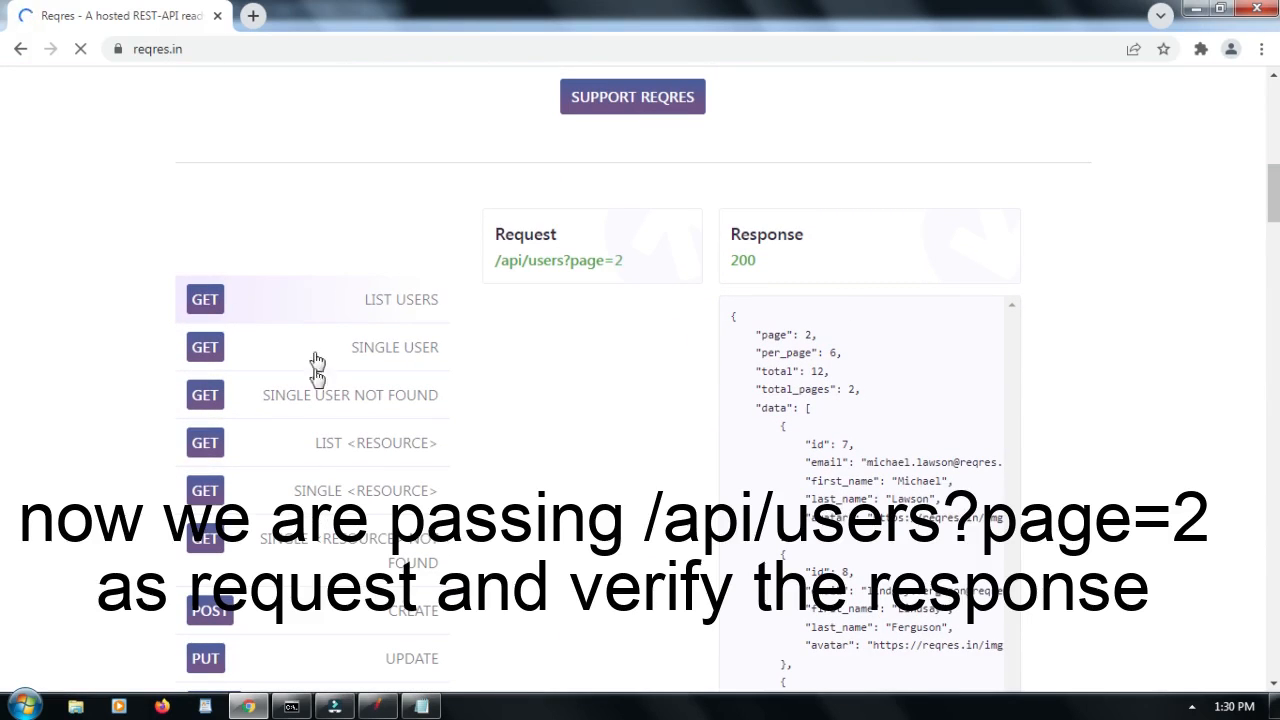
{"action": "left_click", "coordinate": [492, 234]}
{"action": "left_click_drag", "start_coordinate": [492, 236], "coordinate": [567, 241]}
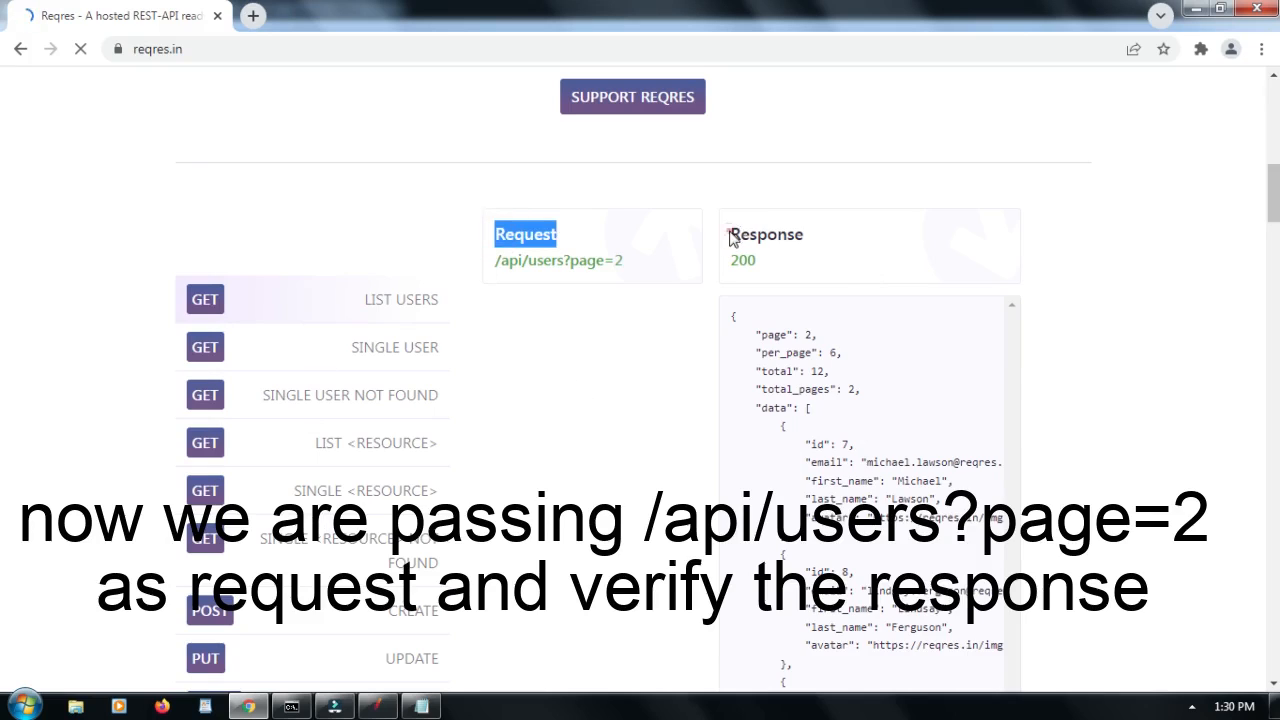
{"action": "left_click_drag", "start_coordinate": [730, 236], "coordinate": [814, 246]}
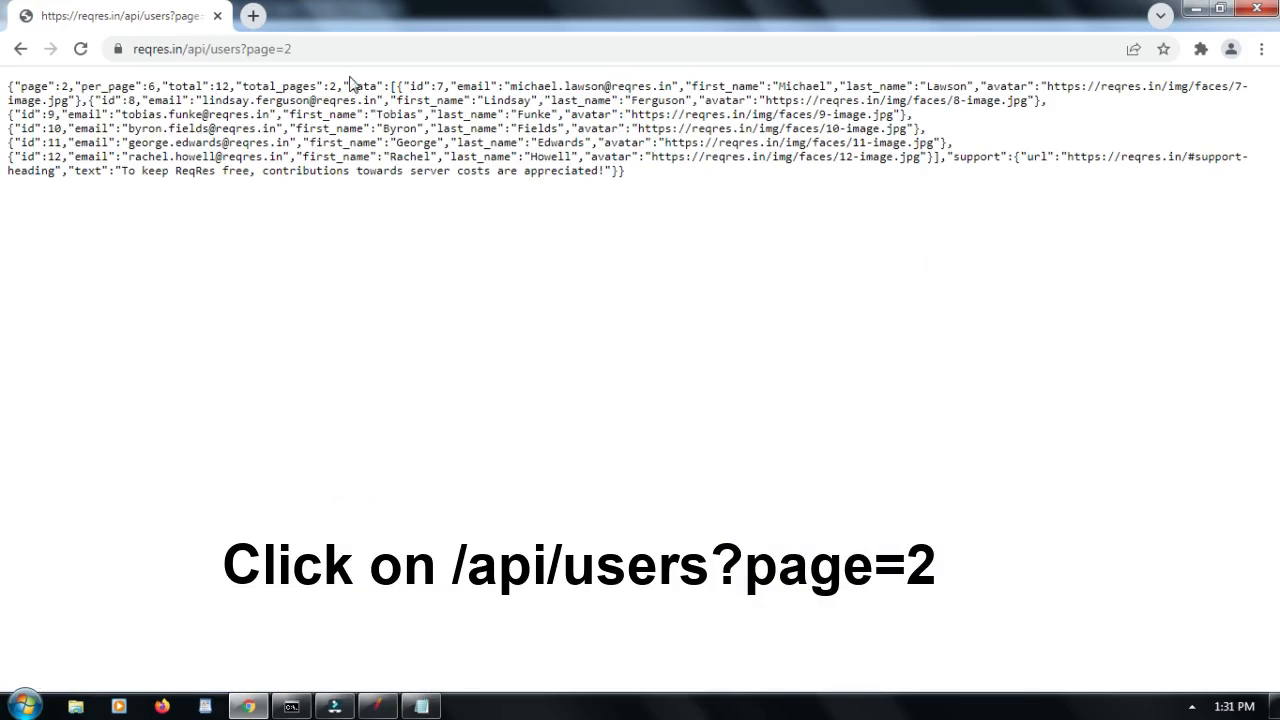
{"action": "left_click", "coordinate": [326, 47]}
{"action": "left_click", "coordinate": [327, 47]}
{"action": "double_click", "coordinate": [327, 47]}
{"action": "triple_click", "coordinate": [327, 47]}
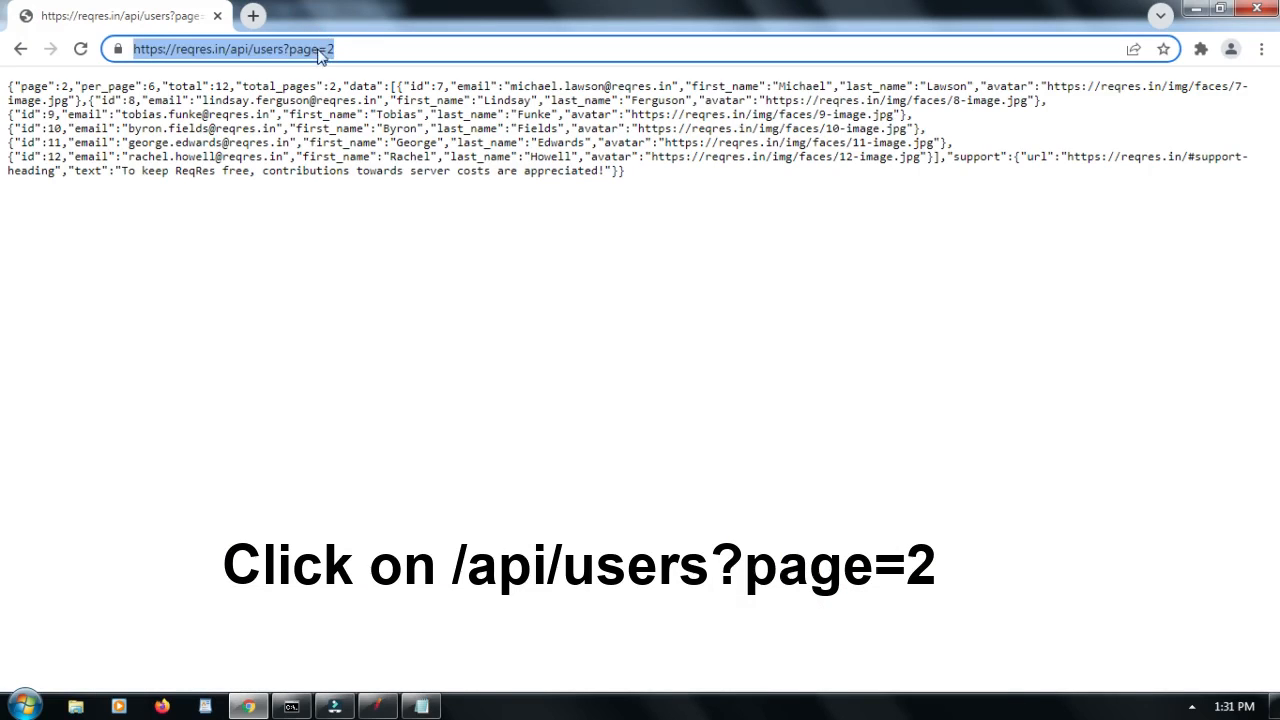
{"action": "right_click", "coordinate": [299, 53]}
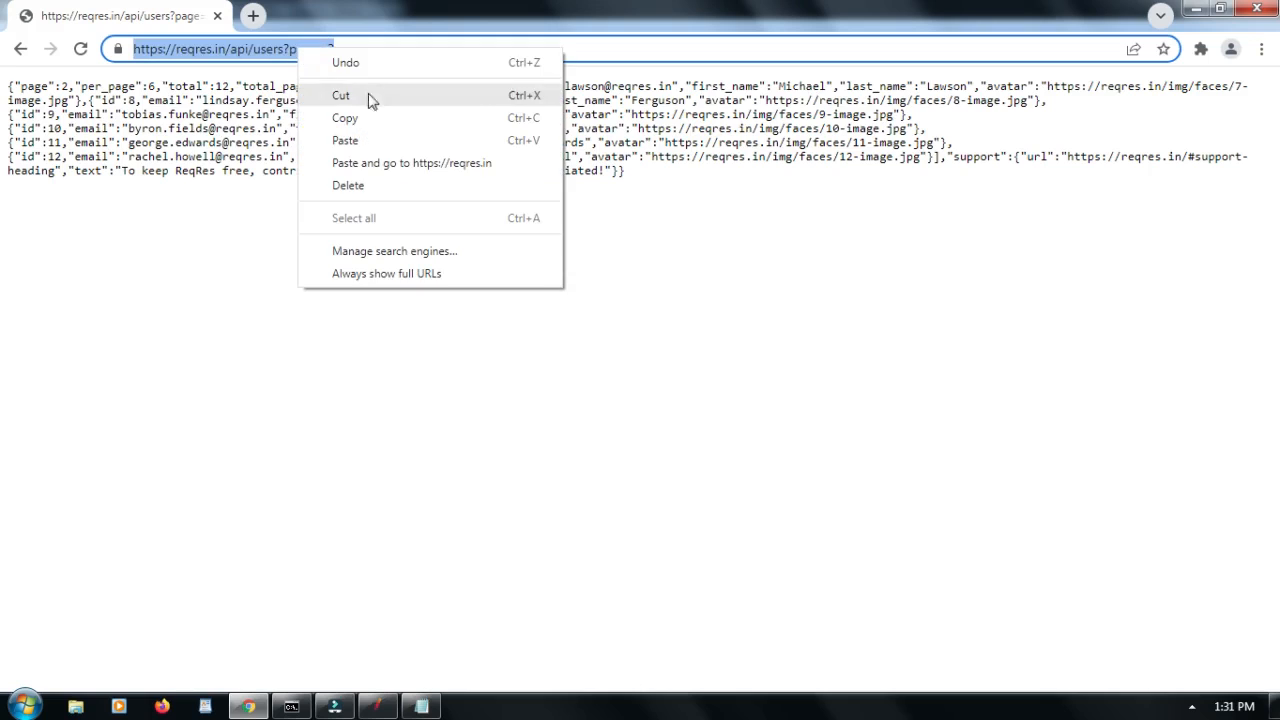
{"action": "left_click", "coordinate": [345, 118]}
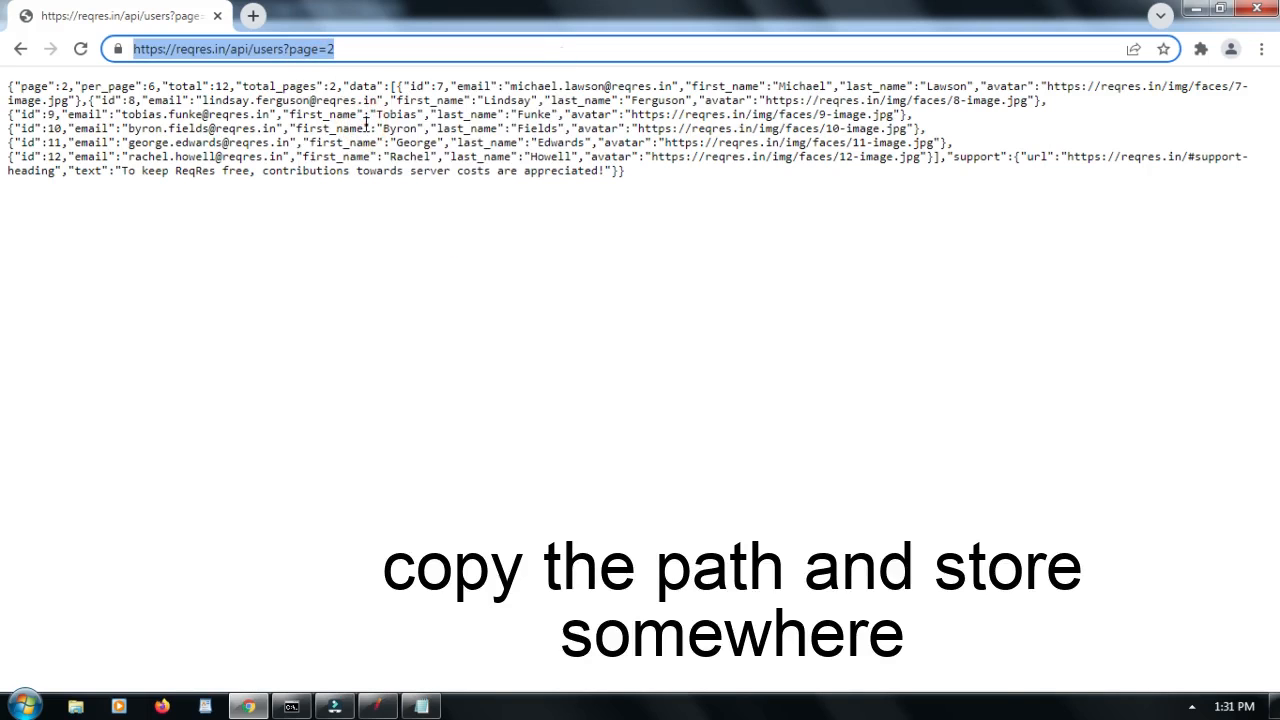
Step: Switch to Notepad and paste the copied endpoint URL between the site address and the Server Name line
{"action": "left_click", "coordinate": [421, 706]}
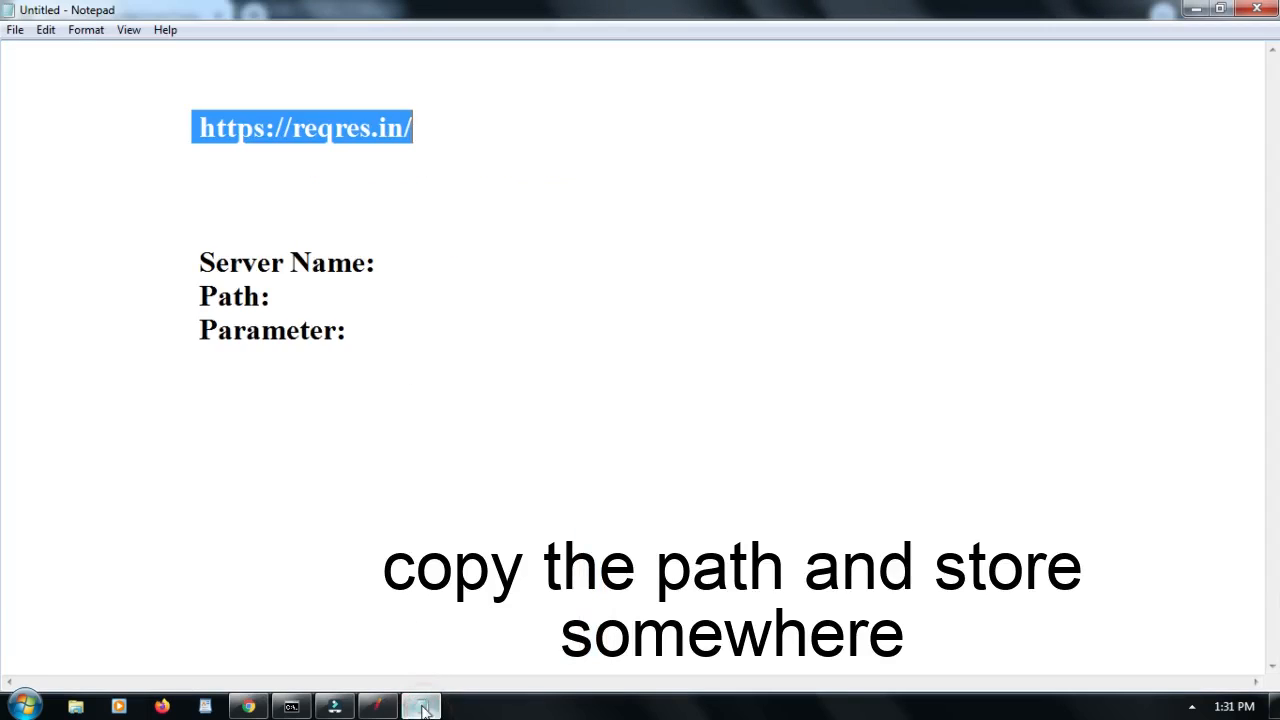
{"action": "left_click", "coordinate": [297, 192]}
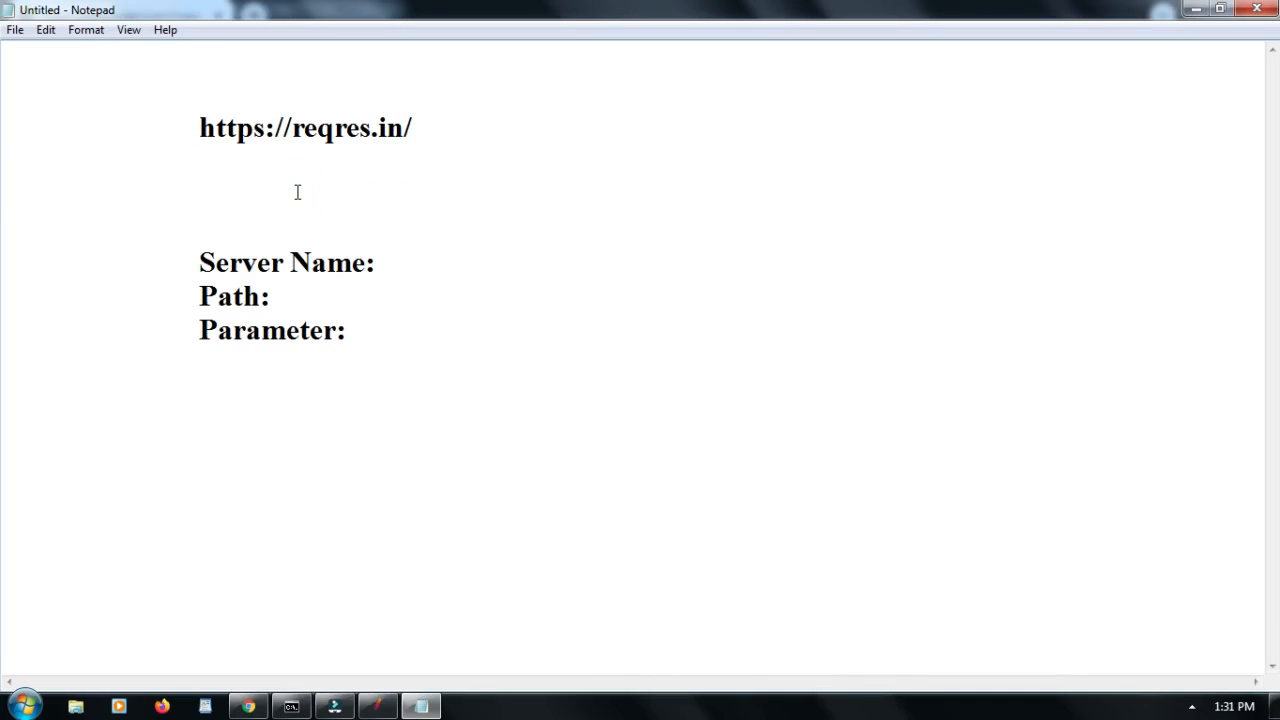
{"action": "key", "text": "ctrl+v"}
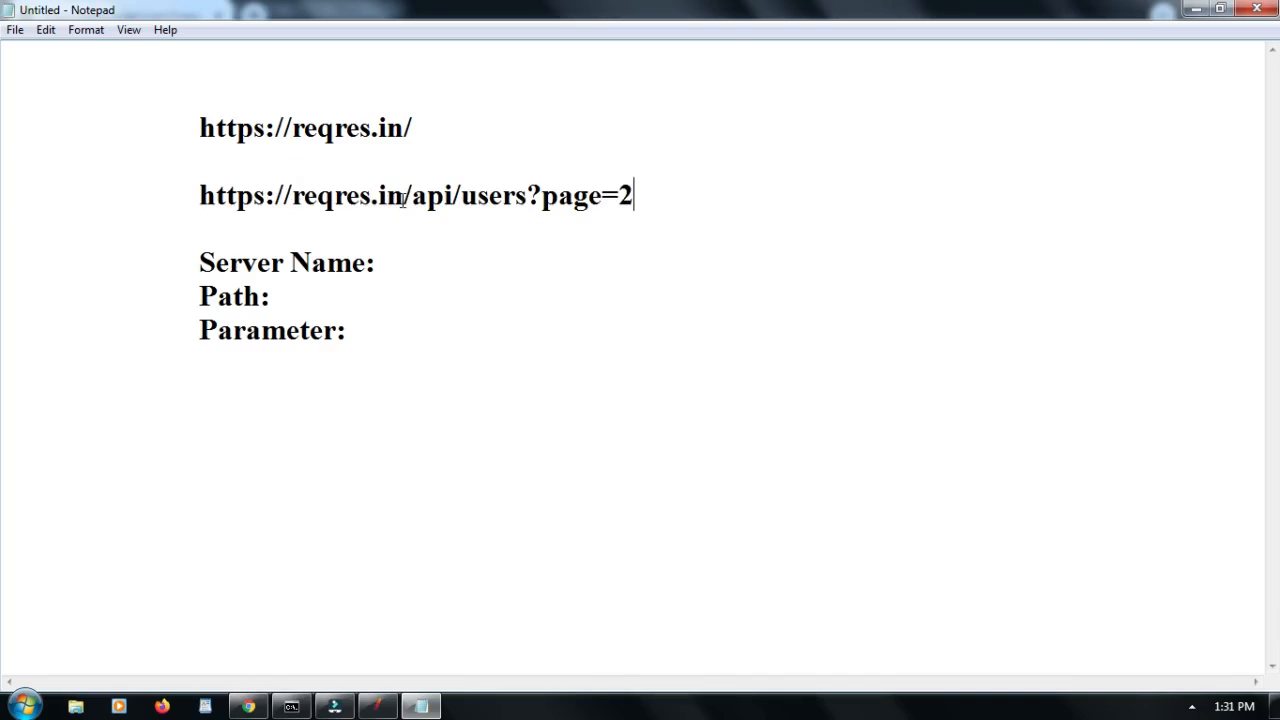
Step: Copy reqres.in from the endpoint URL and paste it after Server Name in the notes
{"action": "left_click_drag", "start_coordinate": [404, 197], "coordinate": [293, 196]}
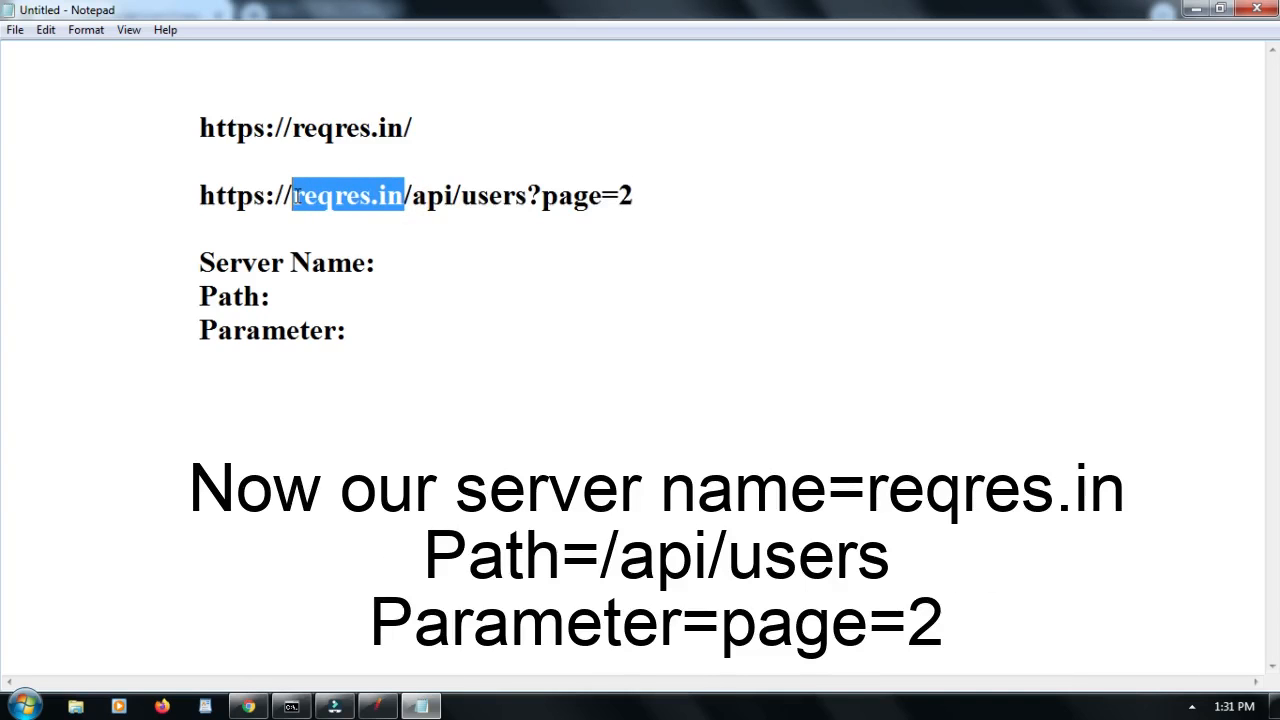
{"action": "right_click", "coordinate": [297, 195]}
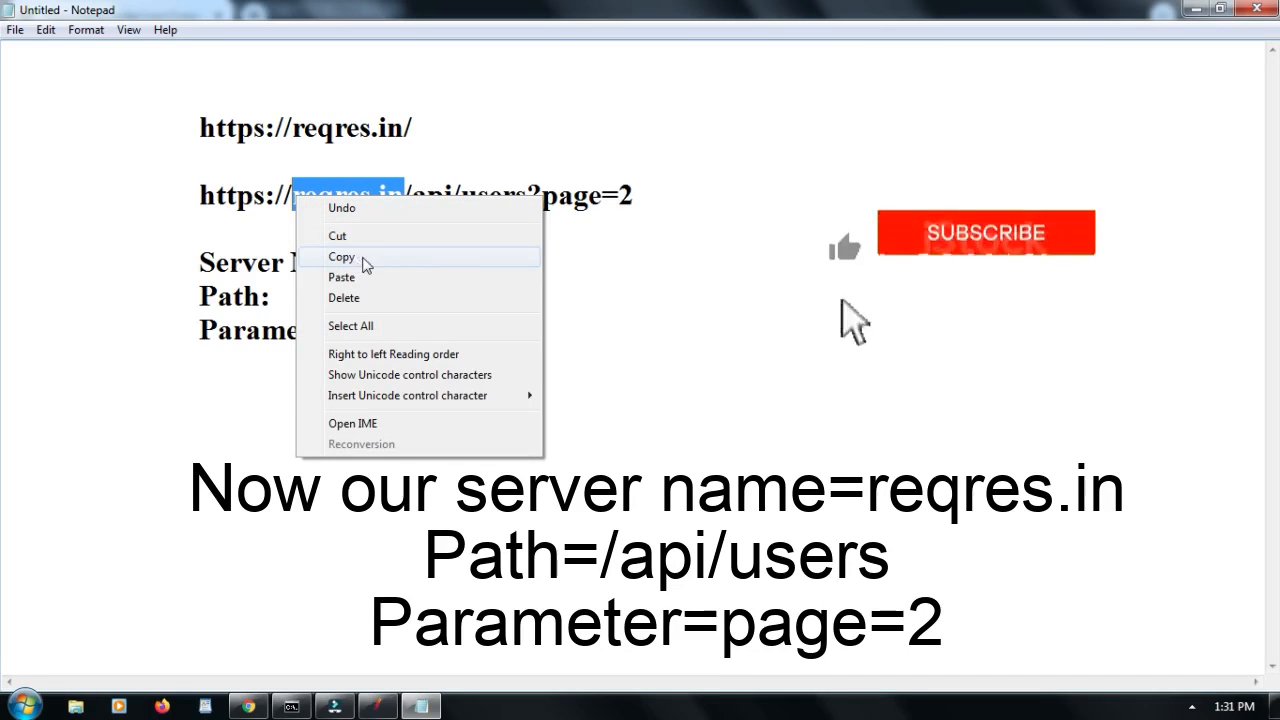
{"action": "left_click", "coordinate": [376, 257]}
{"action": "left_click", "coordinate": [388, 260]}
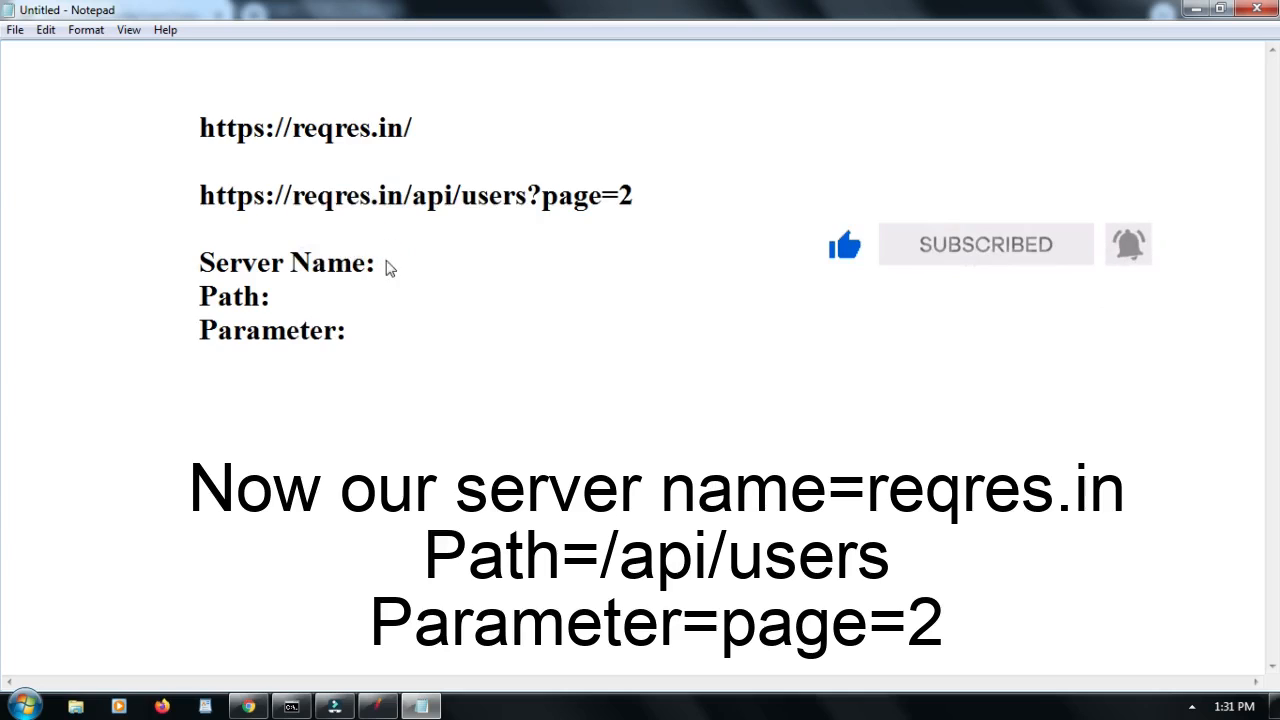
{"action": "right_click", "coordinate": [387, 262]}
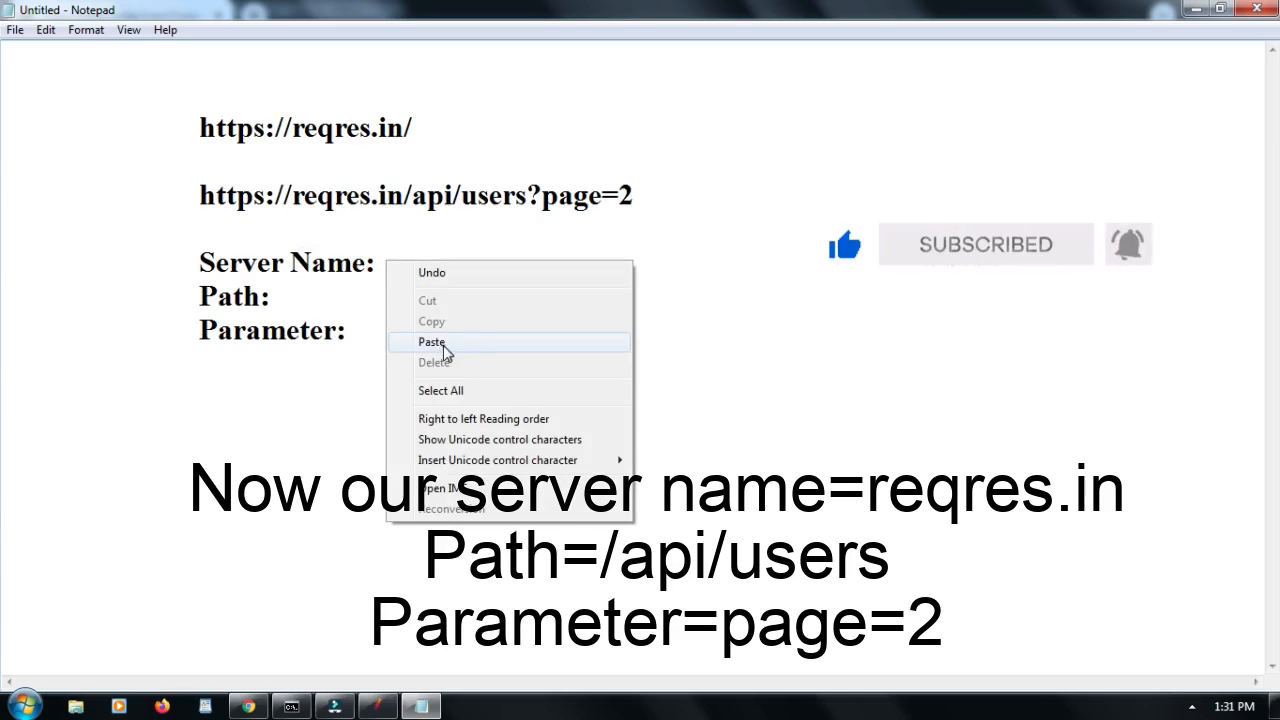
{"action": "left_click", "coordinate": [445, 344]}
Step: Copy api/users from the endpoint URL and paste it after Path in the notes
{"action": "left_click_drag", "start_coordinate": [411, 196], "coordinate": [527, 203]}
{"action": "right_click", "coordinate": [462, 203]}
{"action": "left_click", "coordinate": [509, 259]}
{"action": "left_click", "coordinate": [318, 298]}
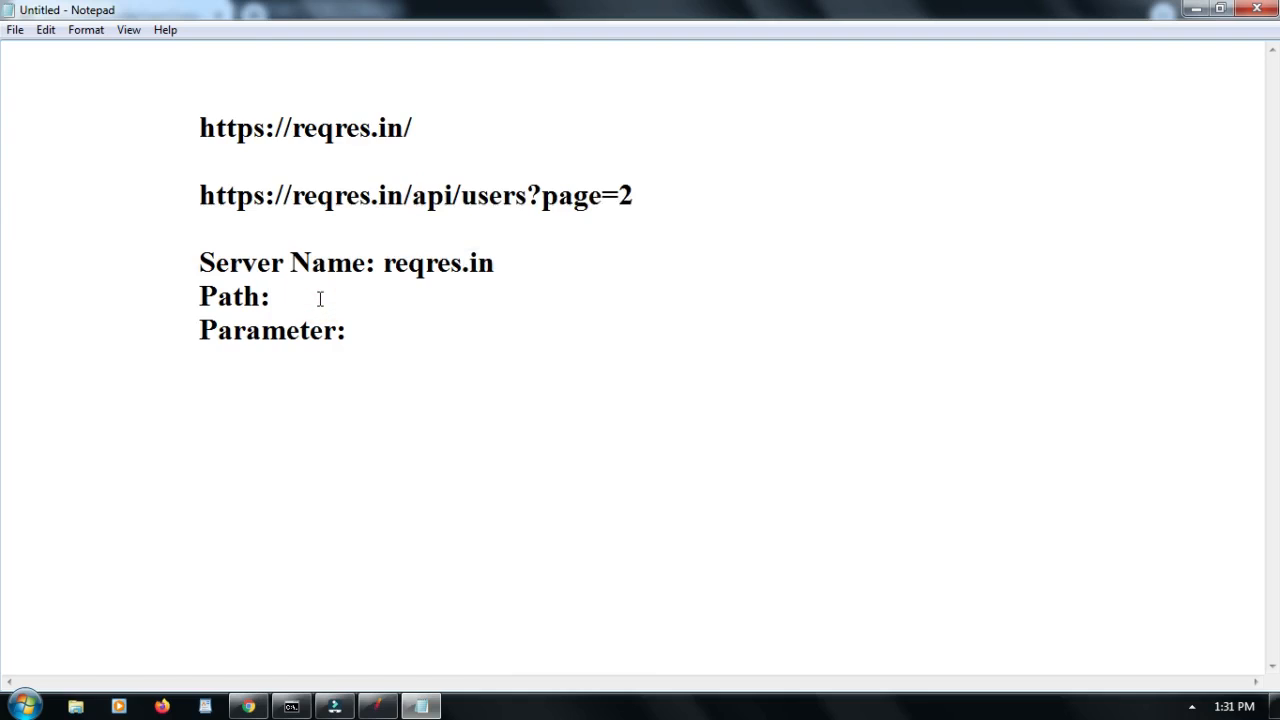
{"action": "right_click", "coordinate": [320, 298]}
{"action": "left_click", "coordinate": [398, 380]}
Step: Copy page=2 from the endpoint URL and paste it after Parameter in the notes
{"action": "left_click_drag", "start_coordinate": [541, 196], "coordinate": [645, 201]}
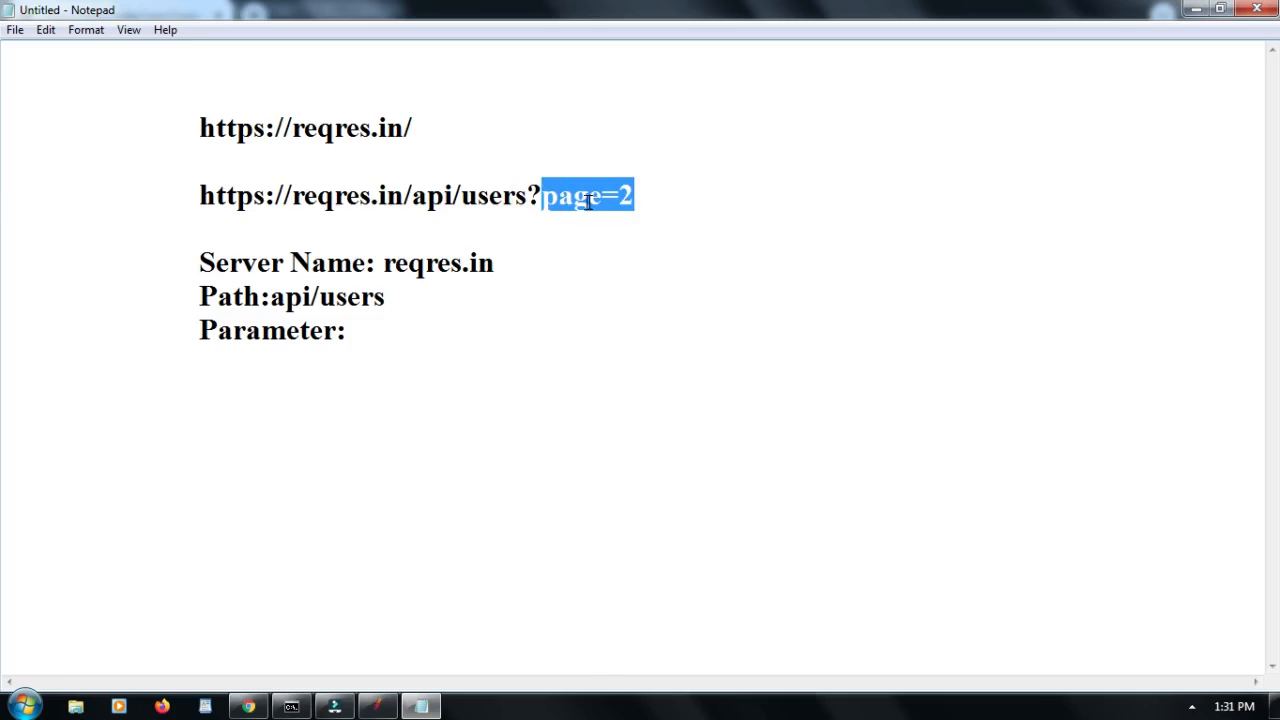
{"action": "right_click", "coordinate": [604, 200]}
{"action": "left_click", "coordinate": [656, 264]}
{"action": "left_click", "coordinate": [362, 332]}
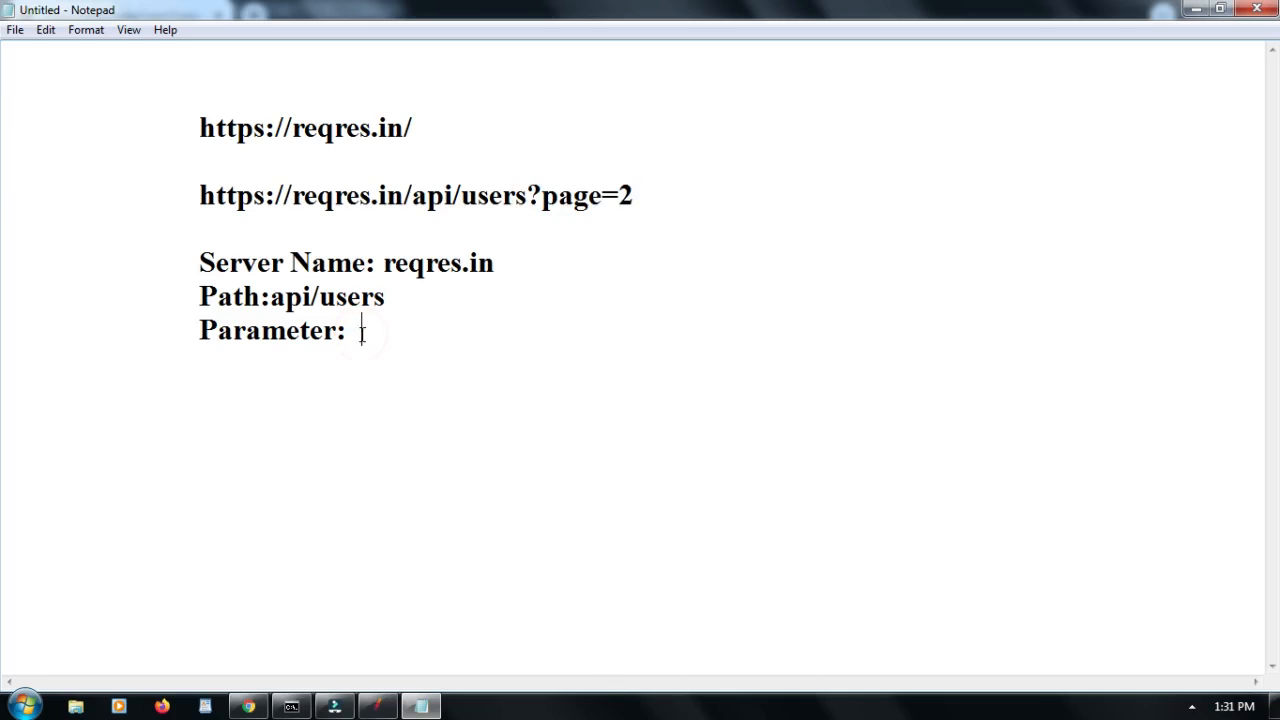
{"action": "right_click", "coordinate": [361, 336]}
{"action": "left_click", "coordinate": [406, 417]}
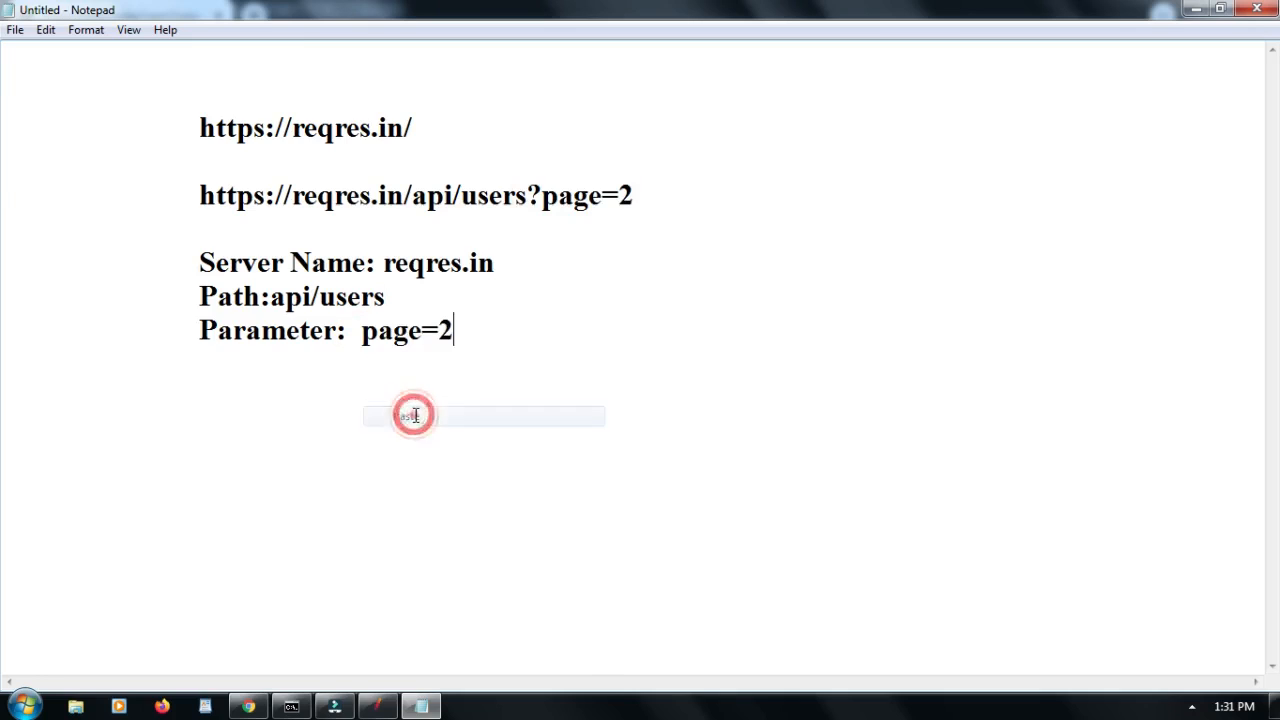
{"action": "left_click", "coordinate": [366, 371]}
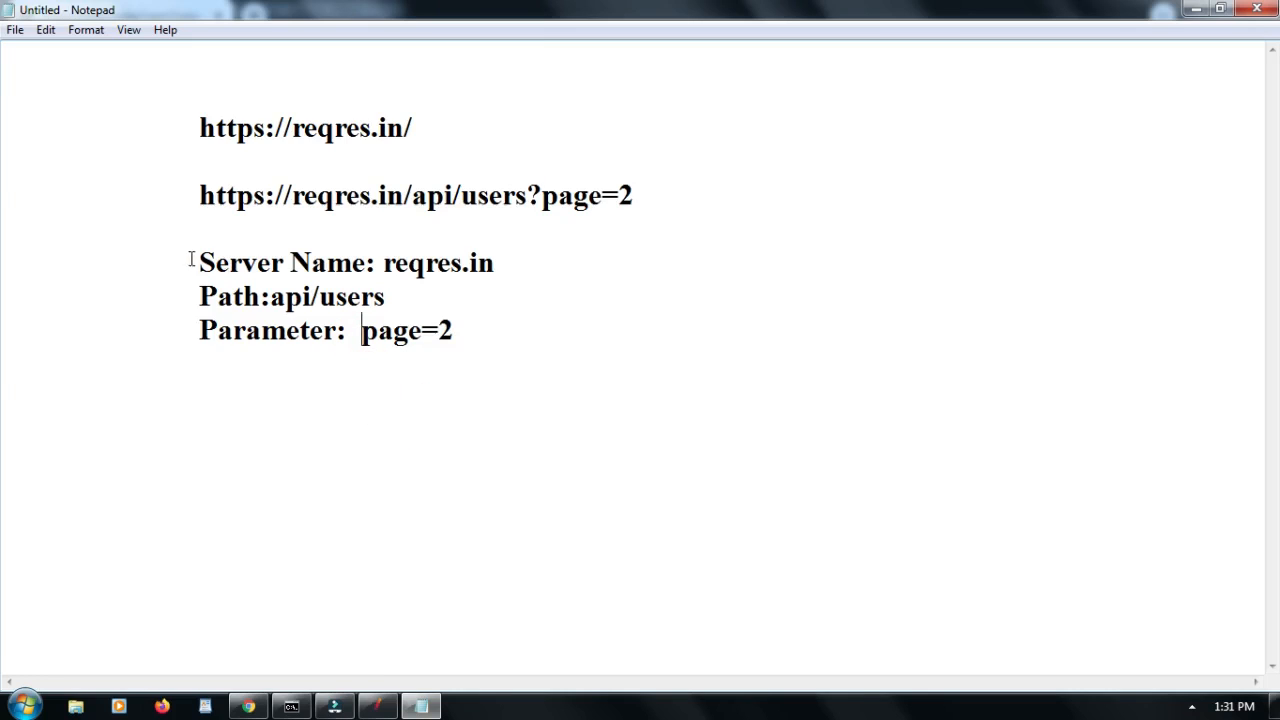
{"action": "left_click_drag", "start_coordinate": [191, 260], "coordinate": [491, 258]}
{"action": "left_click_drag", "start_coordinate": [199, 295], "coordinate": [403, 302]}
{"action": "left_click_drag", "start_coordinate": [196, 328], "coordinate": [462, 332]}
{"action": "left_click", "coordinate": [458, 381]}
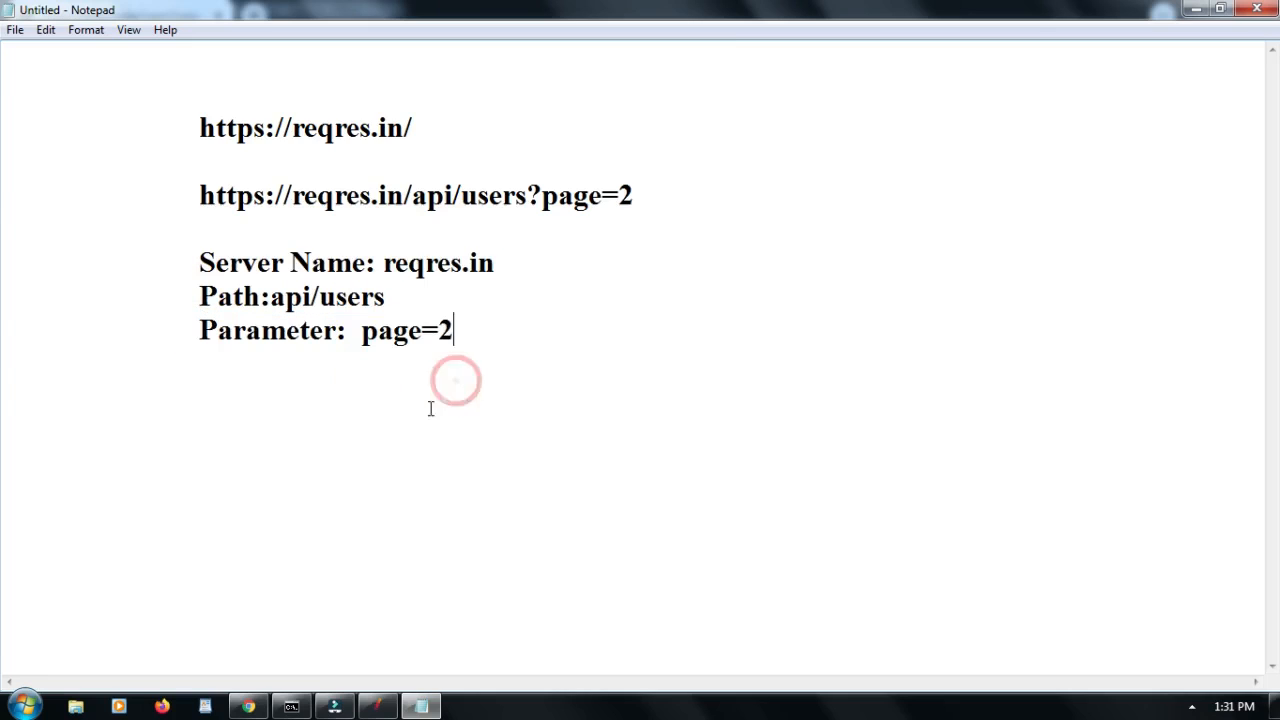
{"action": "left_click", "coordinate": [375, 707]}
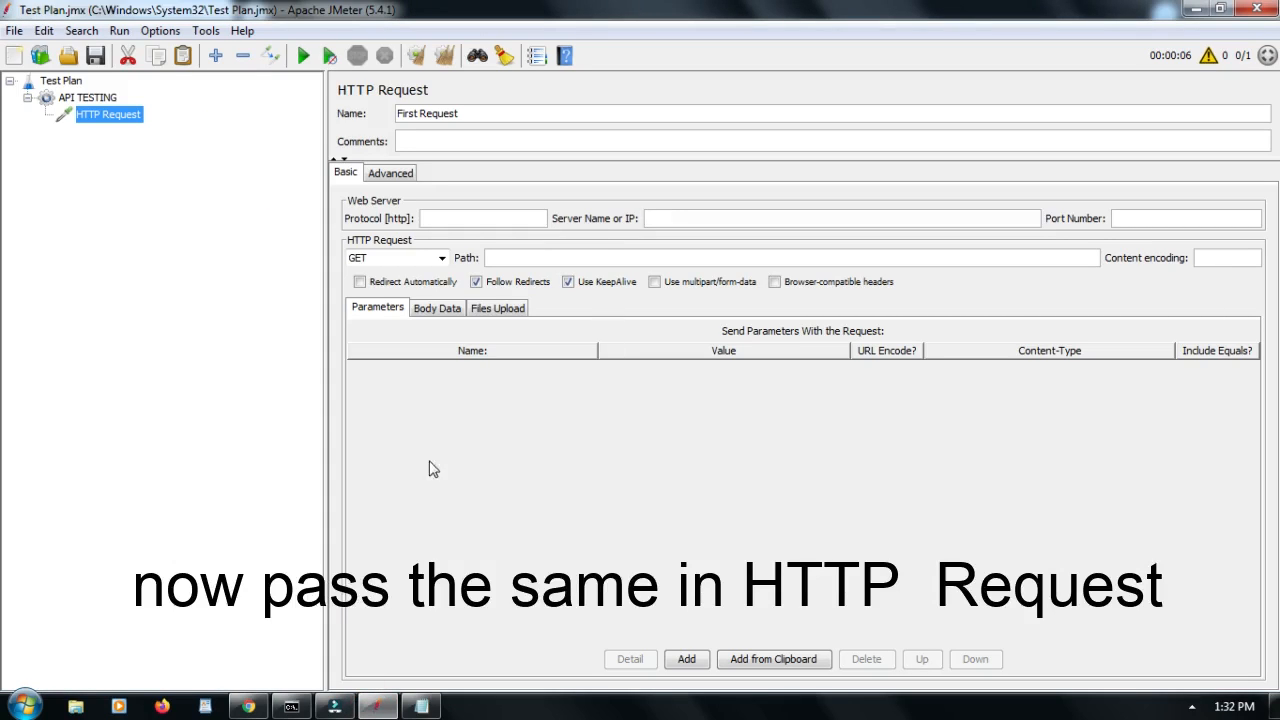
{"action": "left_click", "coordinate": [421, 706]}
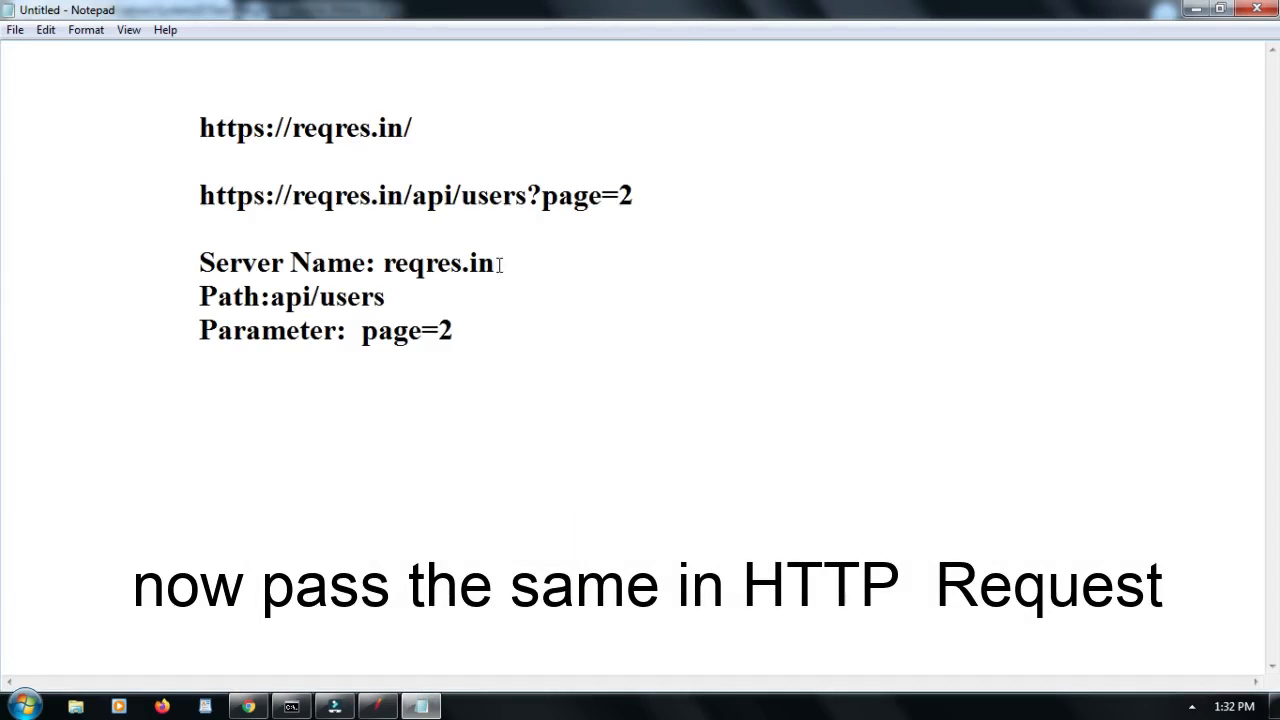
Step: Copy the server name reqres.in from the notes, switch to JMeter and paste it as the HTTP request's Server Name or IP
{"action": "left_click_drag", "start_coordinate": [382, 262], "coordinate": [505, 261]}
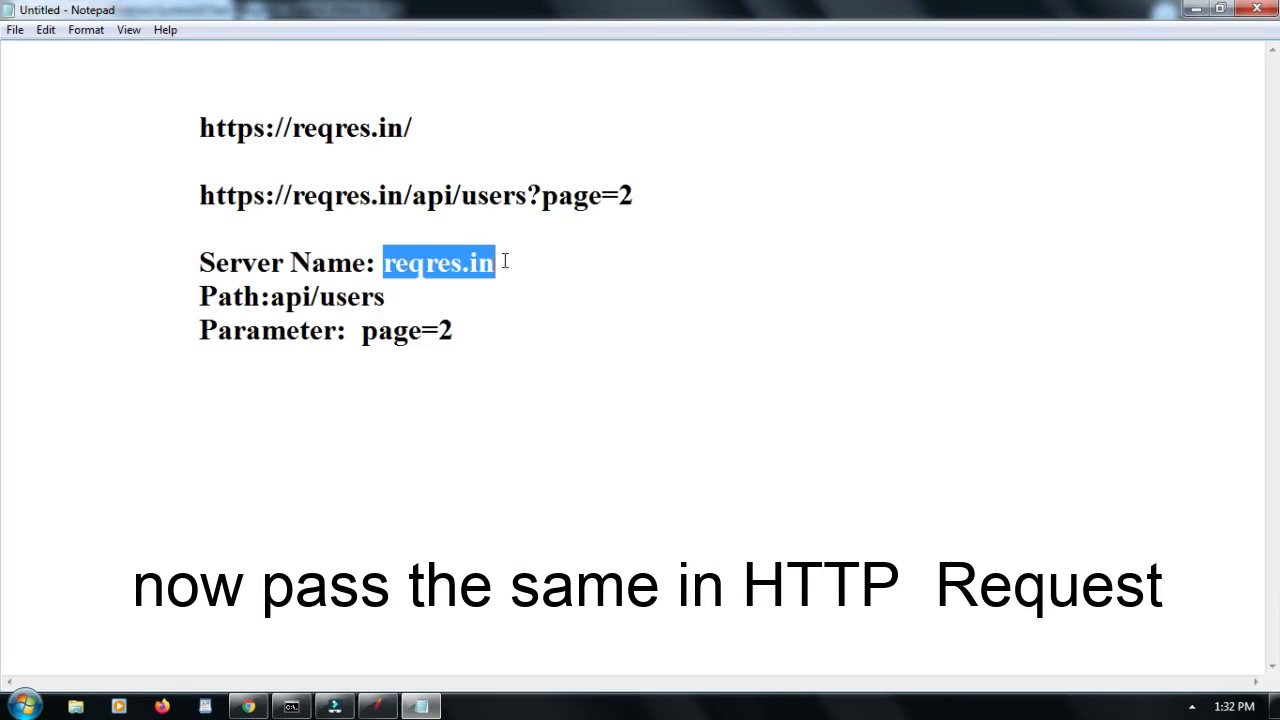
{"action": "right_click", "coordinate": [455, 263]}
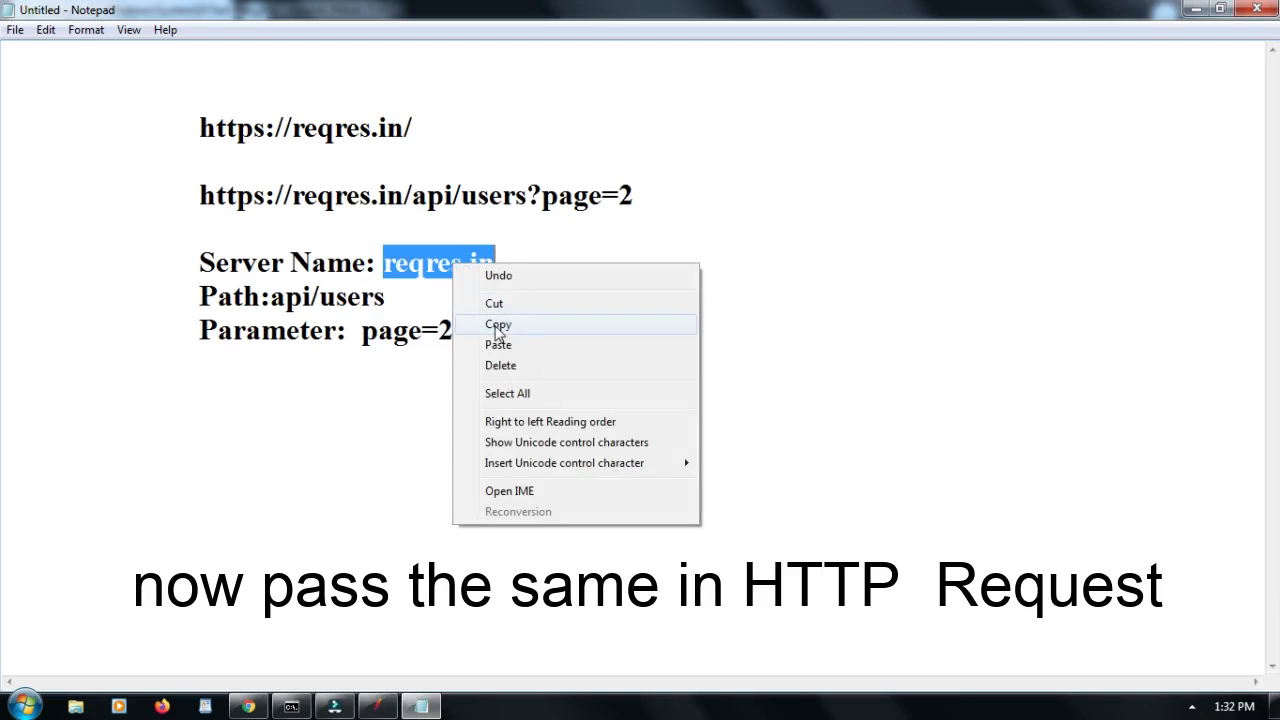
{"action": "left_click", "coordinate": [505, 324]}
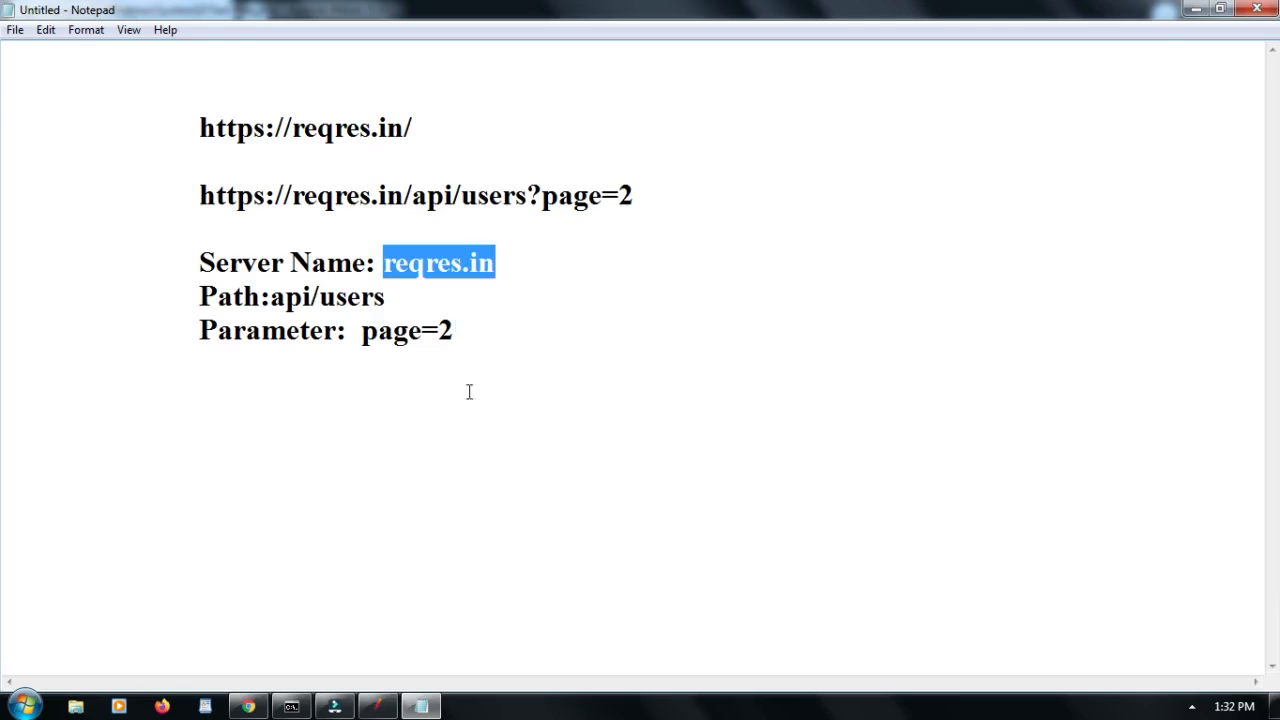
{"action": "left_click", "coordinate": [377, 706]}
{"action": "left_click", "coordinate": [650, 220]}
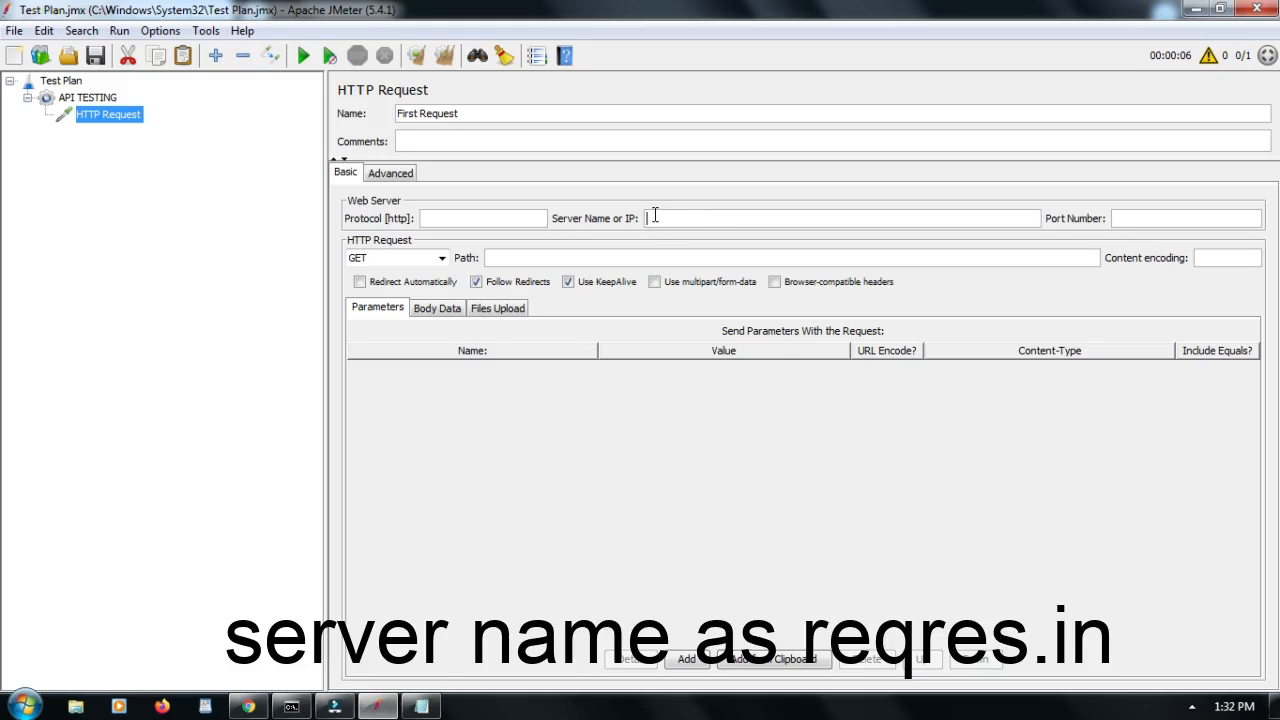
{"action": "key", "text": "ctrl+v"}
{"action": "left_click_drag", "start_coordinate": [699, 218], "coordinate": [645, 221]}
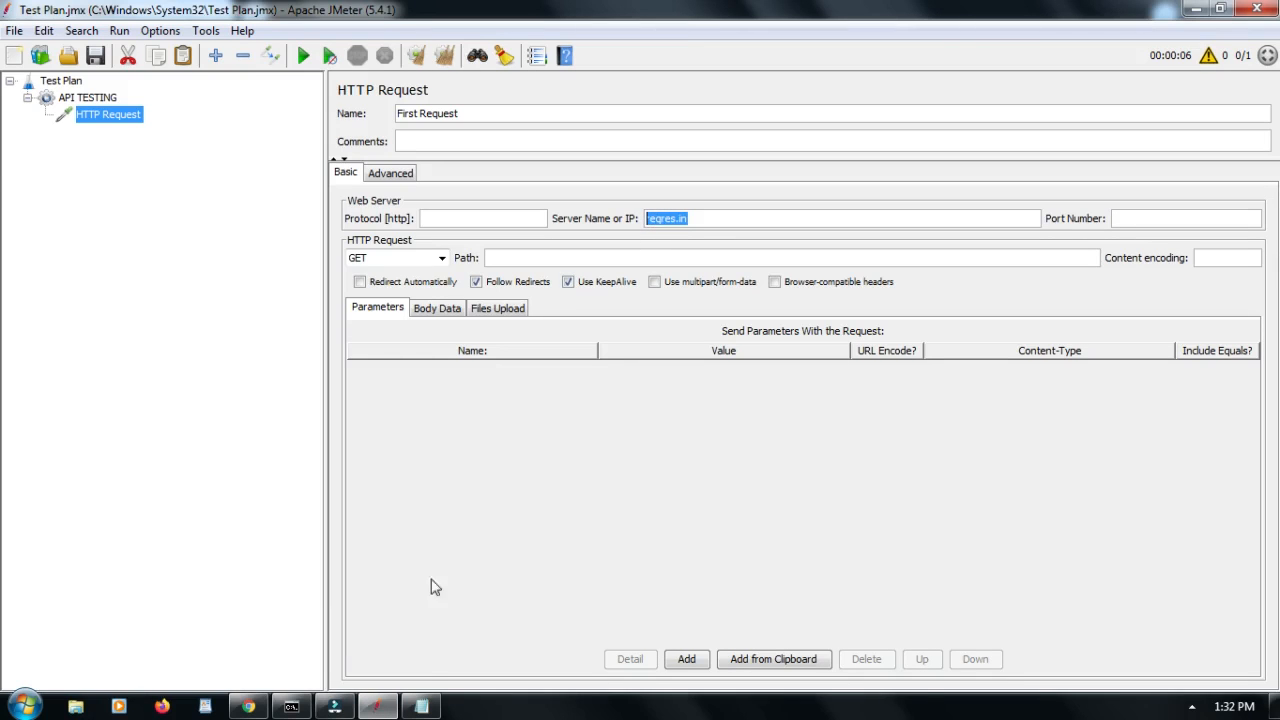
Step: Switch to Notepad, copy the path api/users, and paste it as the Path of the HTTP request in JMeter
{"action": "left_click", "coordinate": [428, 706]}
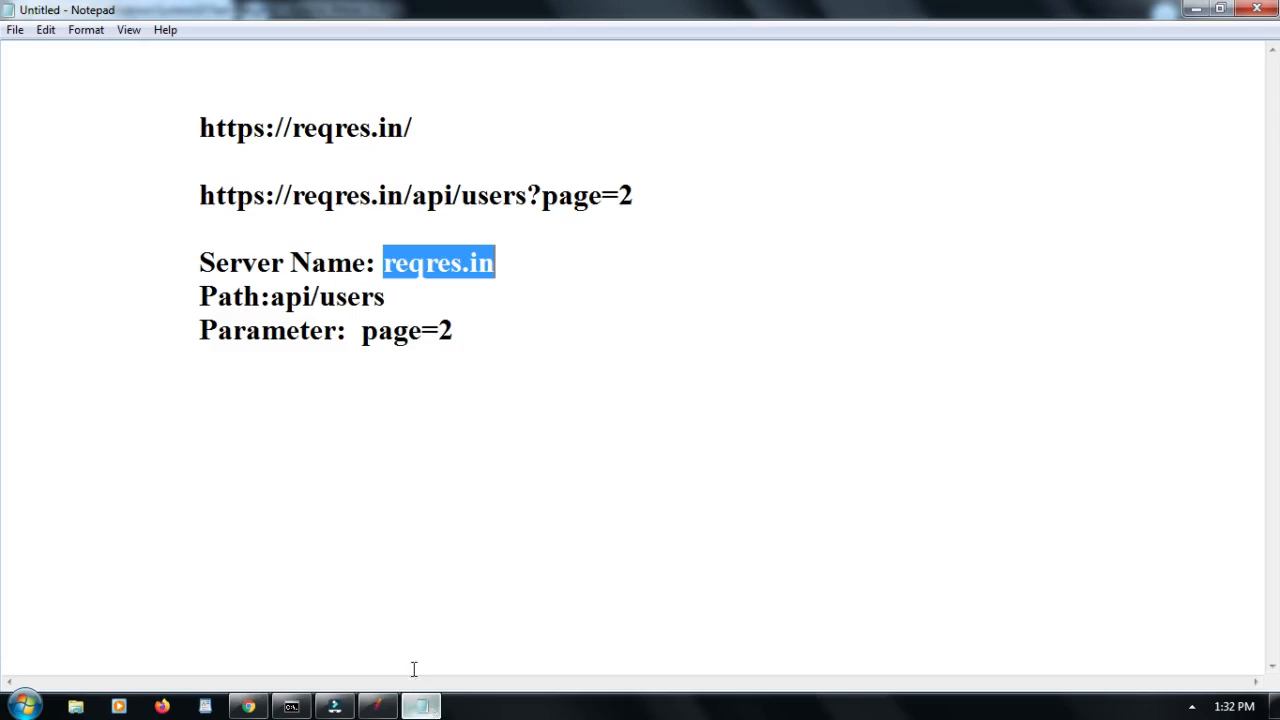
{"action": "left_click", "coordinate": [503, 317]}
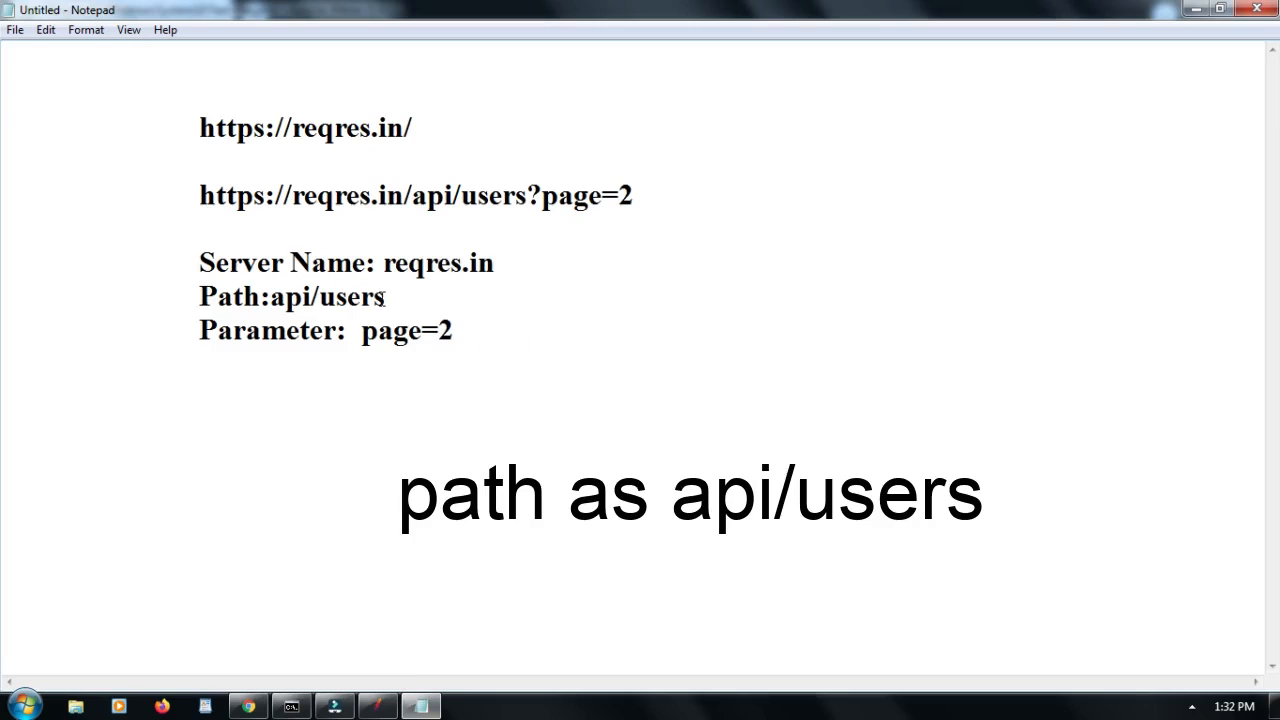
{"action": "left_click_drag", "start_coordinate": [388, 298], "coordinate": [271, 297]}
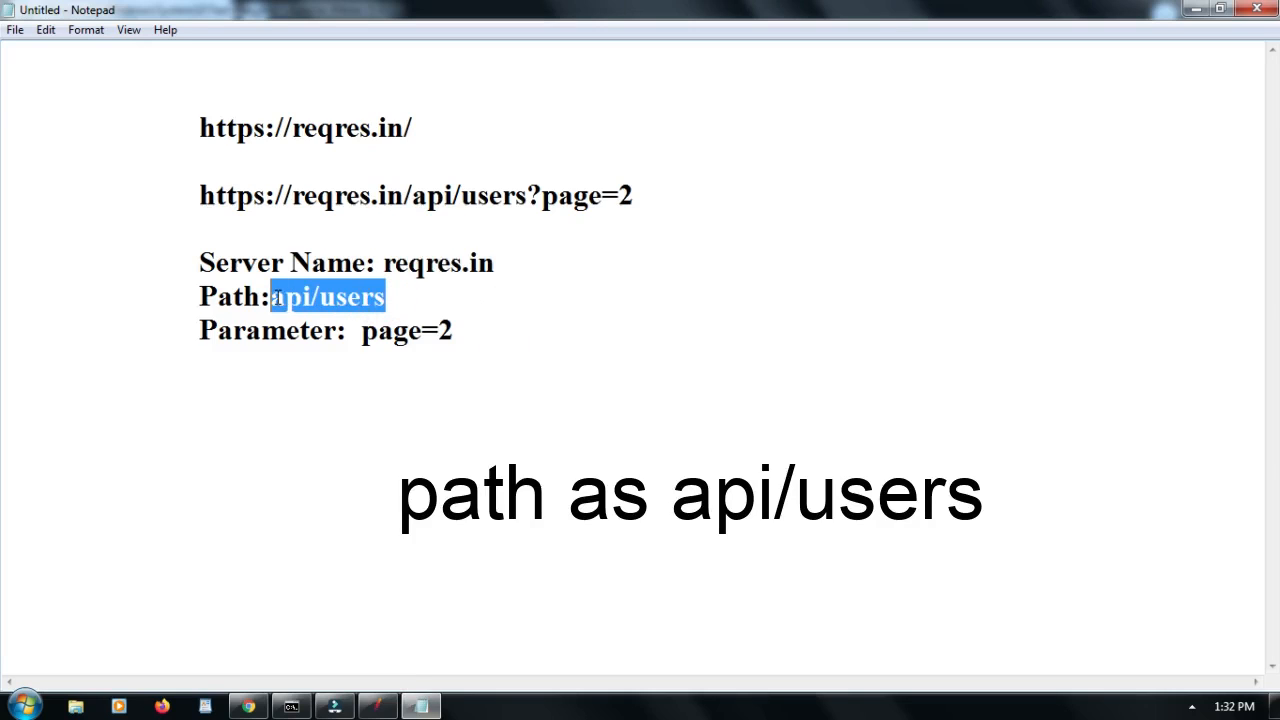
{"action": "right_click", "coordinate": [332, 303]}
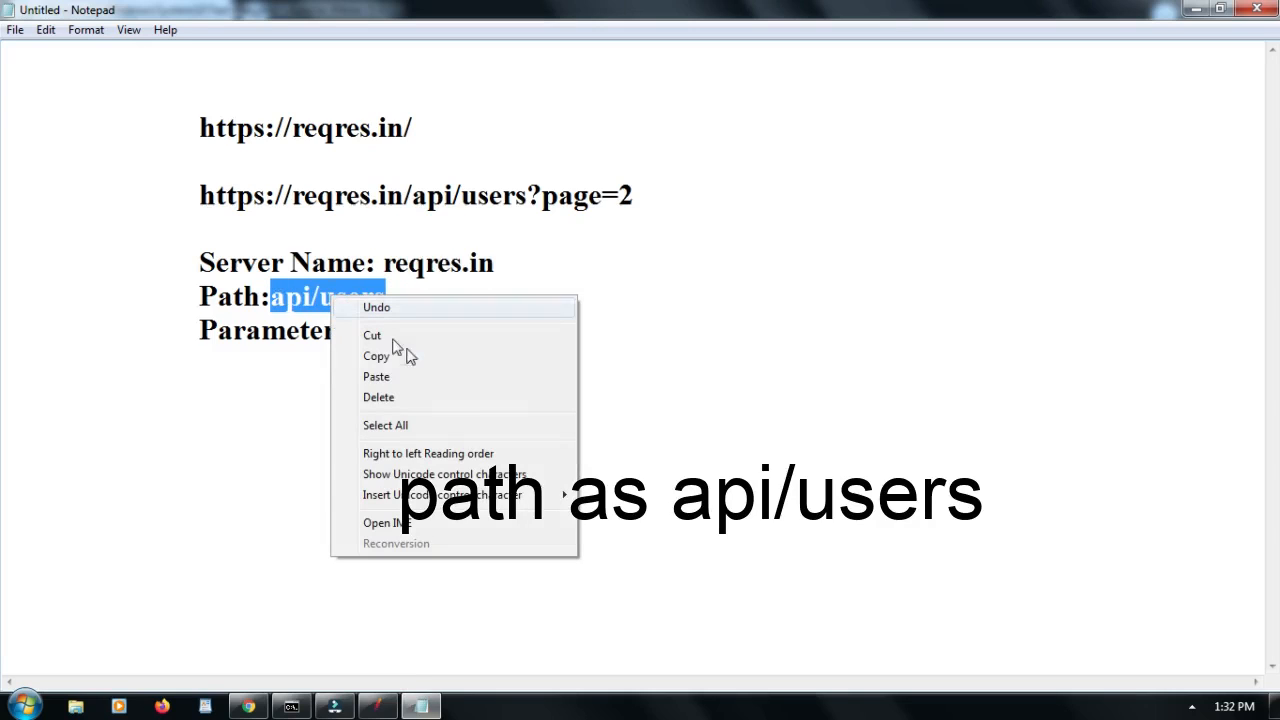
{"action": "left_click", "coordinate": [400, 357]}
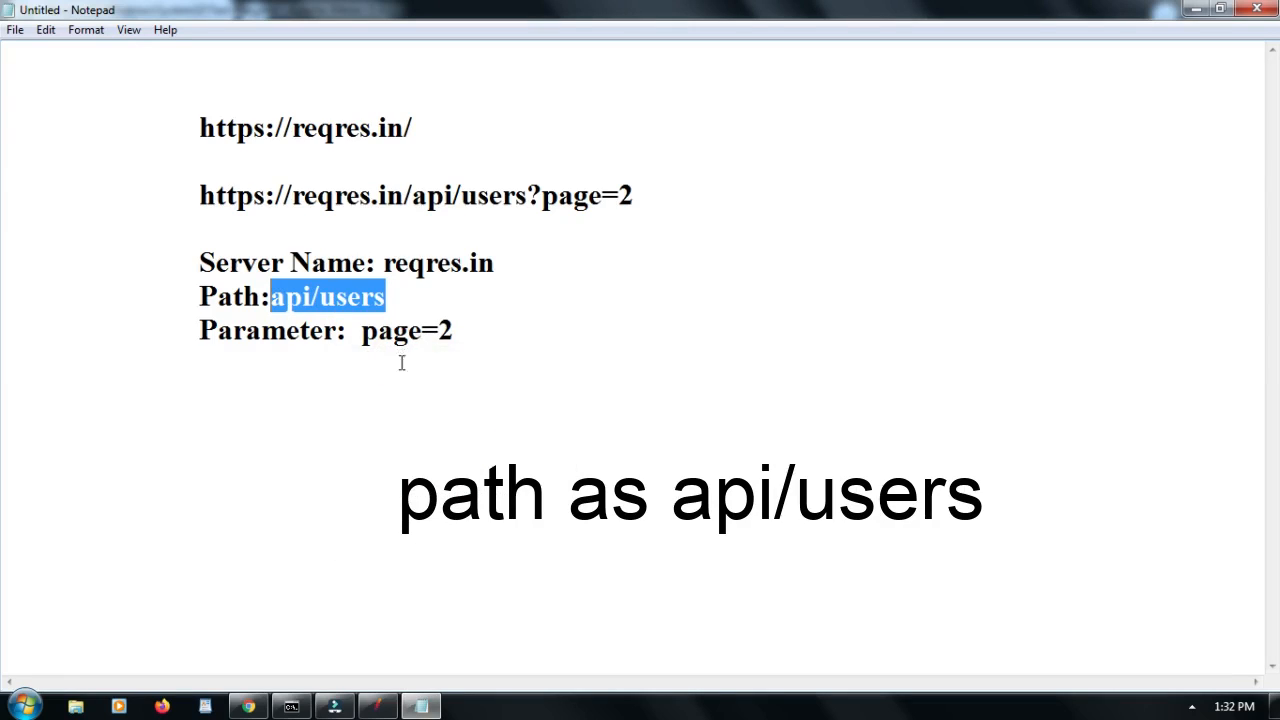
{"action": "left_click", "coordinate": [372, 712]}
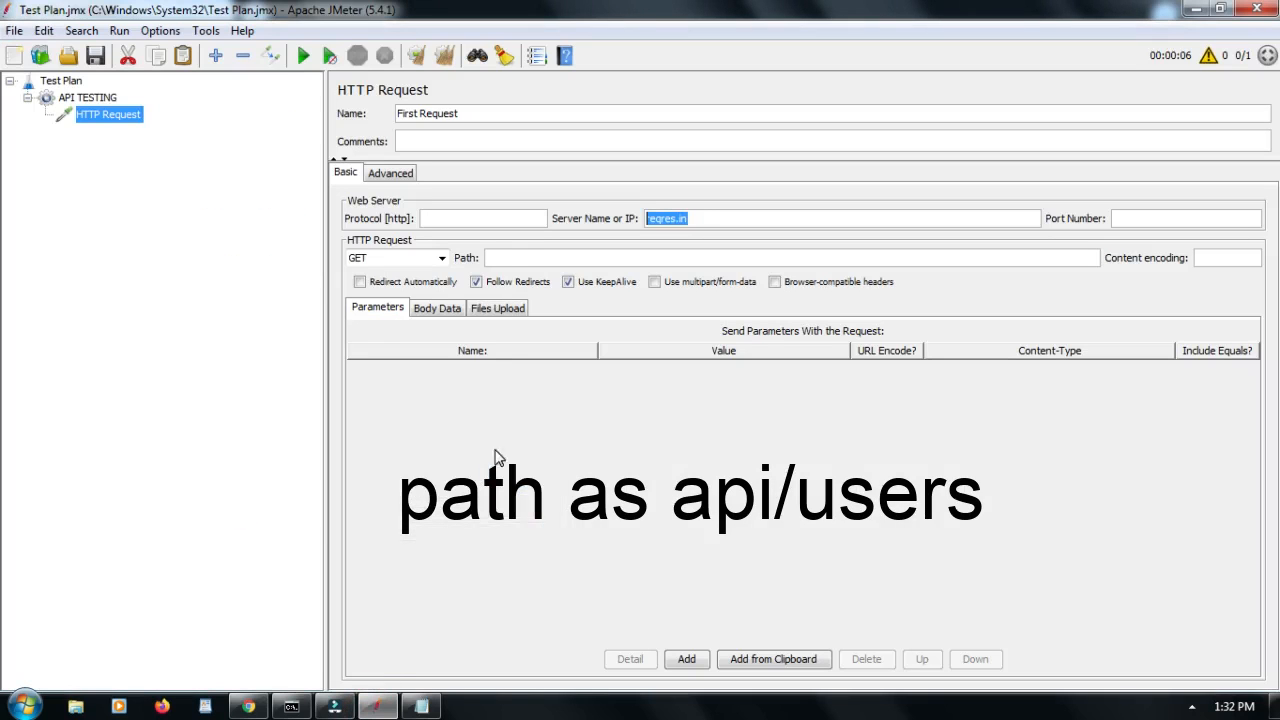
{"action": "left_click", "coordinate": [502, 258]}
{"action": "key", "text": "ctrl+v"}
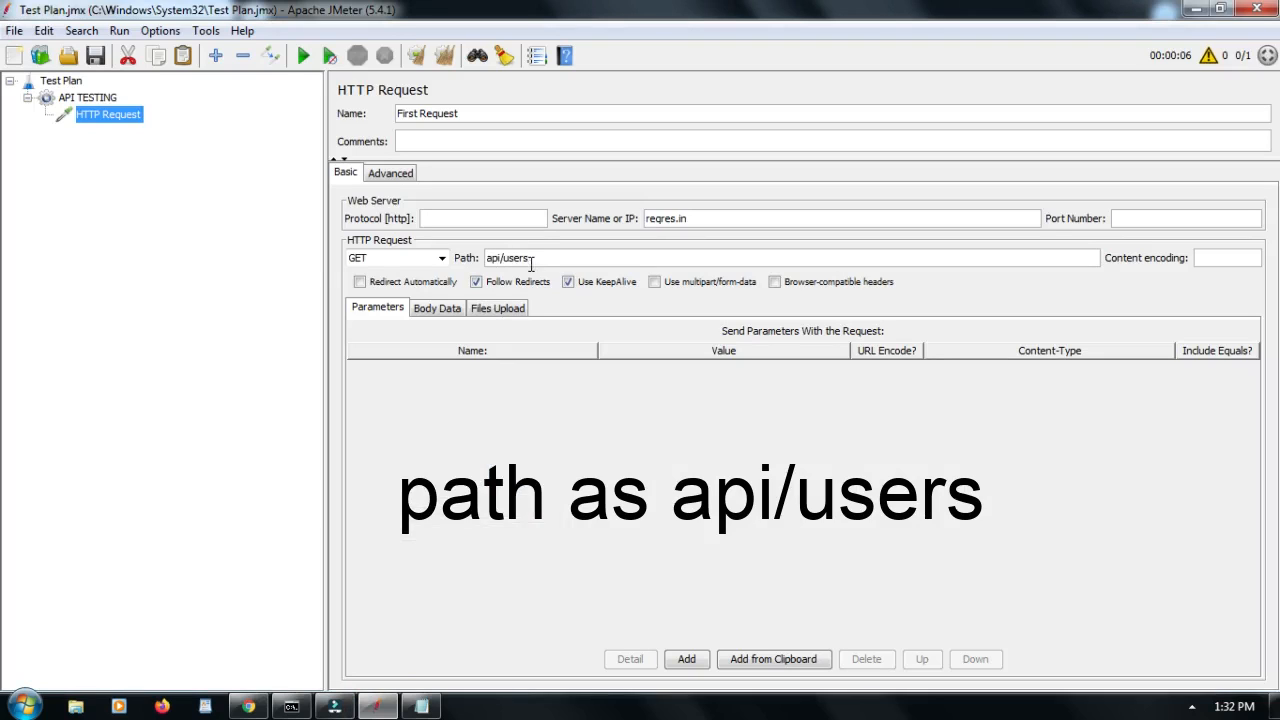
{"action": "key", "text": "ctrl+a"}
Step: Choose GET as the method of the HTTP request
{"action": "left_click", "coordinate": [465, 216]}
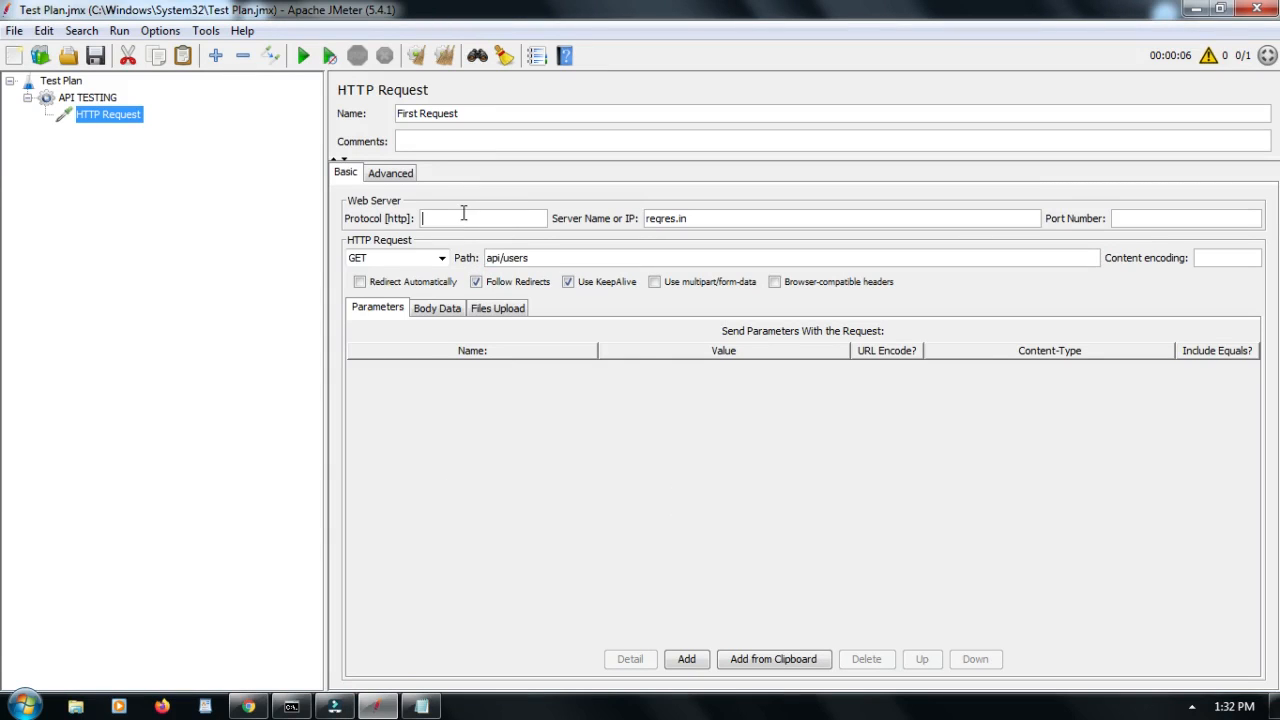
{"action": "left_click", "coordinate": [441, 258]}
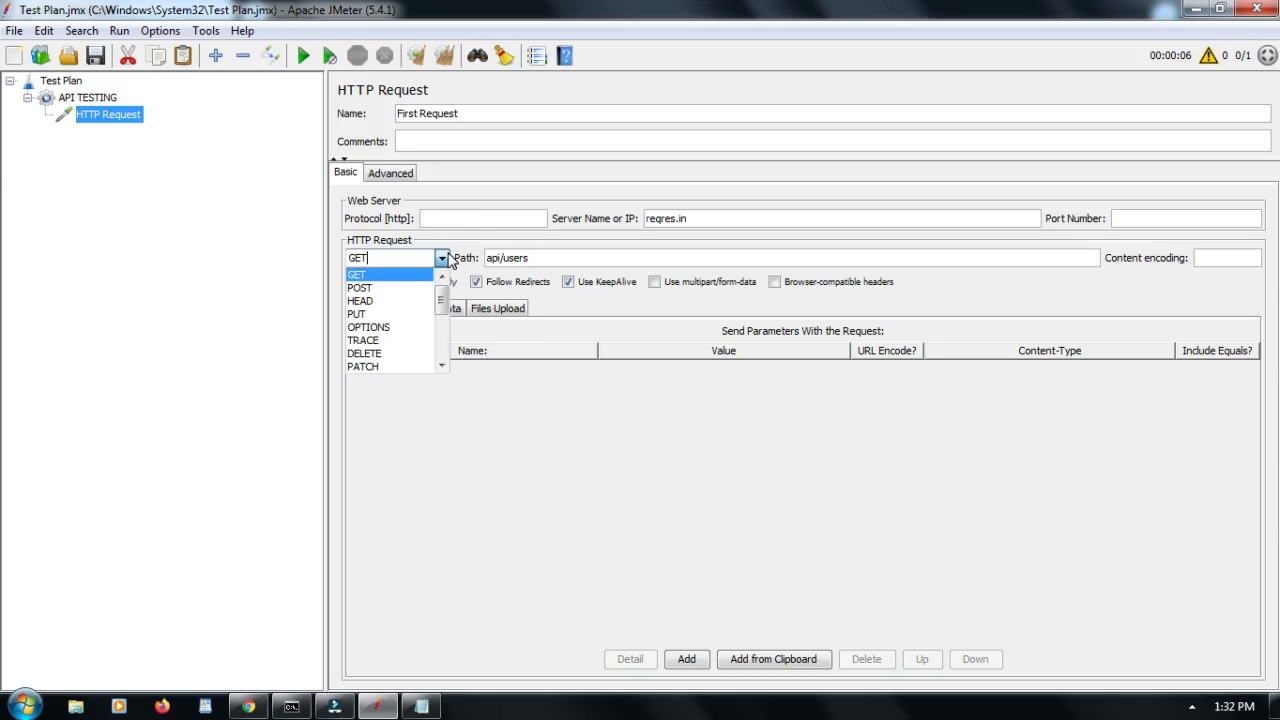
{"action": "left_click", "coordinate": [368, 276]}
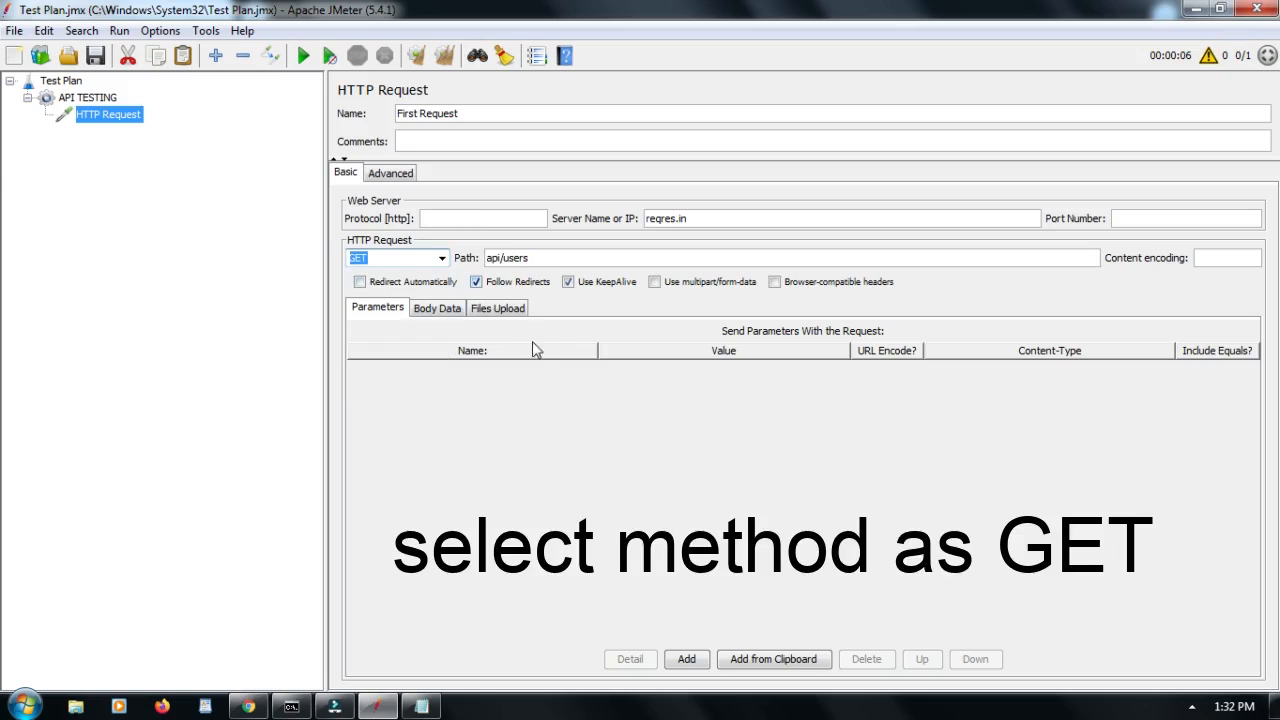
Step: Add a parameter row to the HTTP request and name the parameter ABC
{"action": "left_click", "coordinate": [357, 315]}
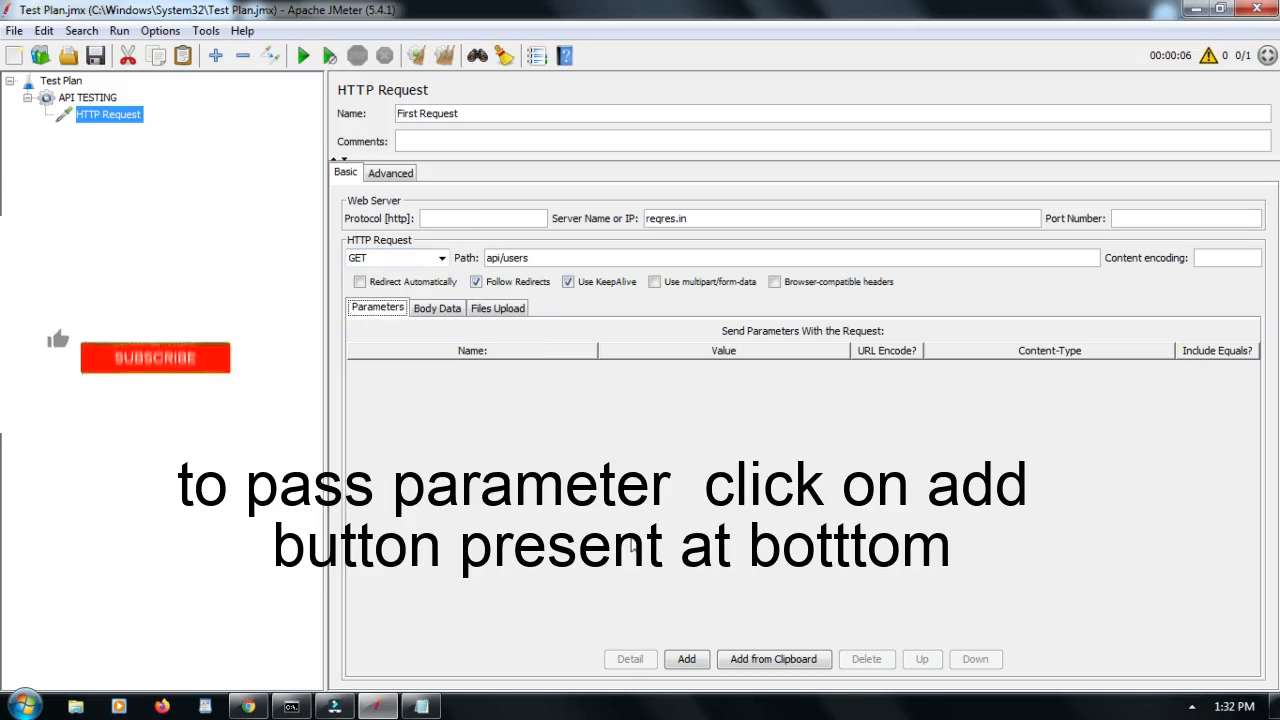
{"action": "left_click", "coordinate": [689, 662]}
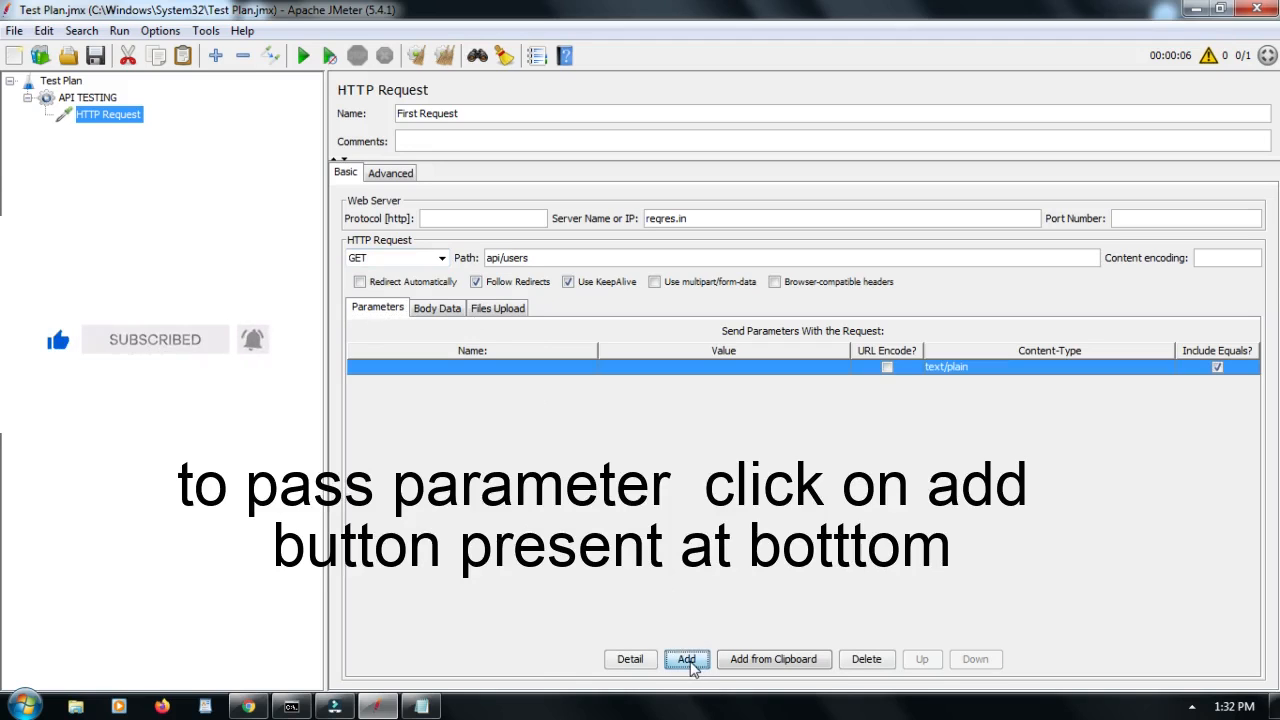
{"action": "double_click", "coordinate": [465, 368]}
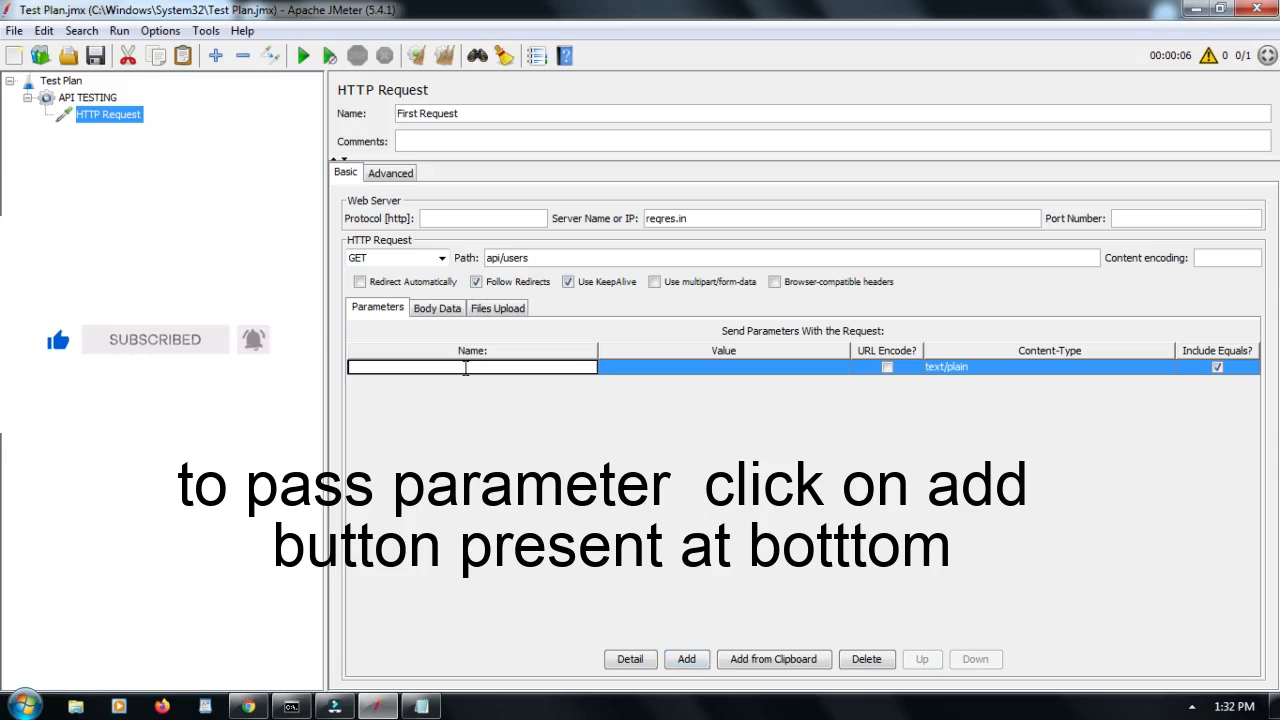
{"action": "type", "text": "ABC"}
{"action": "left_click_drag", "start_coordinate": [381, 366], "coordinate": [343, 364]}
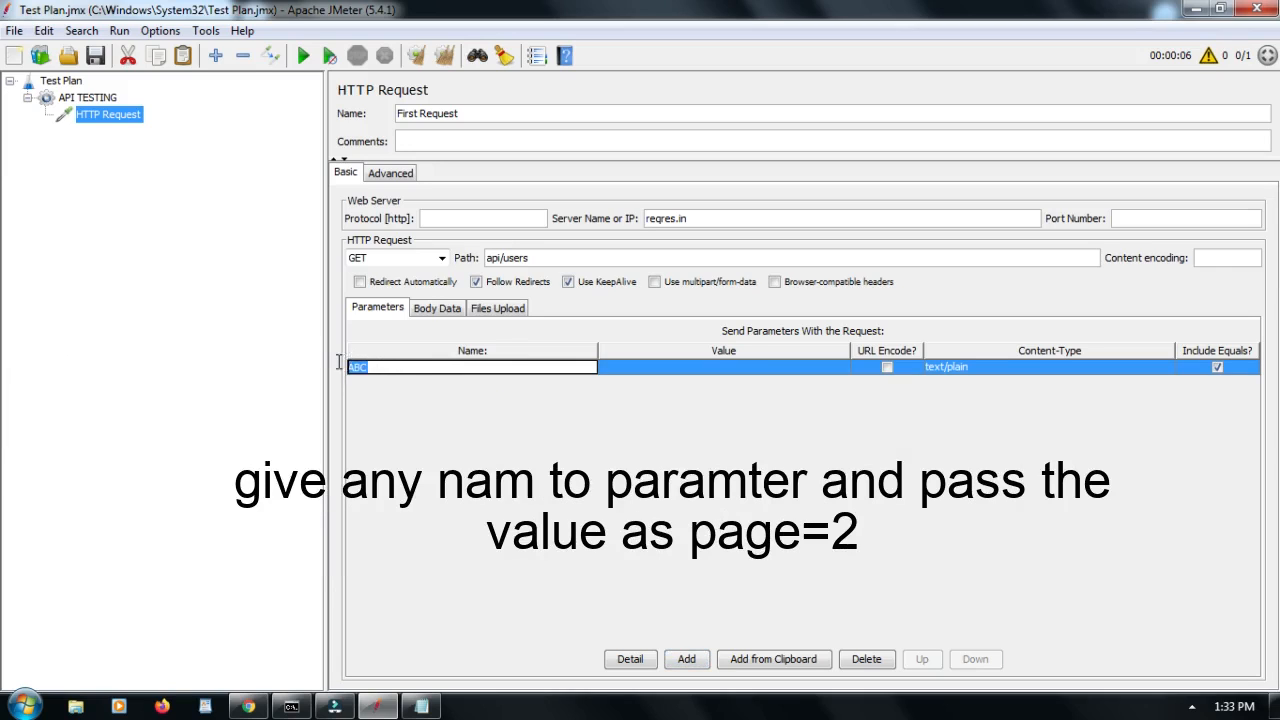
{"action": "left_click", "coordinate": [715, 362]}
Step: Copy page=2 from the Notepad notes, switch to JMeter and paste it as the value of the ABC parameter in the HTTP request
{"action": "double_click", "coordinate": [671, 363]}
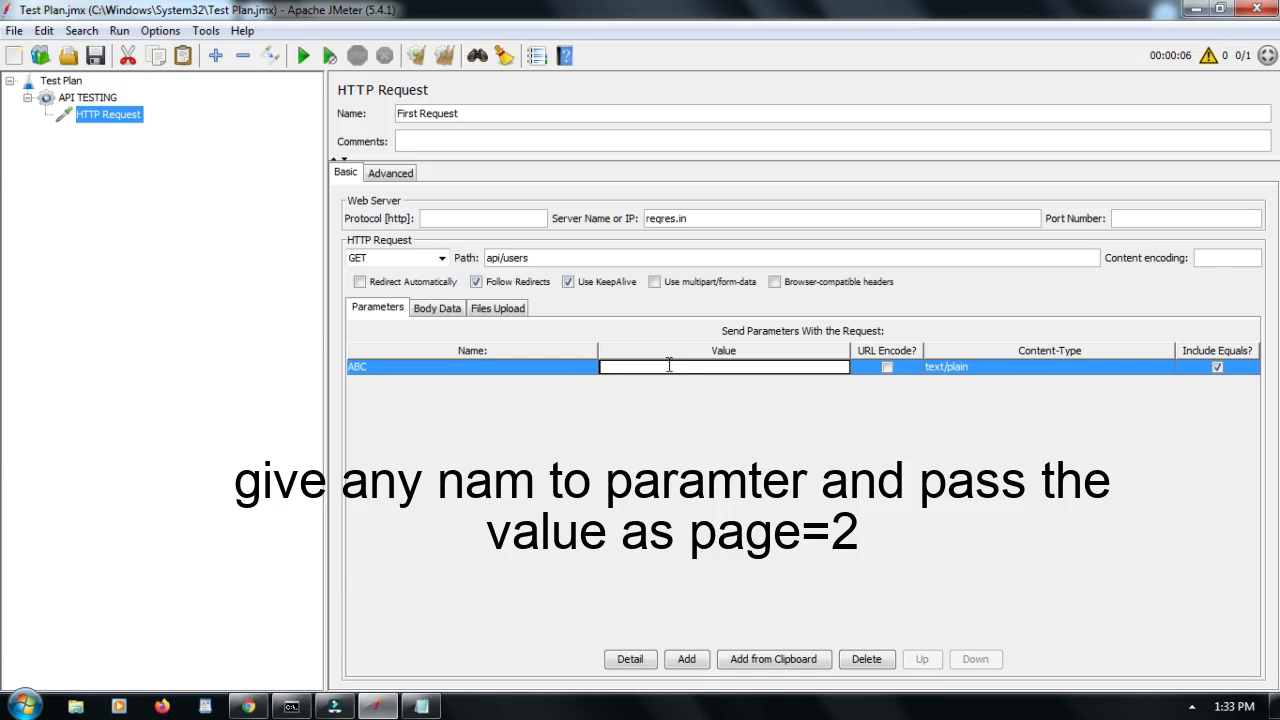
{"action": "left_click", "coordinate": [437, 708]}
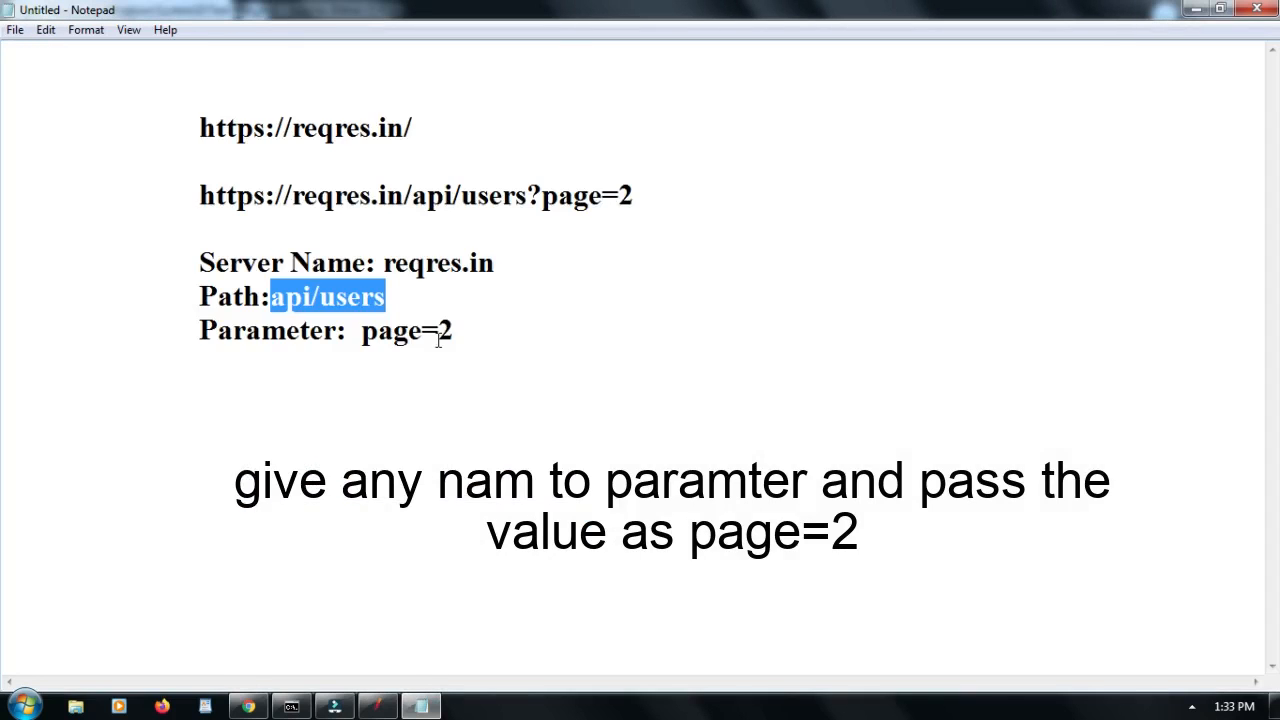
{"action": "left_click_drag", "start_coordinate": [358, 331], "coordinate": [455, 332]}
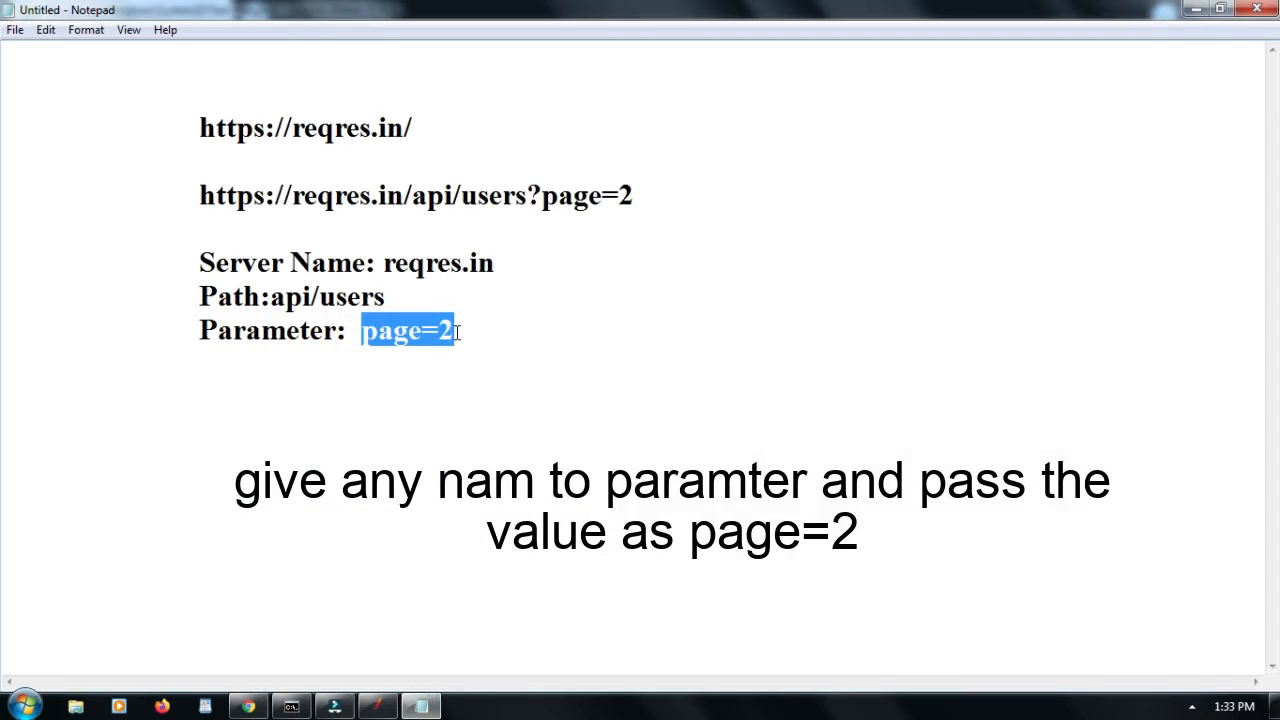
{"action": "right_click", "coordinate": [440, 332]}
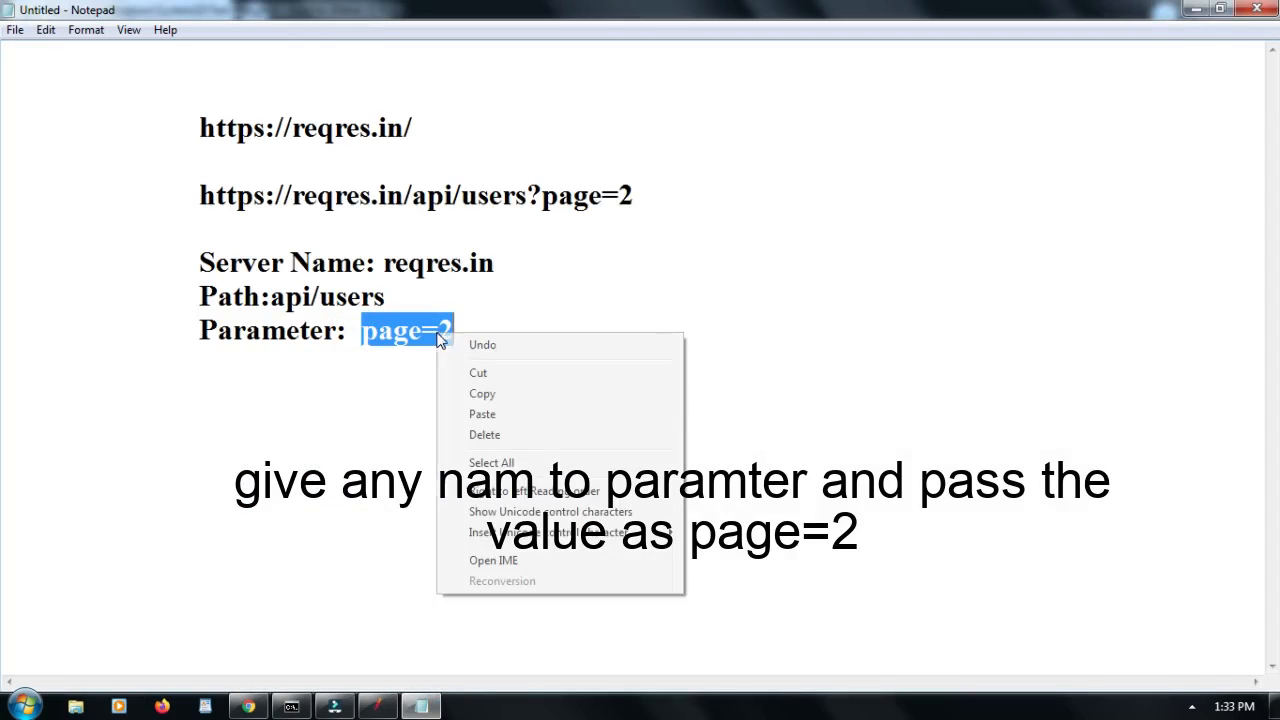
{"action": "left_click", "coordinate": [497, 397]}
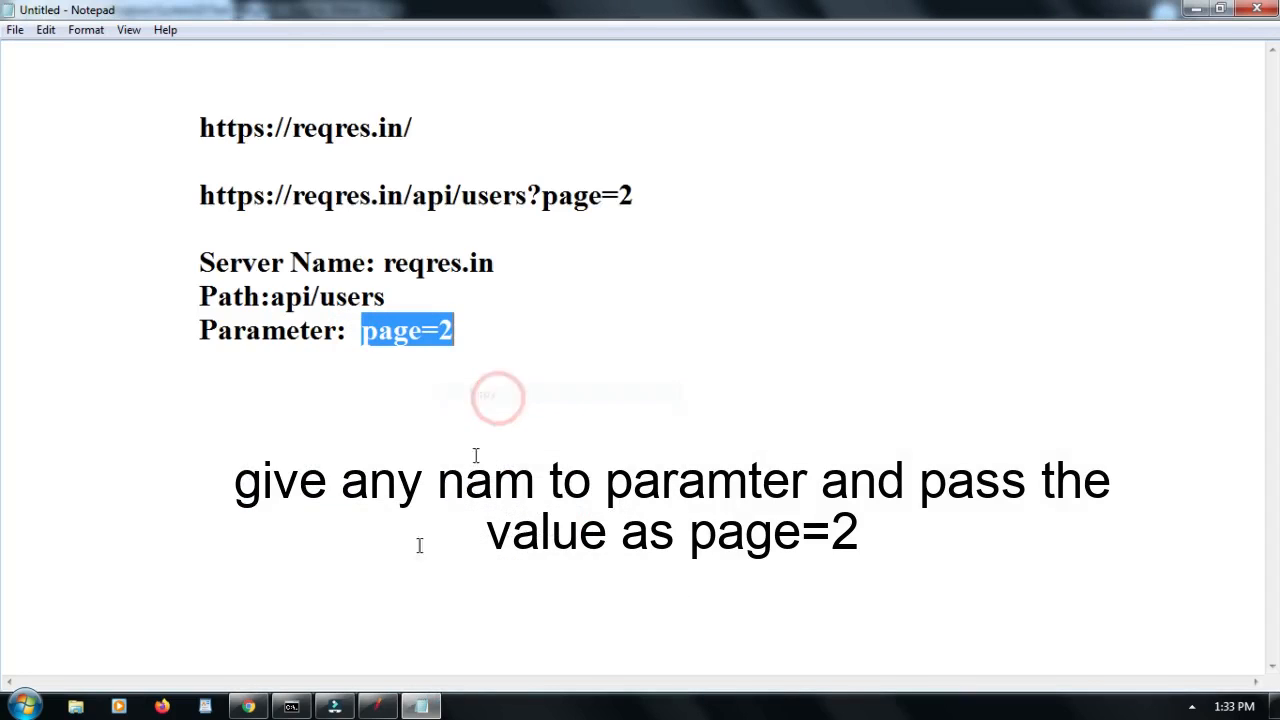
{"action": "left_click", "coordinate": [378, 707]}
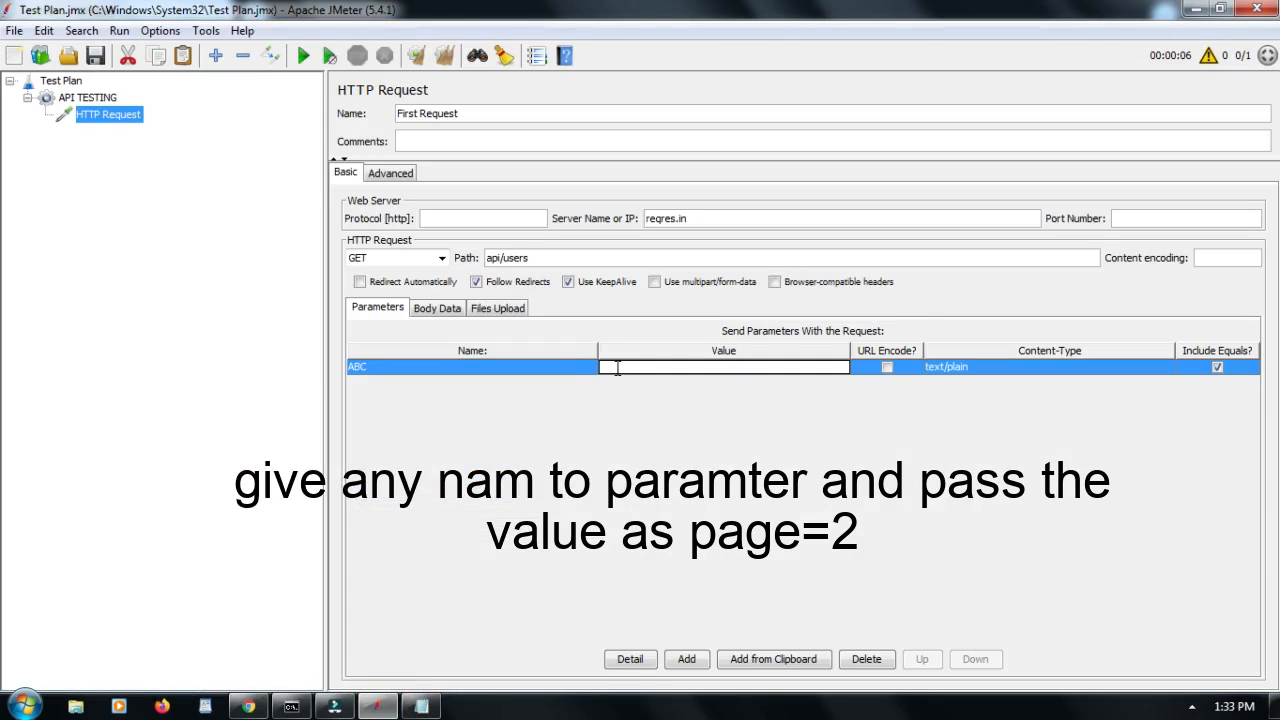
{"action": "key", "text": "ctrl+v"}
{"action": "left_click_drag", "start_coordinate": [637, 367], "coordinate": [597, 367]}
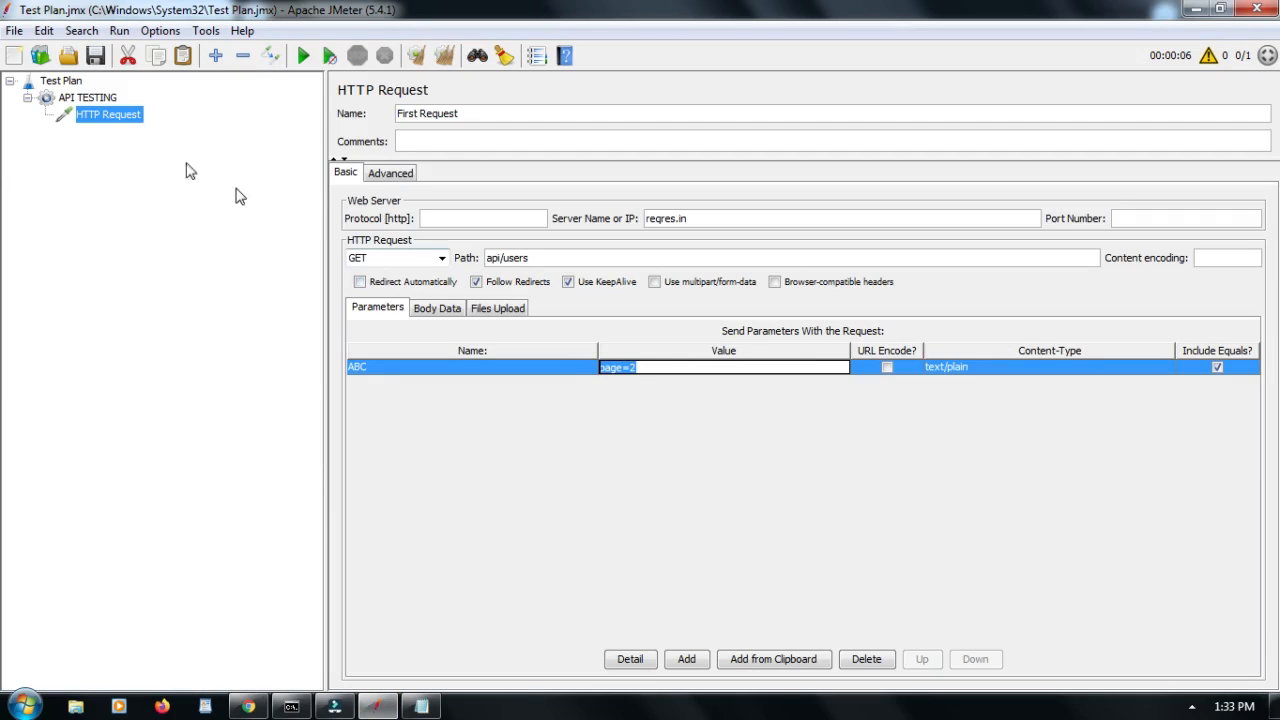
{"action": "left_click", "coordinate": [100, 98]}
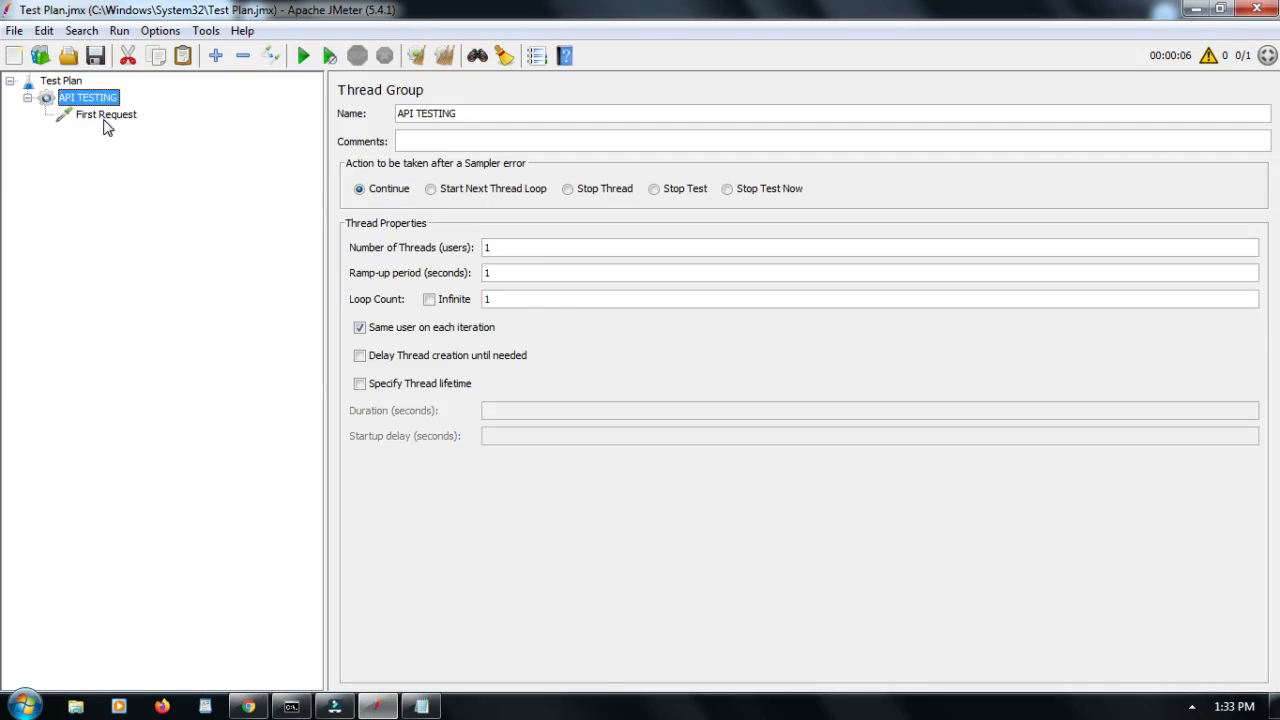
{"action": "left_click", "coordinate": [106, 118]}
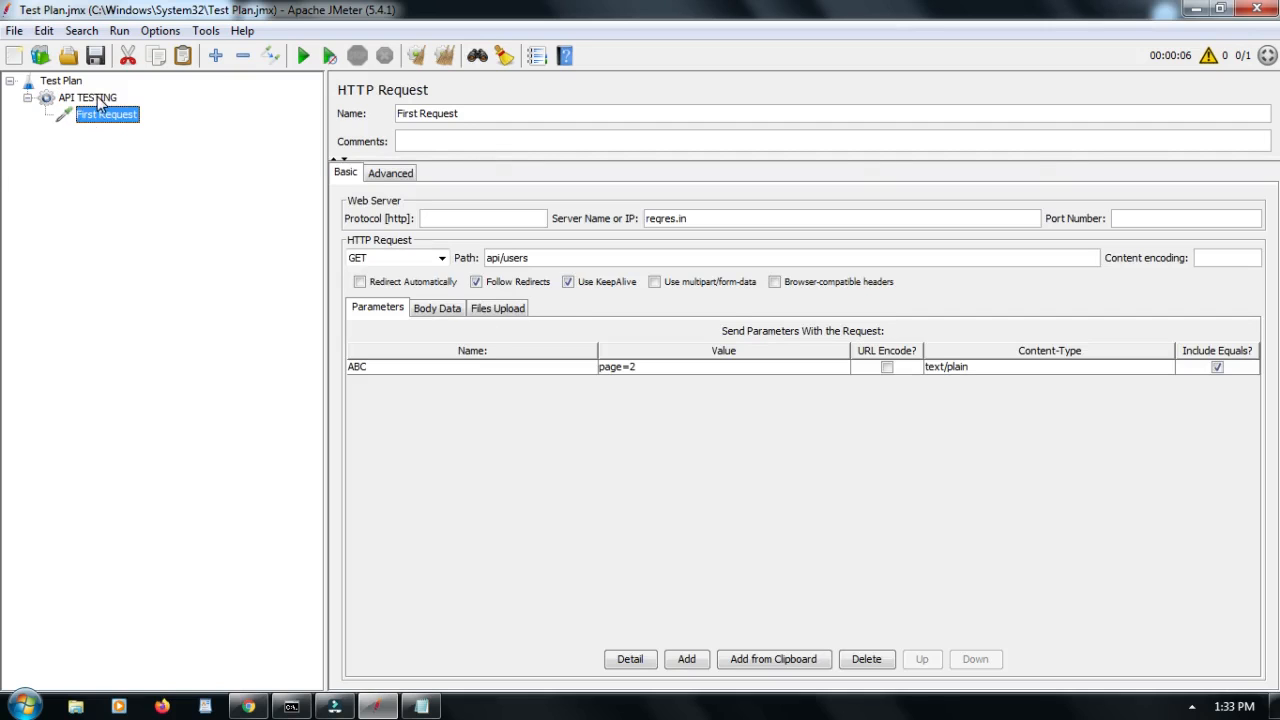
Step: Add a View Results Tree listener to the API TESTING thread group
{"action": "left_click", "coordinate": [99, 99]}
{"action": "right_click", "coordinate": [100, 103]}
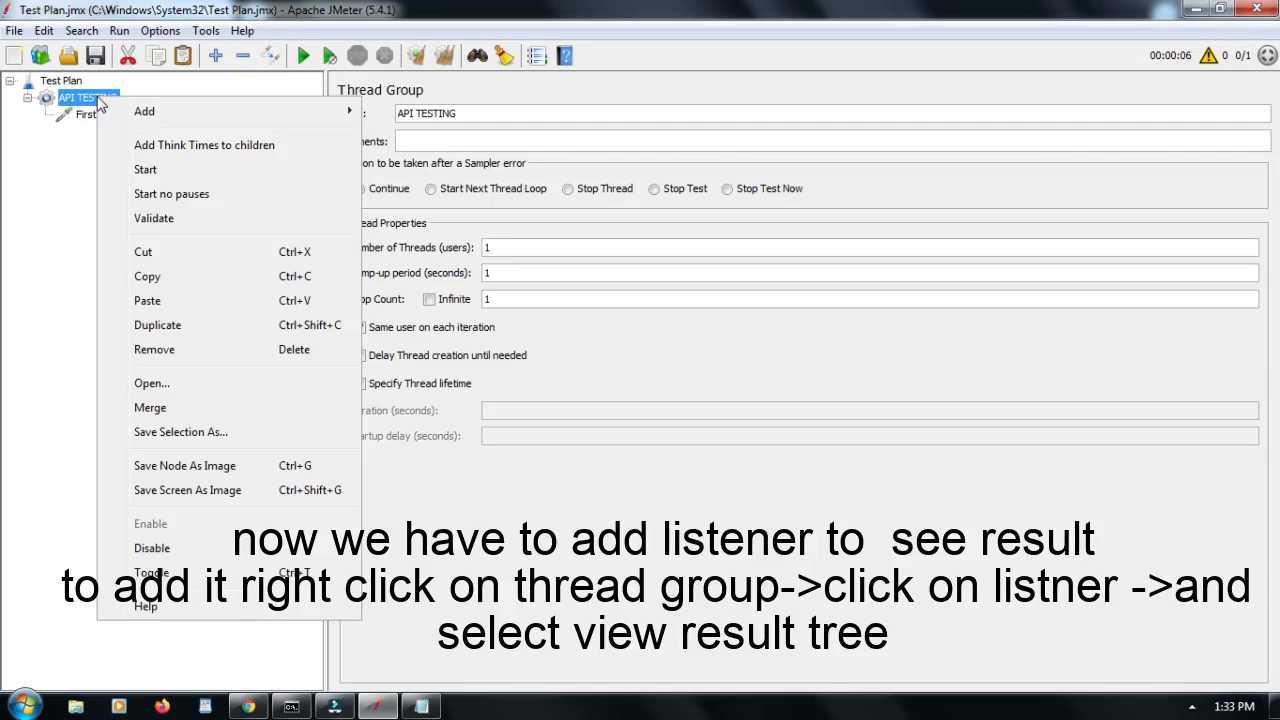
{"action": "mouse_move", "coordinate": [182, 116]}
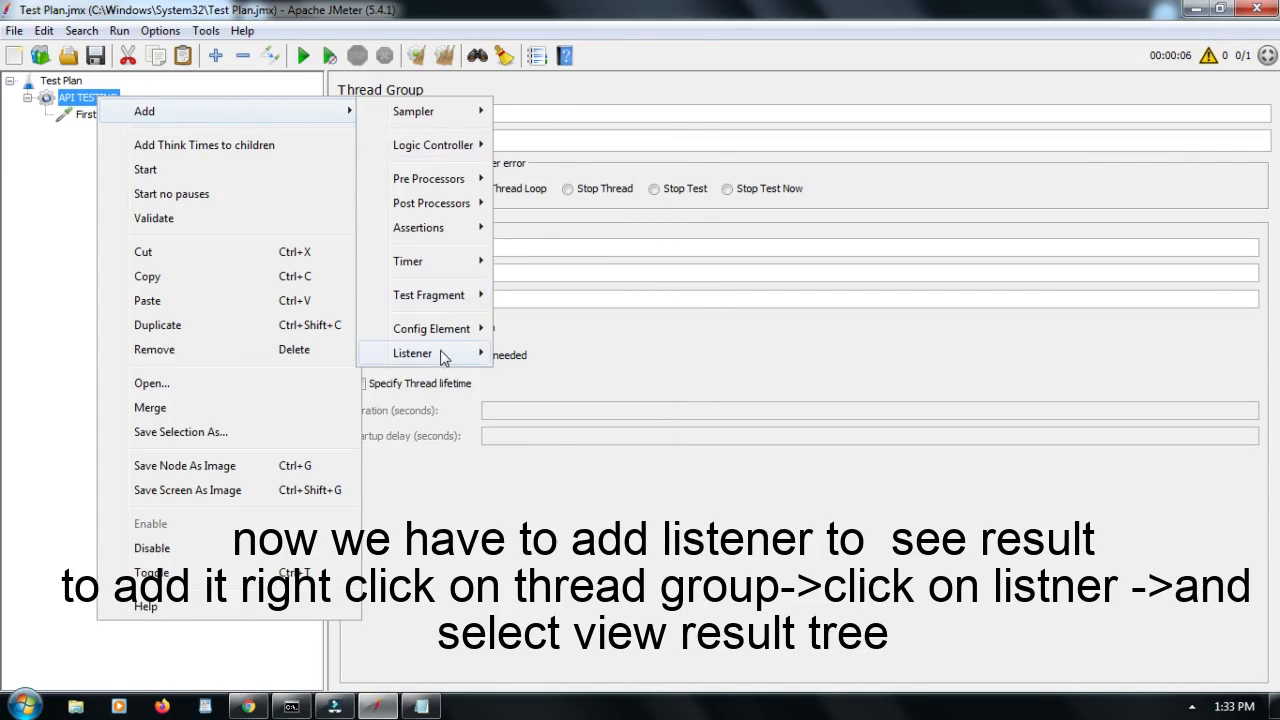
{"action": "mouse_move", "coordinate": [438, 358]}
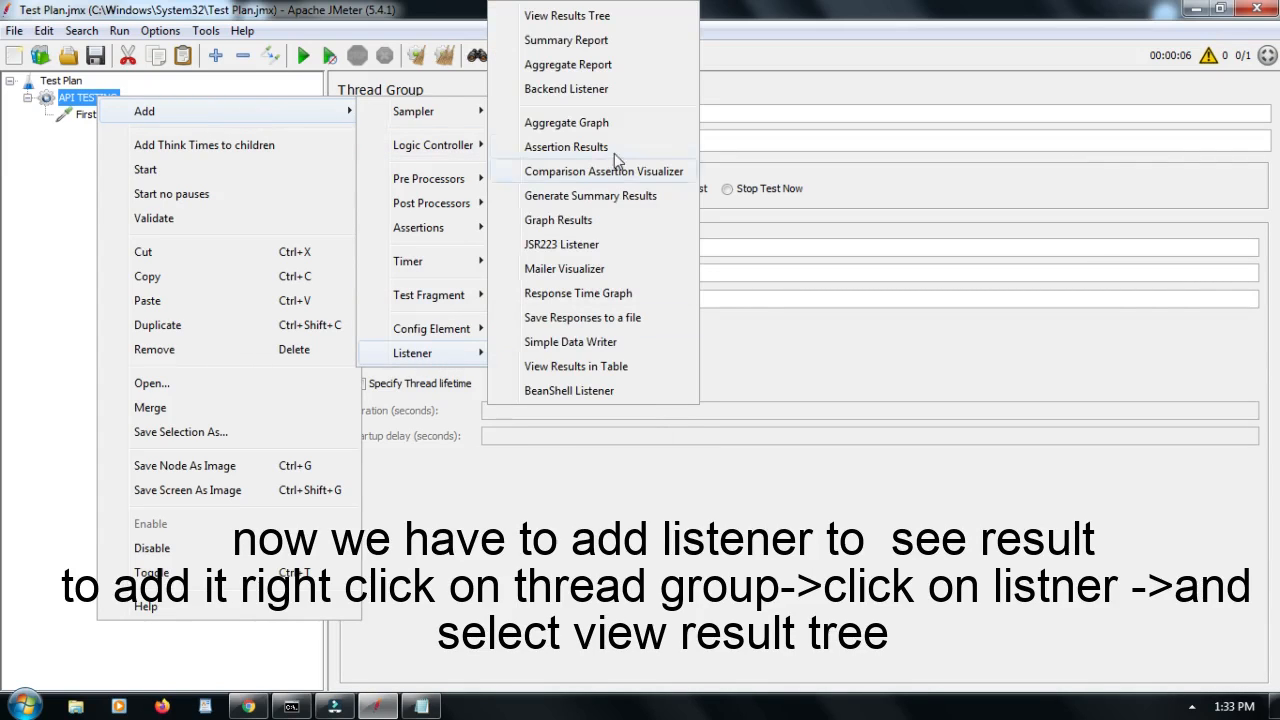
{"action": "left_click", "coordinate": [566, 16]}
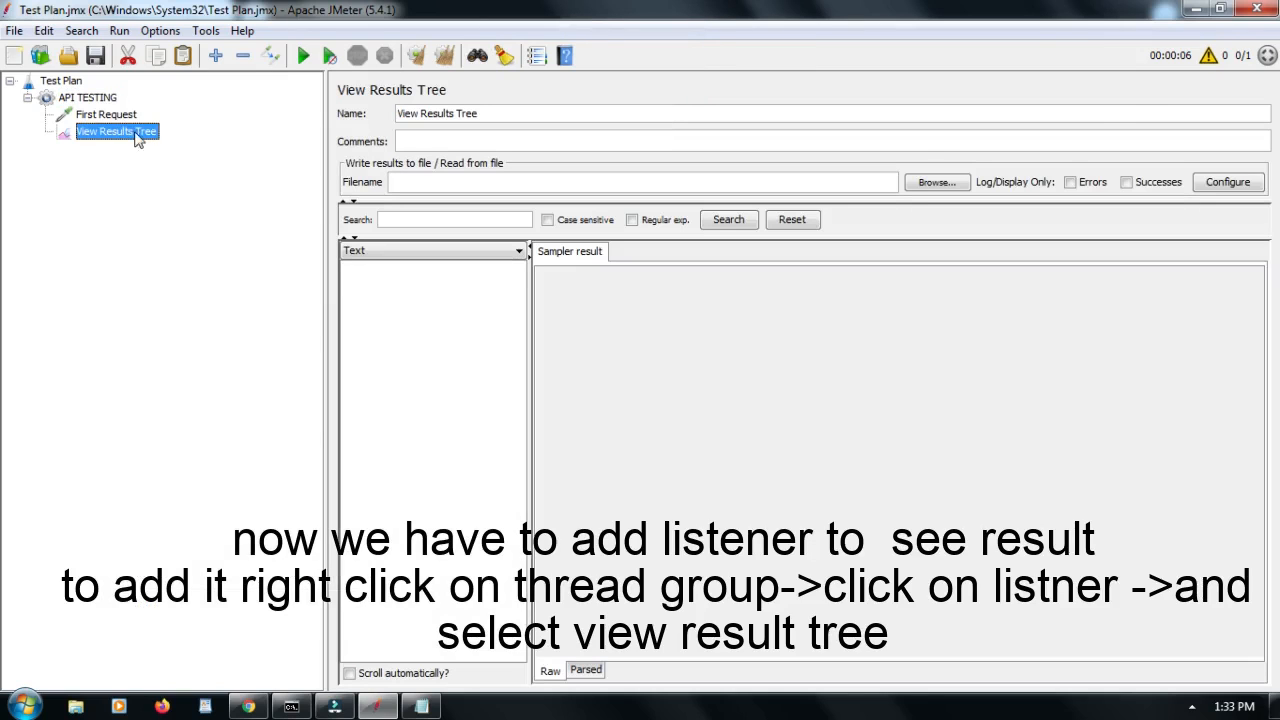
Step: Review the settings of the API TESTING thread group, the First Request sampler and the View Results Tree listener
{"action": "left_click", "coordinate": [96, 100]}
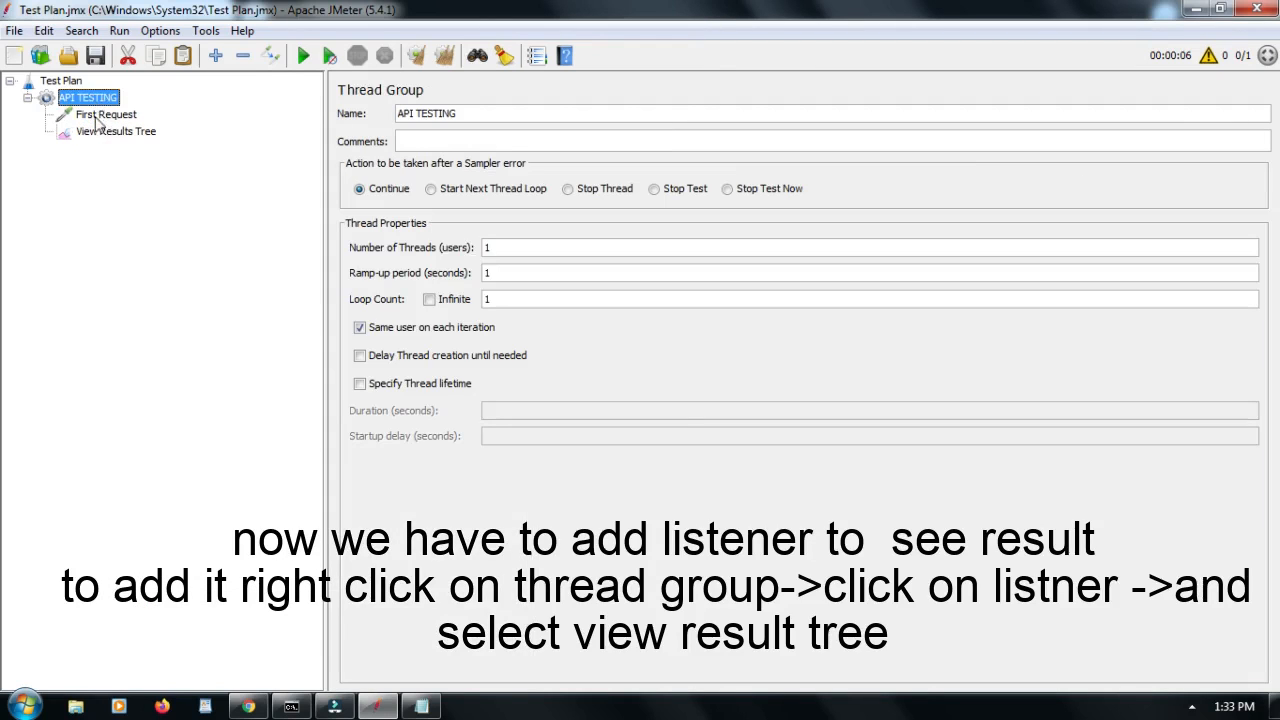
{"action": "left_click", "coordinate": [106, 117]}
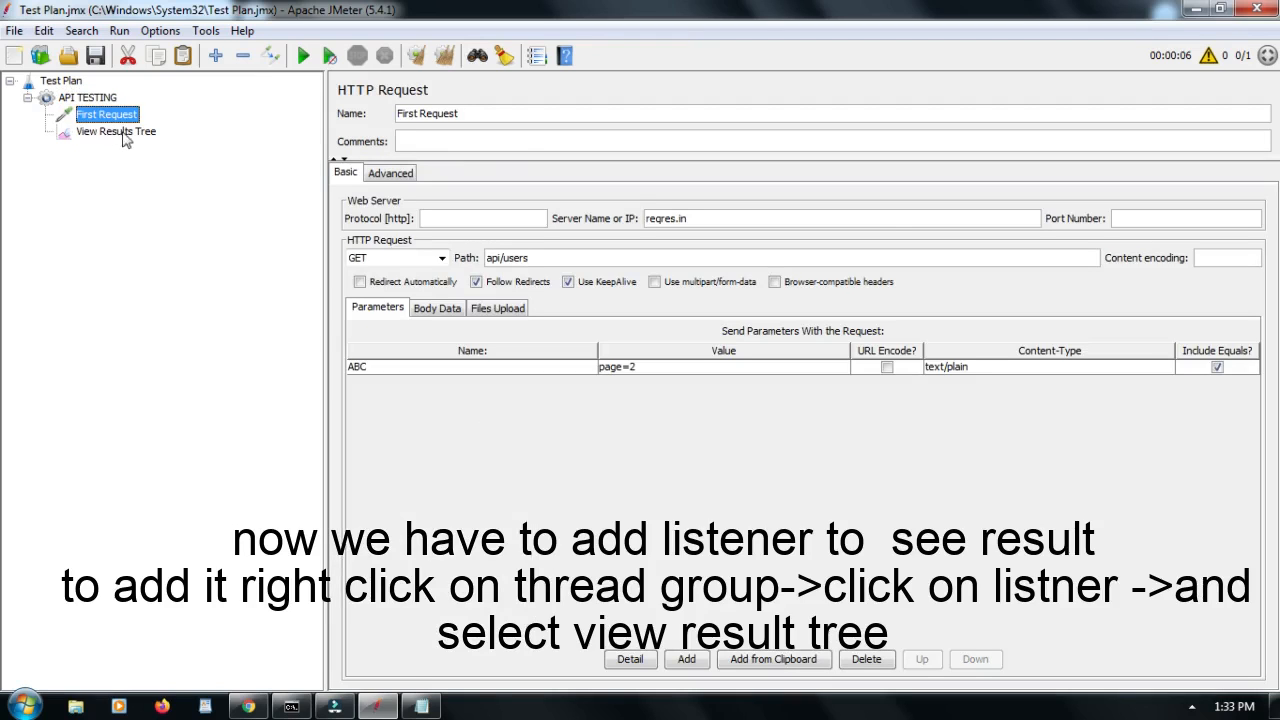
{"action": "left_click", "coordinate": [107, 134]}
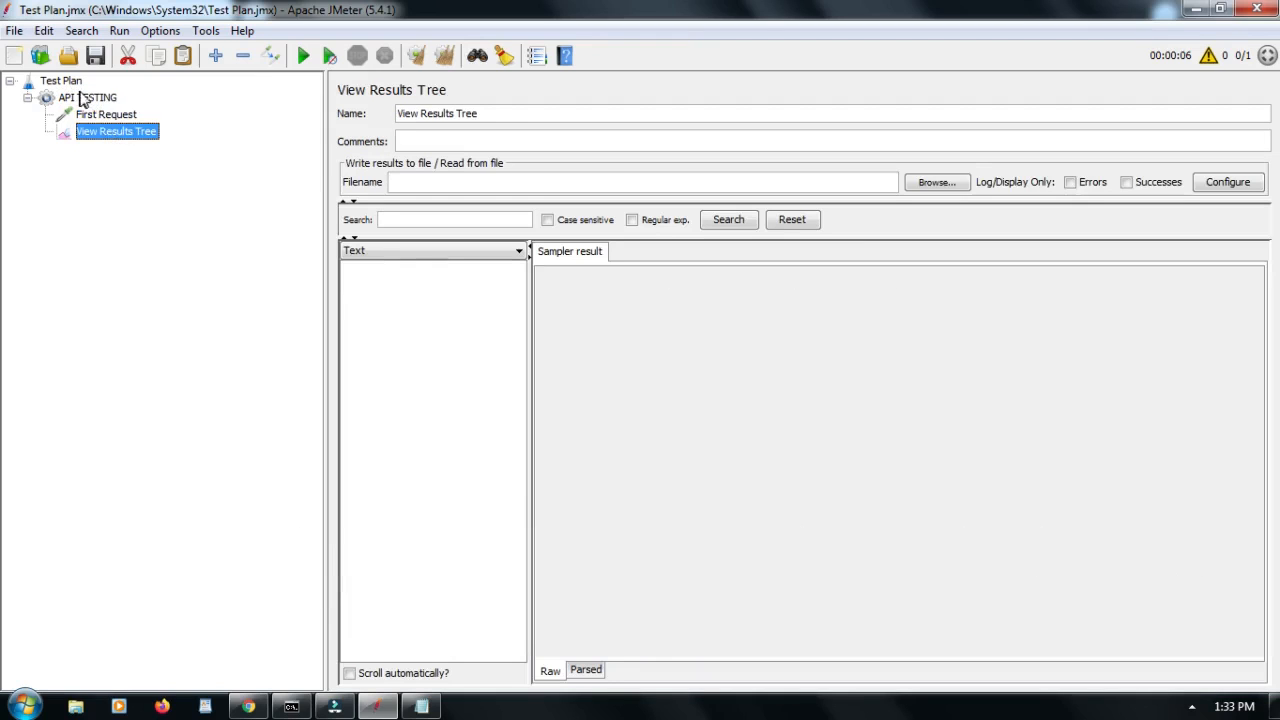
Step: Save the test plan to the Desktop as API TESTING.jmx
{"action": "left_click", "coordinate": [92, 100]}
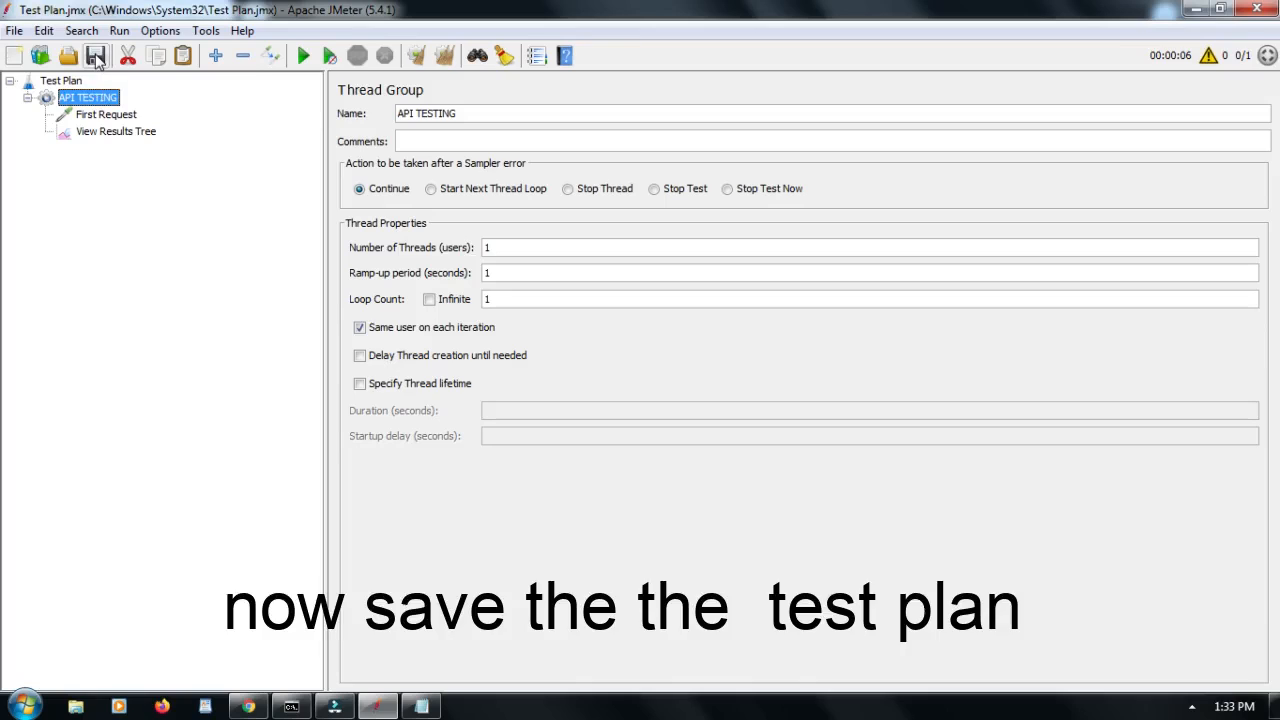
{"action": "left_click", "coordinate": [95, 56]}
{"action": "left_click", "coordinate": [96, 56]}
{"action": "left_click", "coordinate": [15, 31]}
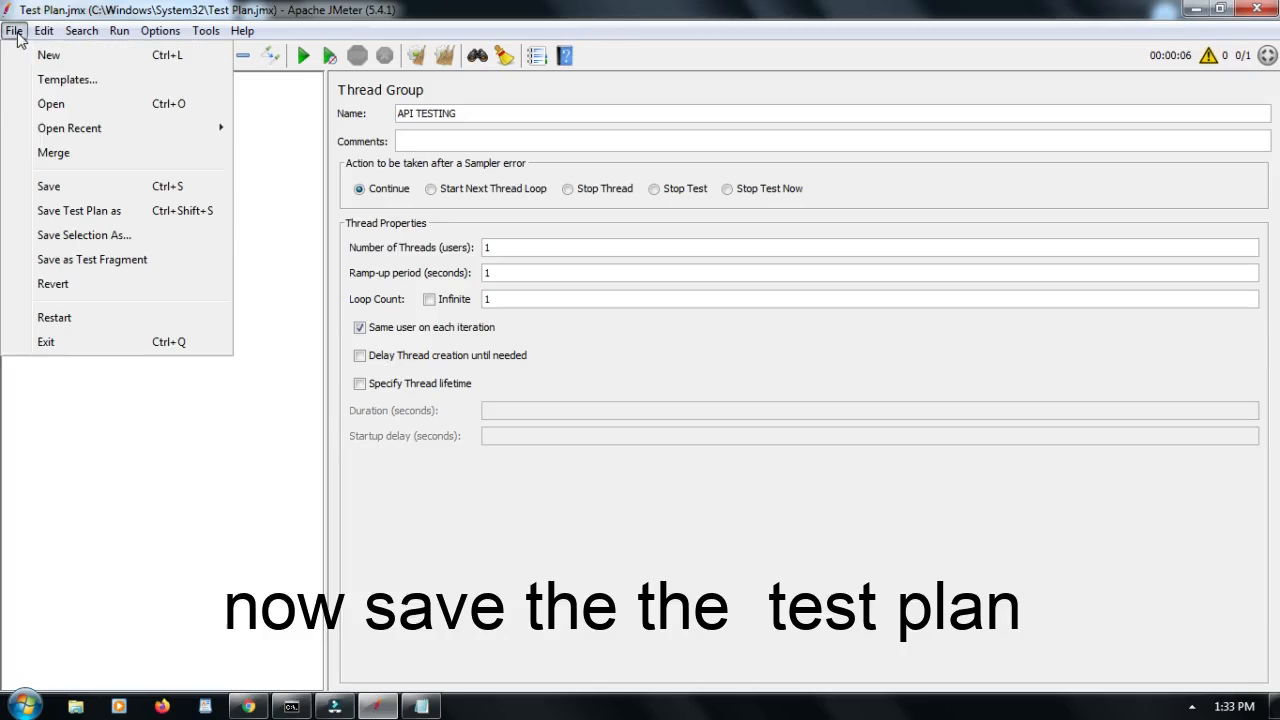
{"action": "left_click", "coordinate": [85, 213]}
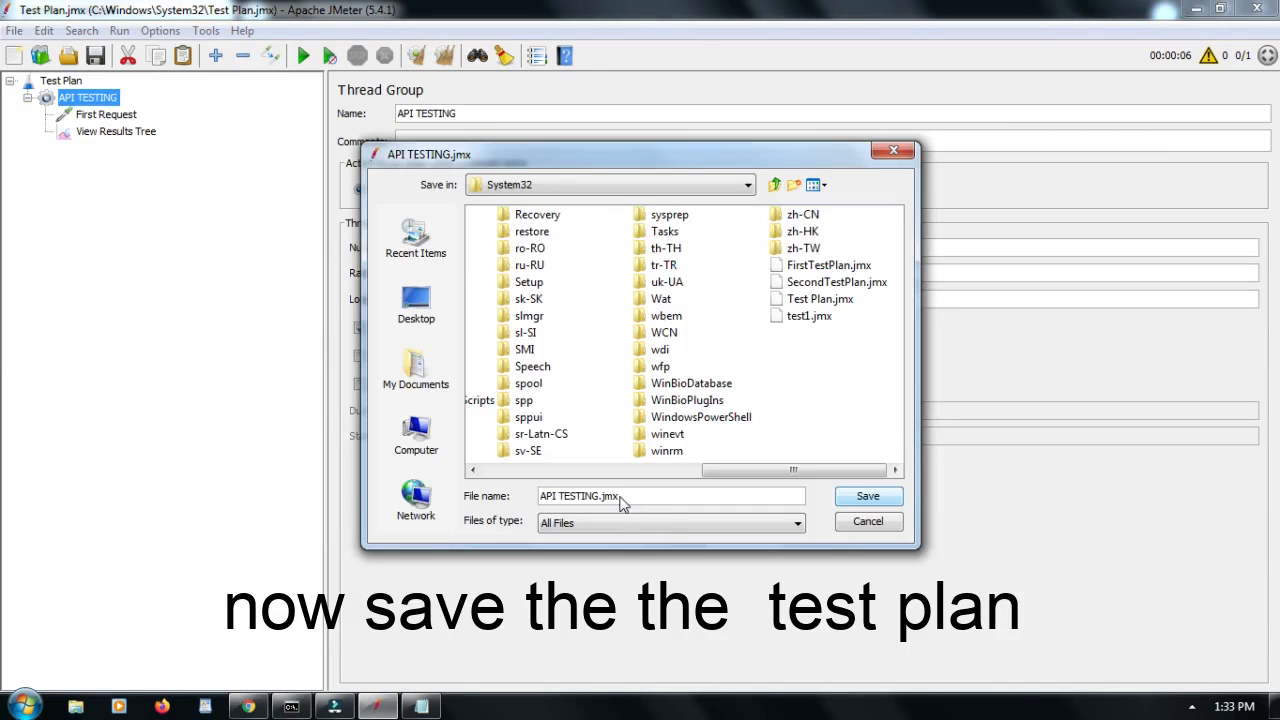
{"action": "left_click", "coordinate": [418, 312]}
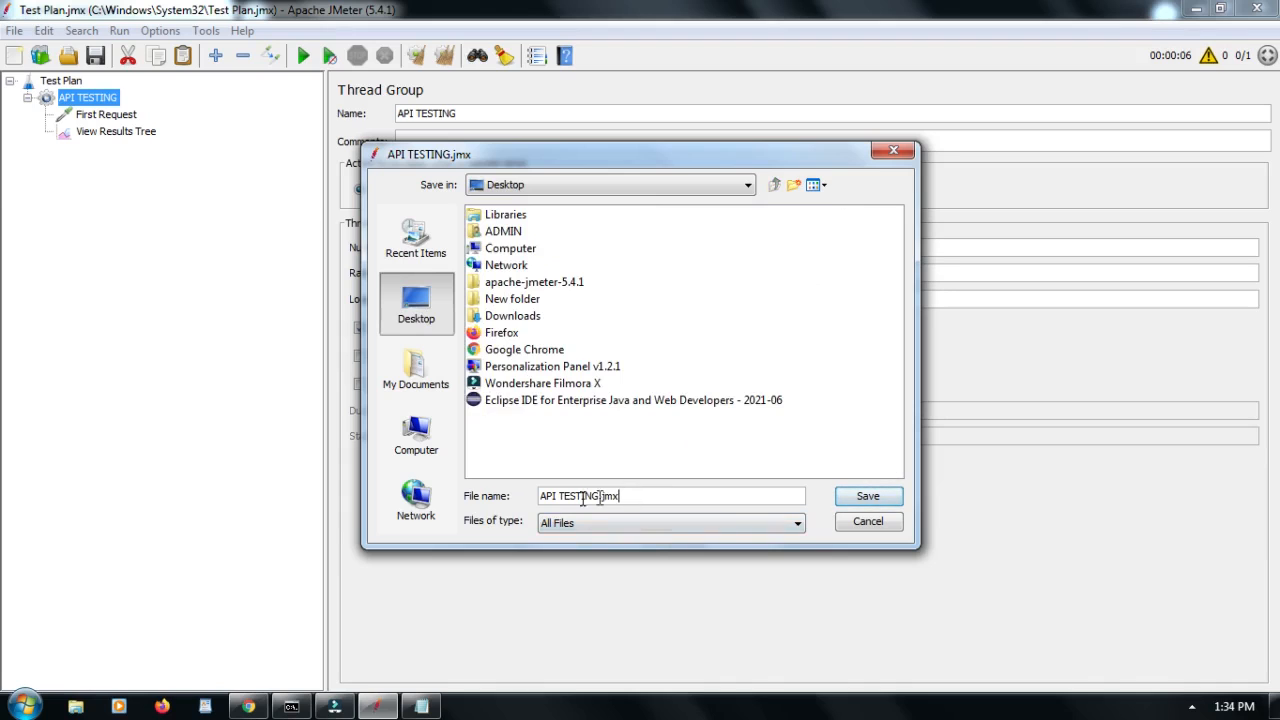
{"action": "triple_click", "coordinate": [537, 493]}
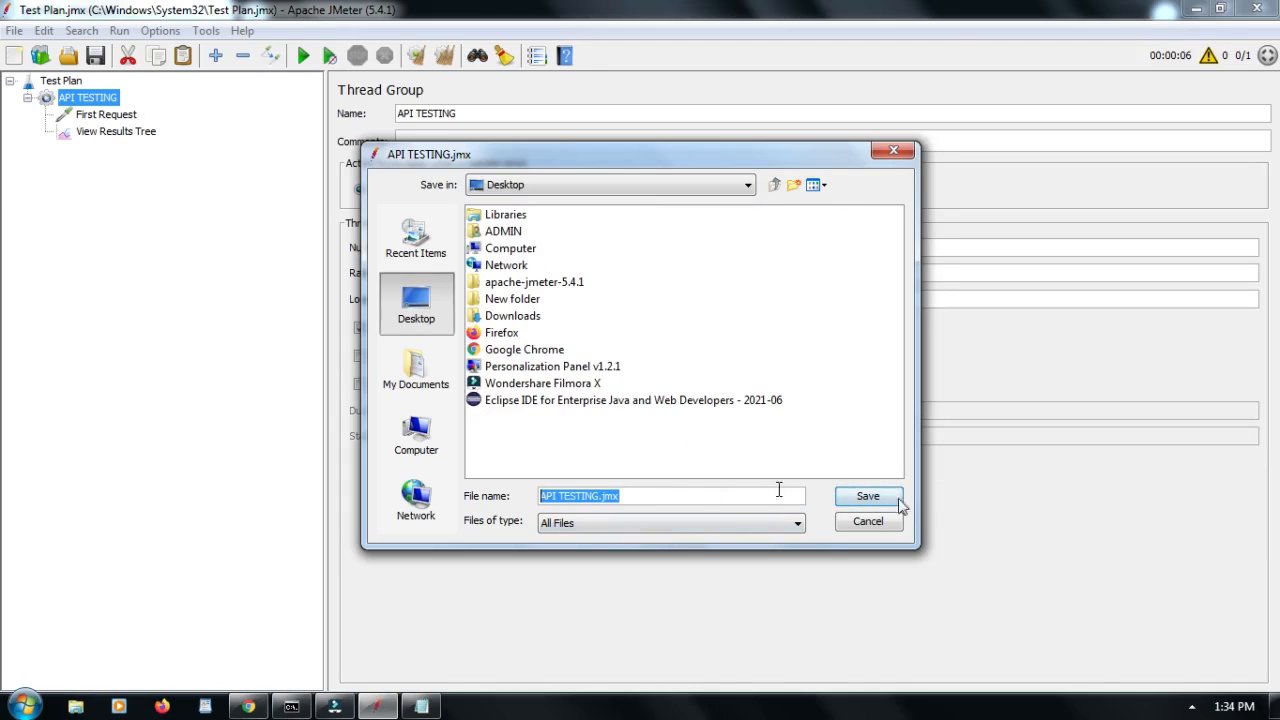
{"action": "left_click", "coordinate": [867, 498]}
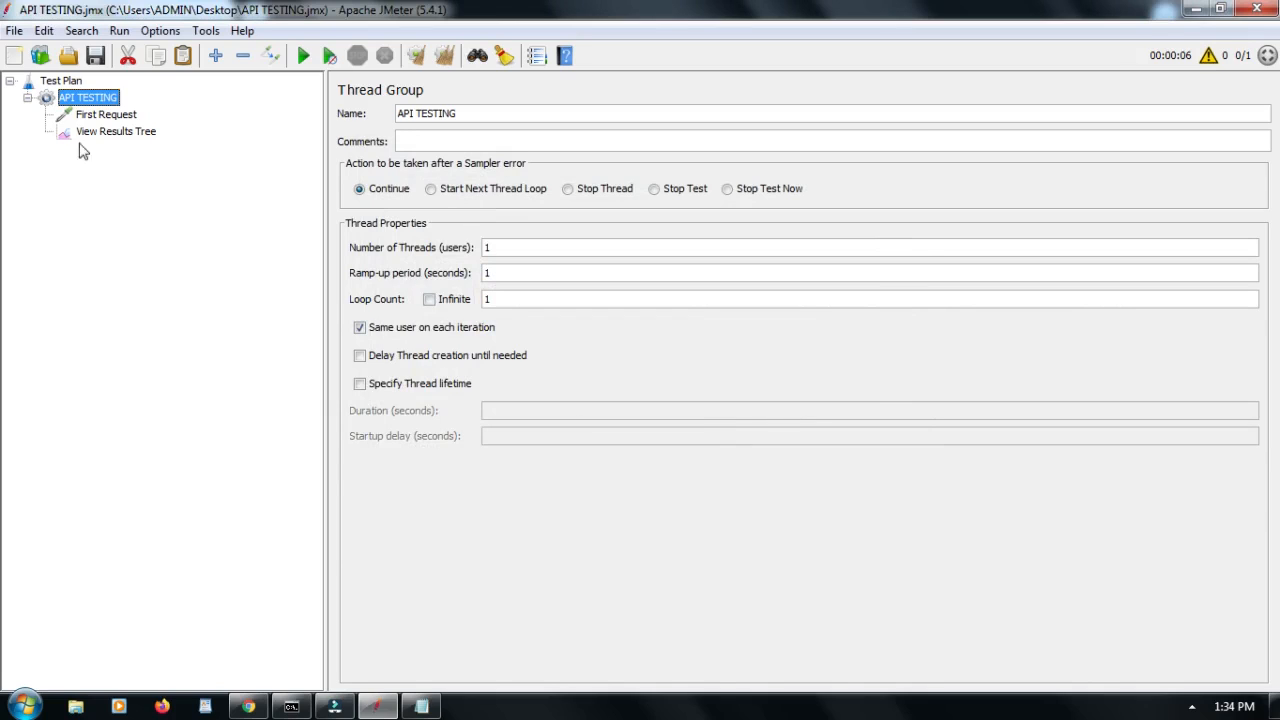
Step: Run the test plan and inspect the First Request response body in View Results Tree
{"action": "left_click", "coordinate": [113, 137]}
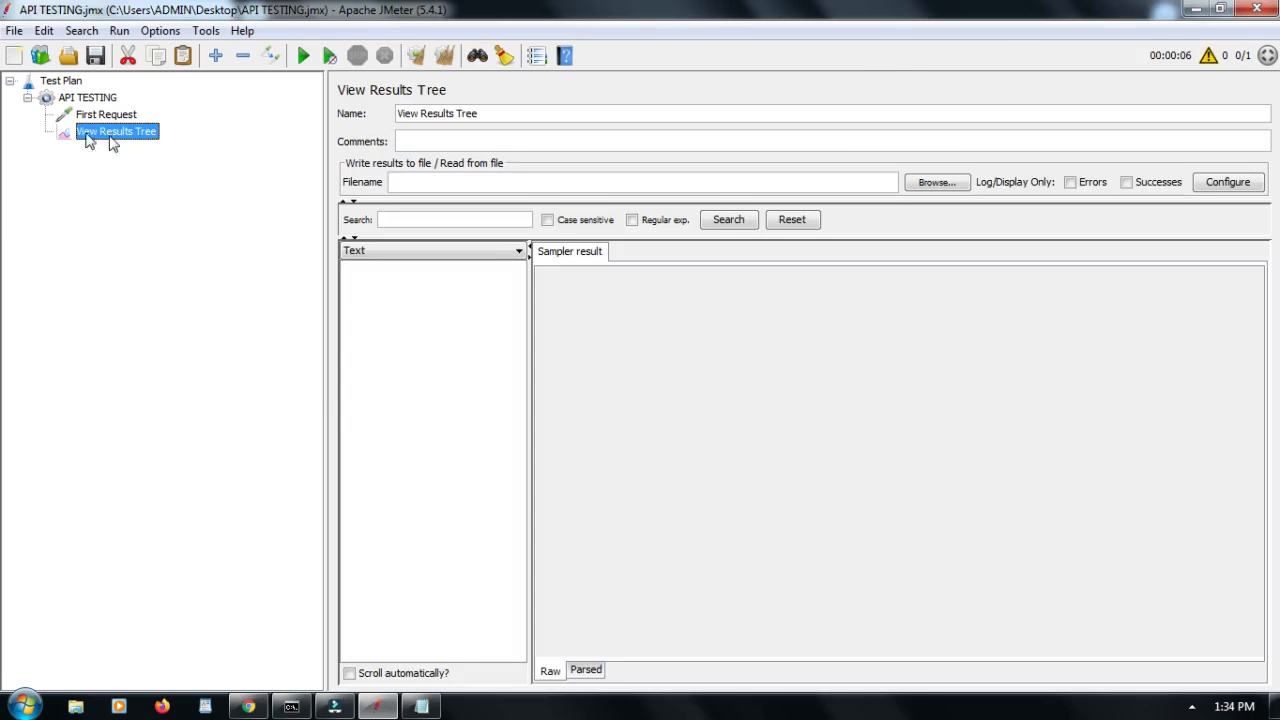
{"action": "left_click", "coordinate": [304, 57]}
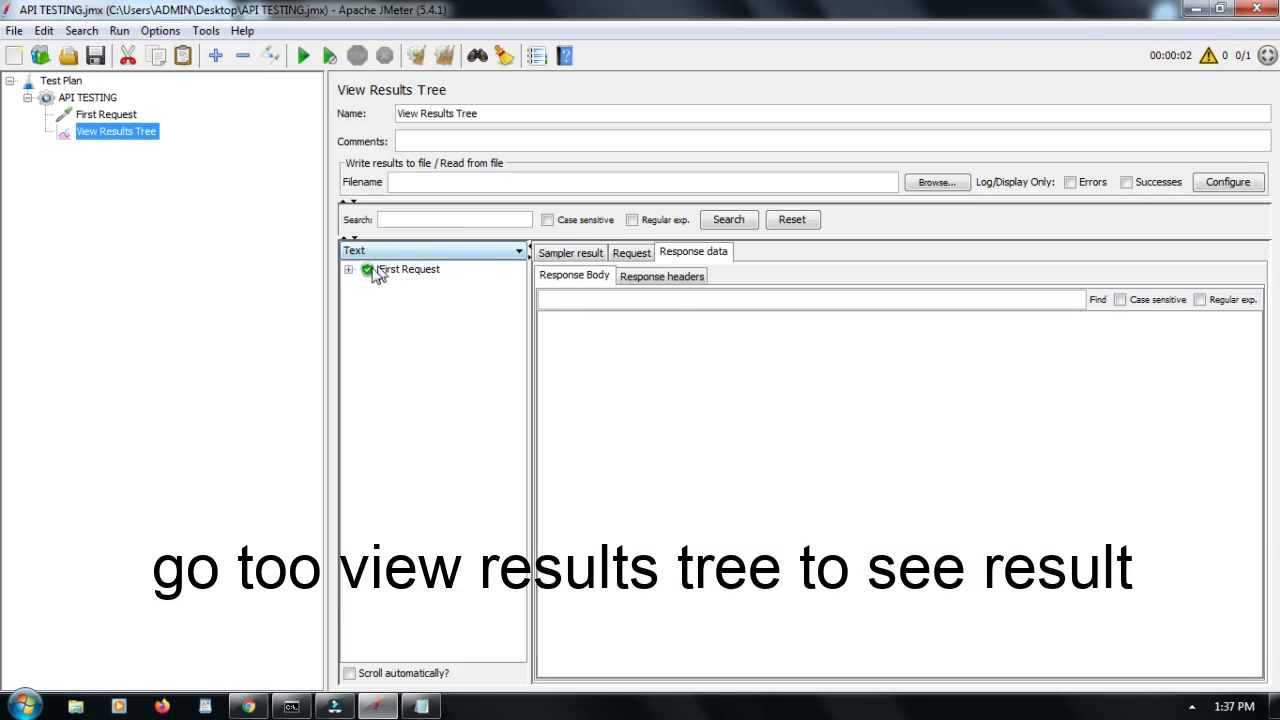
{"action": "double_click", "coordinate": [412, 274]}
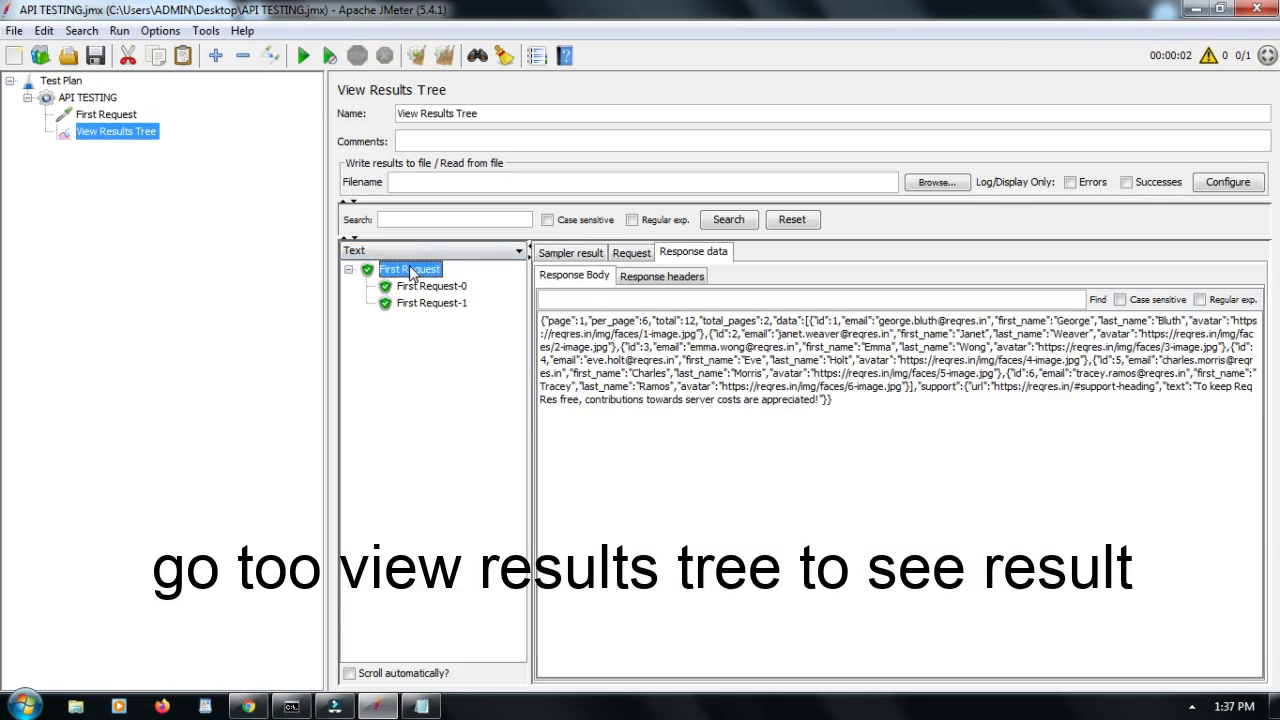
{"action": "left_click_drag", "start_coordinate": [540, 320], "coordinate": [814, 420]}
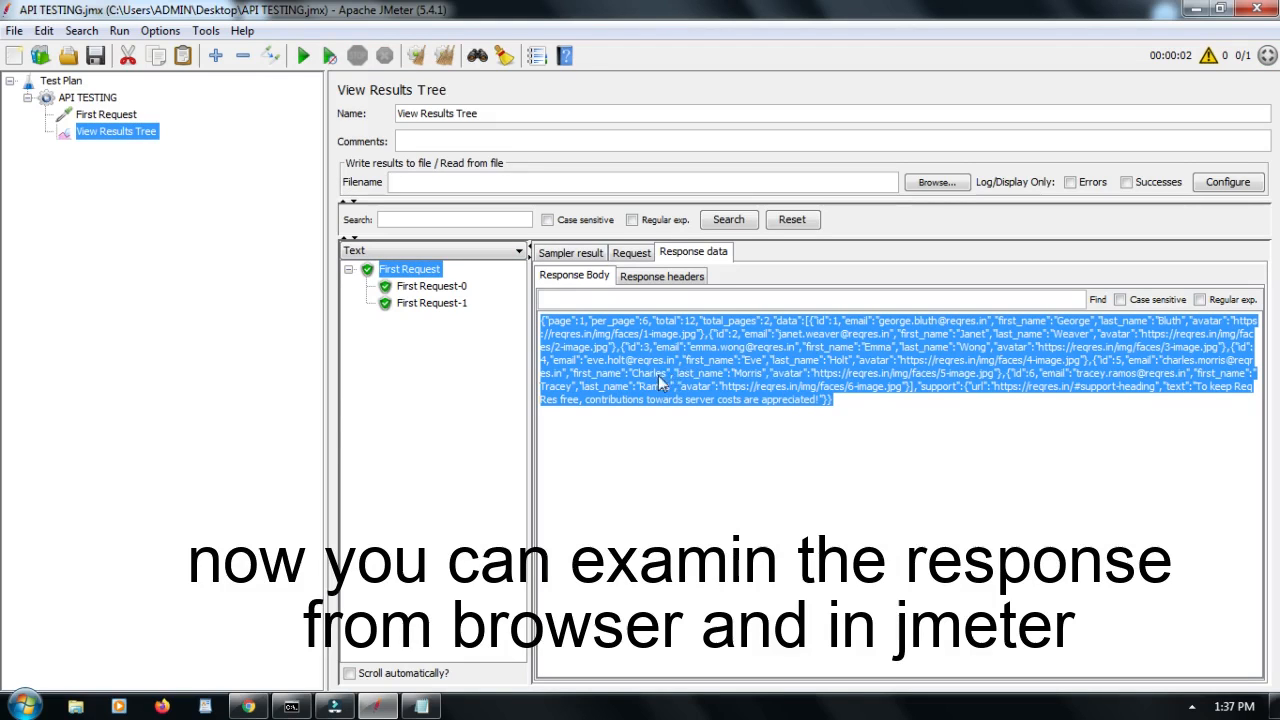
Step: Switch to Chrome and examine the reqres.in/api/users?page=2 response for comparison with the JMeter response
{"action": "mouse_move", "coordinate": [248, 707]}
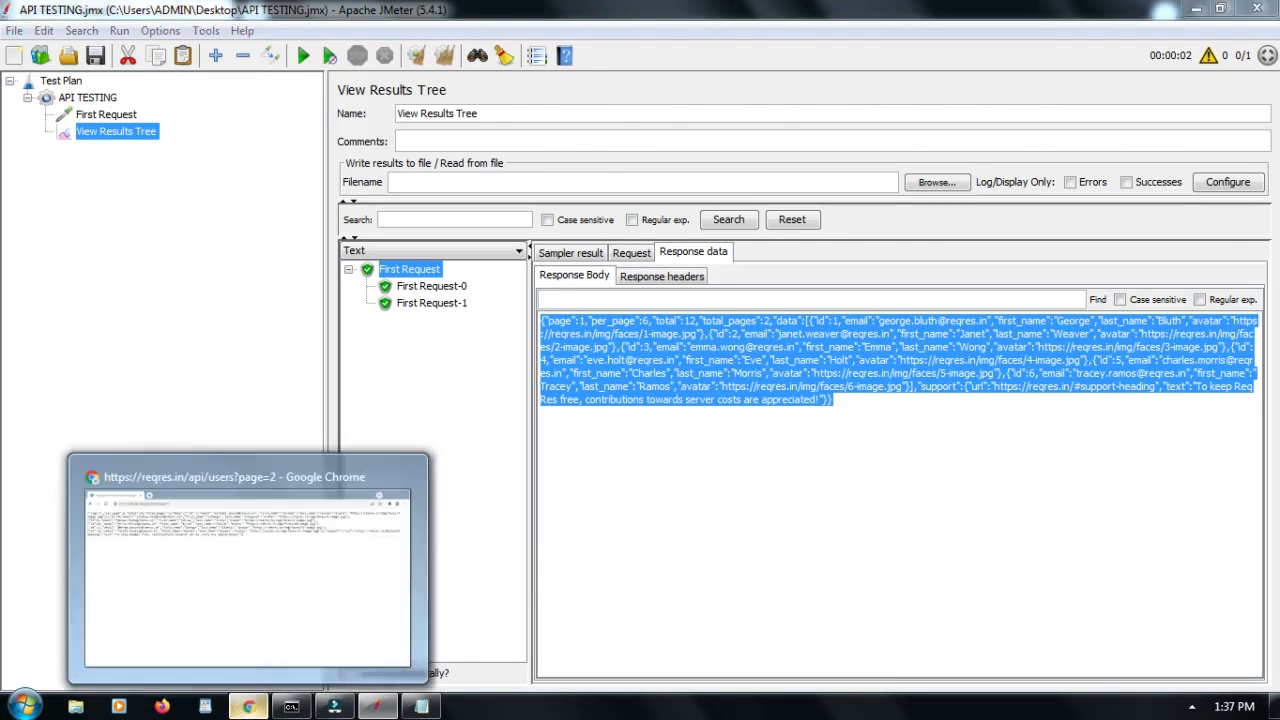
{"action": "left_click", "coordinate": [357, 583]}
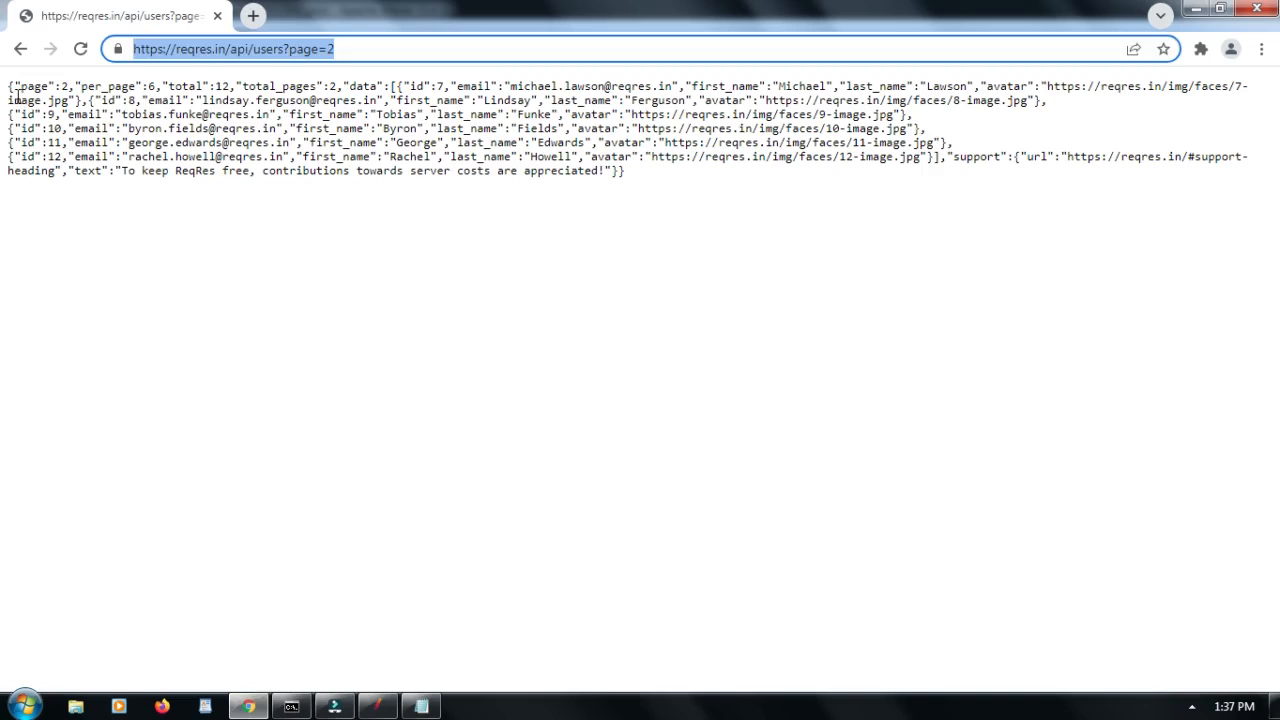
{"action": "left_click_drag", "start_coordinate": [10, 88], "coordinate": [662, 195]}
{"action": "left_click", "coordinate": [662, 195]}
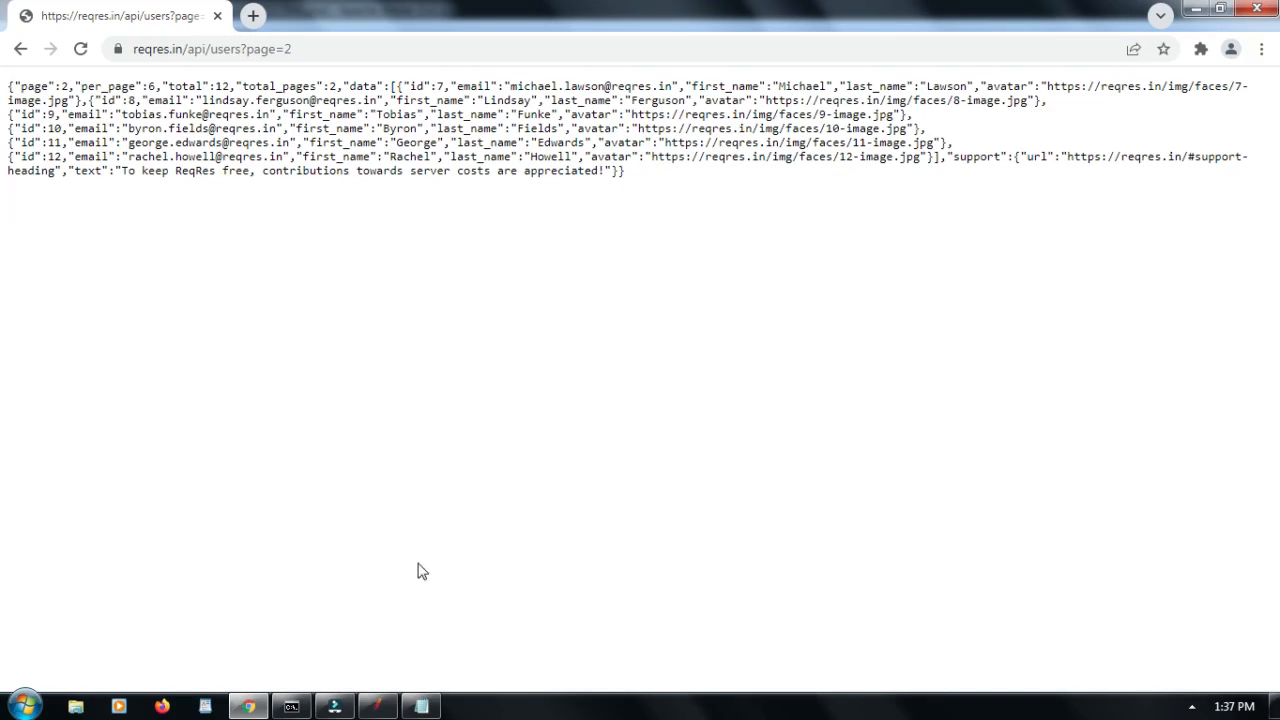
Step: Switch back to JMeter and set the API TESTING thread group's Number of Threads (users) to 10
{"action": "left_click", "coordinate": [377, 706]}
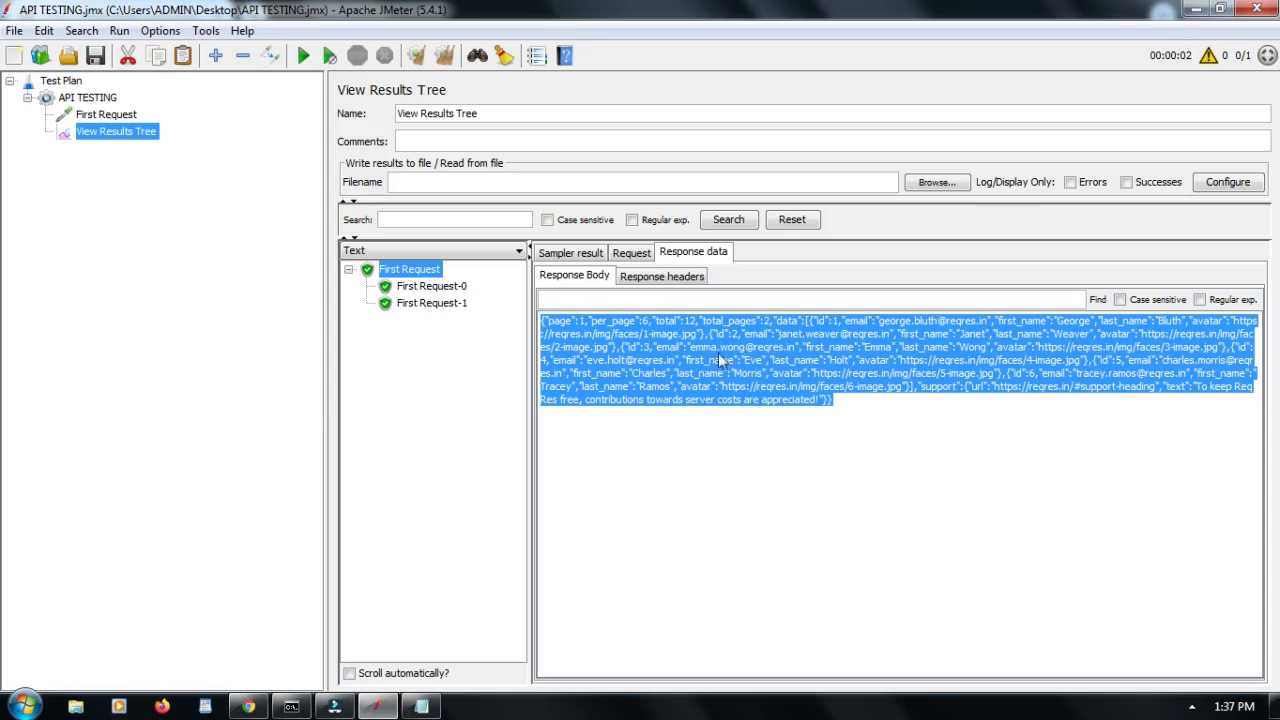
{"action": "left_click", "coordinate": [95, 99]}
{"action": "left_click", "coordinate": [495, 247]}
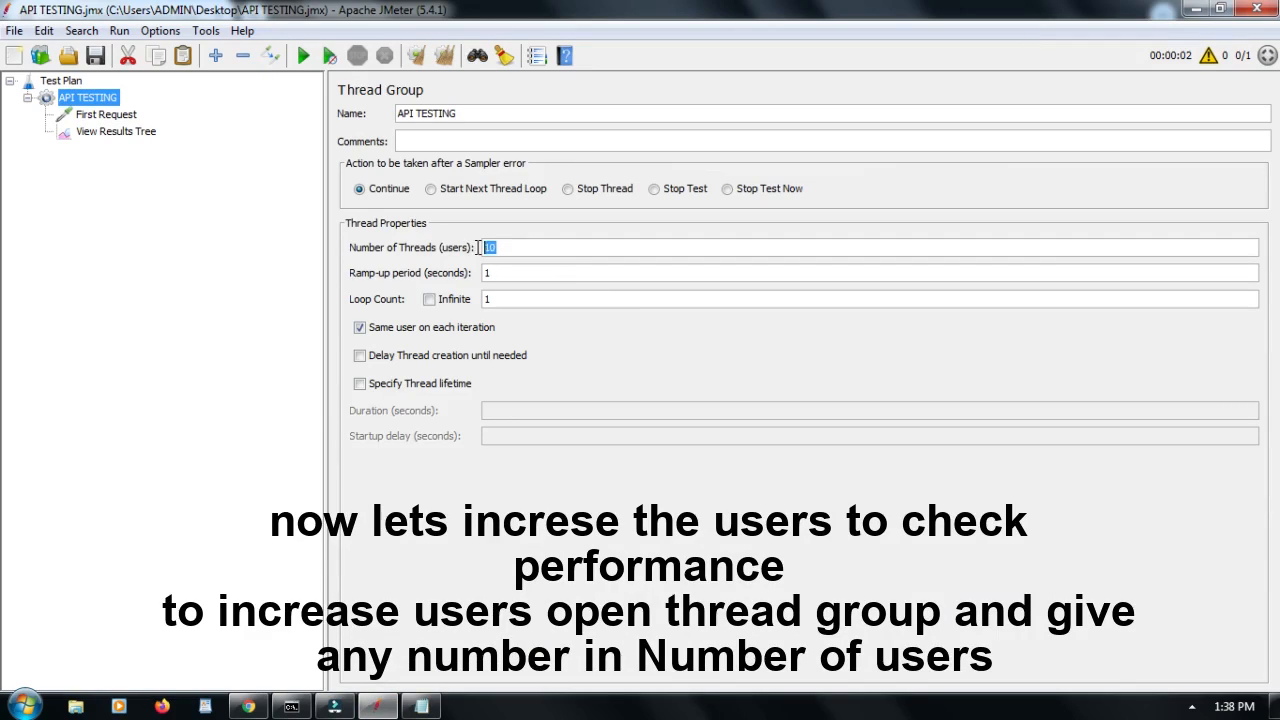
Step: Clear all earlier results from View Results Tree, and save and rerun the test plan
{"action": "left_click", "coordinate": [143, 136]}
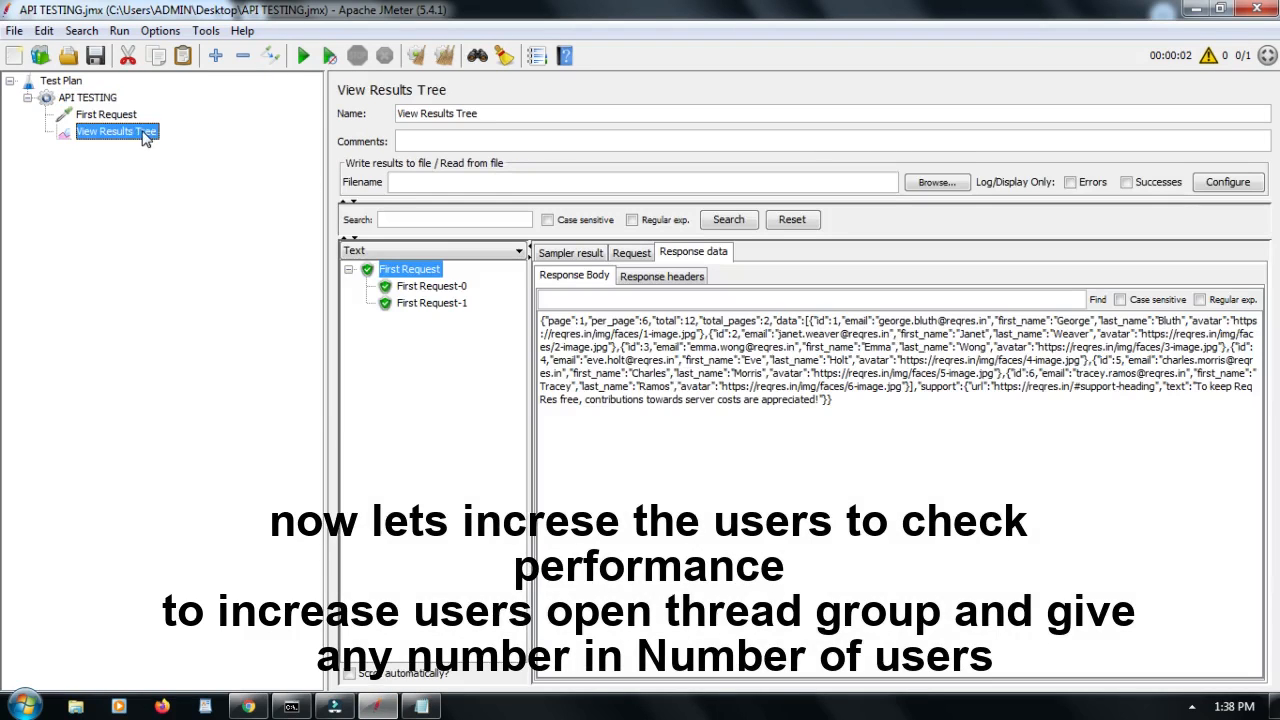
{"action": "left_click", "coordinate": [447, 60]}
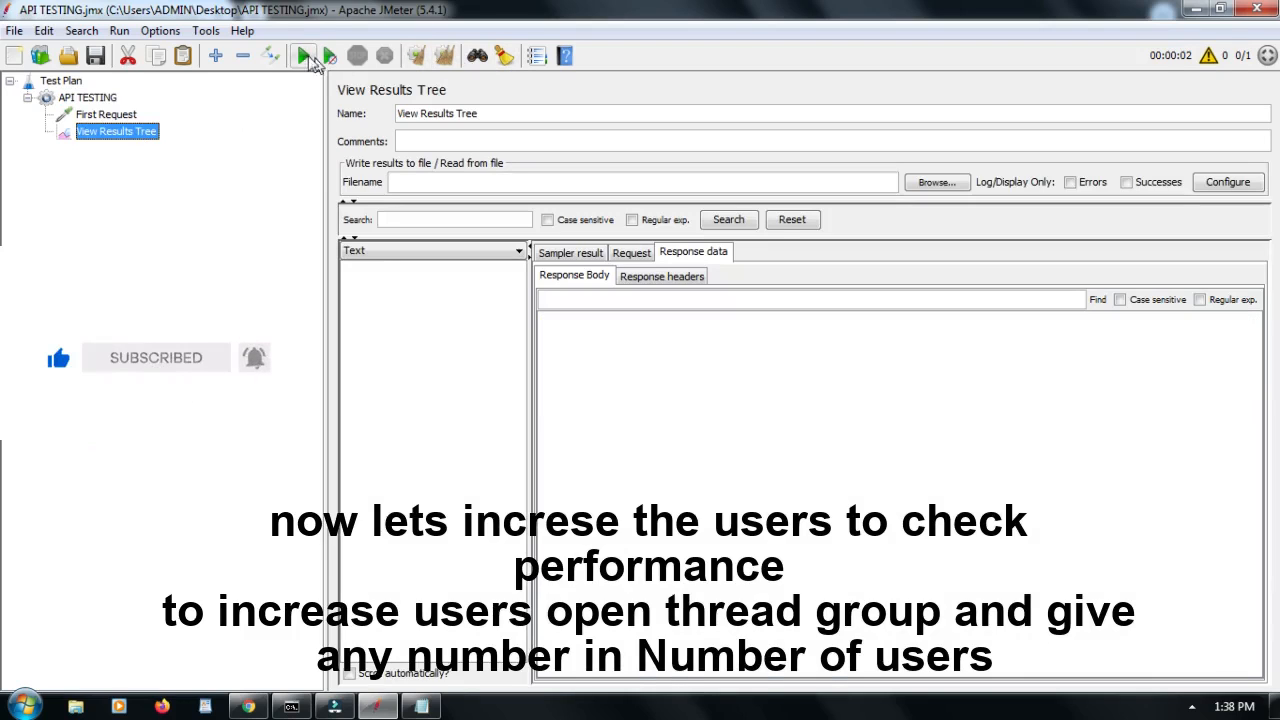
{"action": "left_click", "coordinate": [100, 62]}
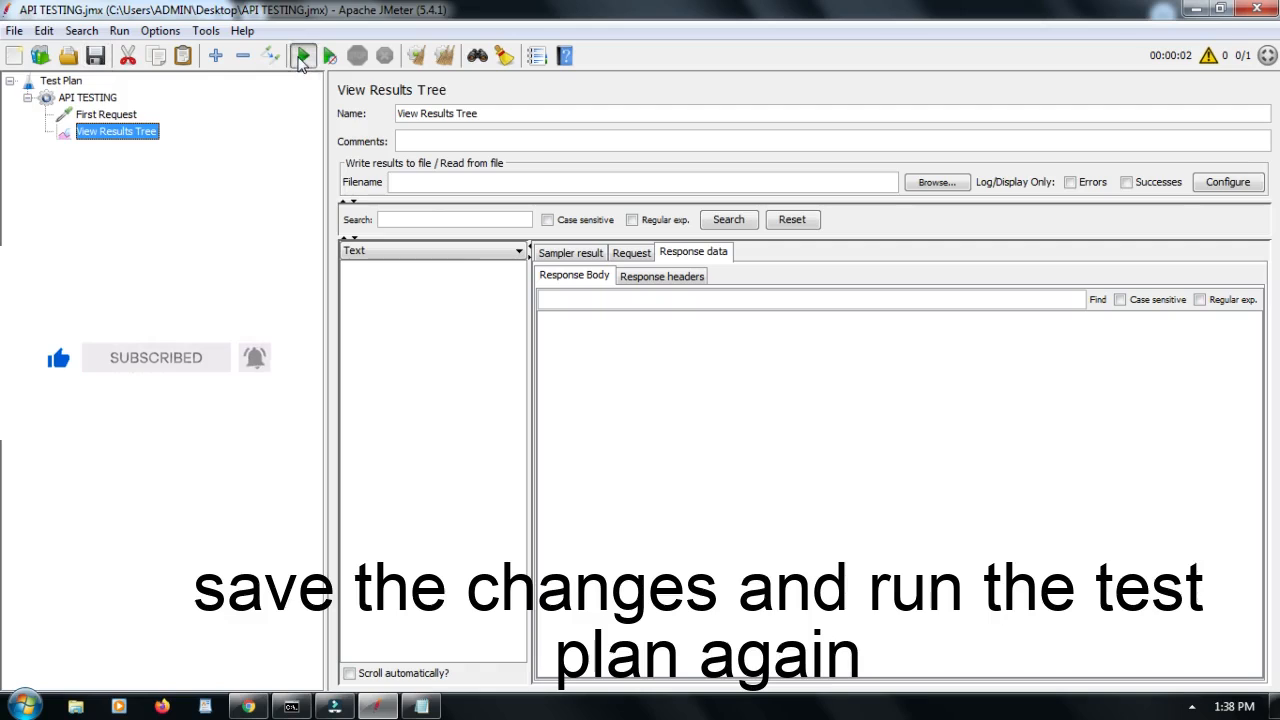
{"action": "left_click", "coordinate": [302, 57]}
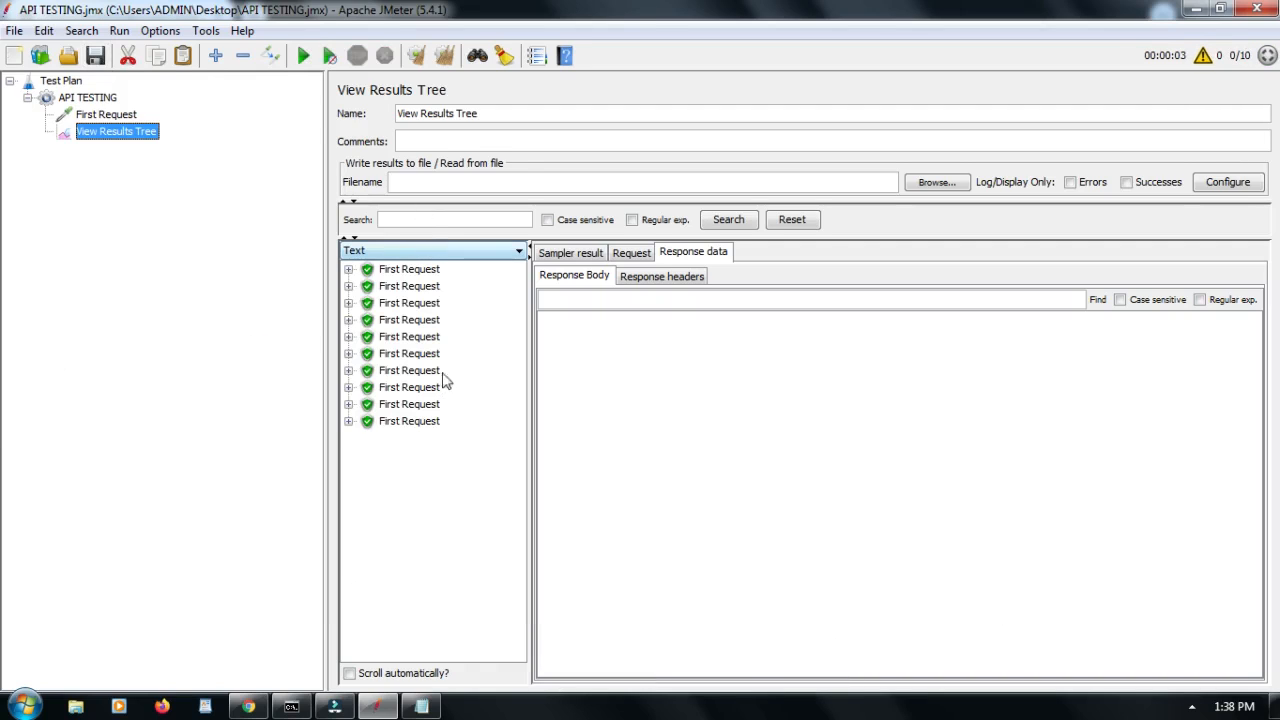
Step: Examine the response bodies of the first four First Request results in View Results Tree
{"action": "left_click", "coordinate": [413, 273]}
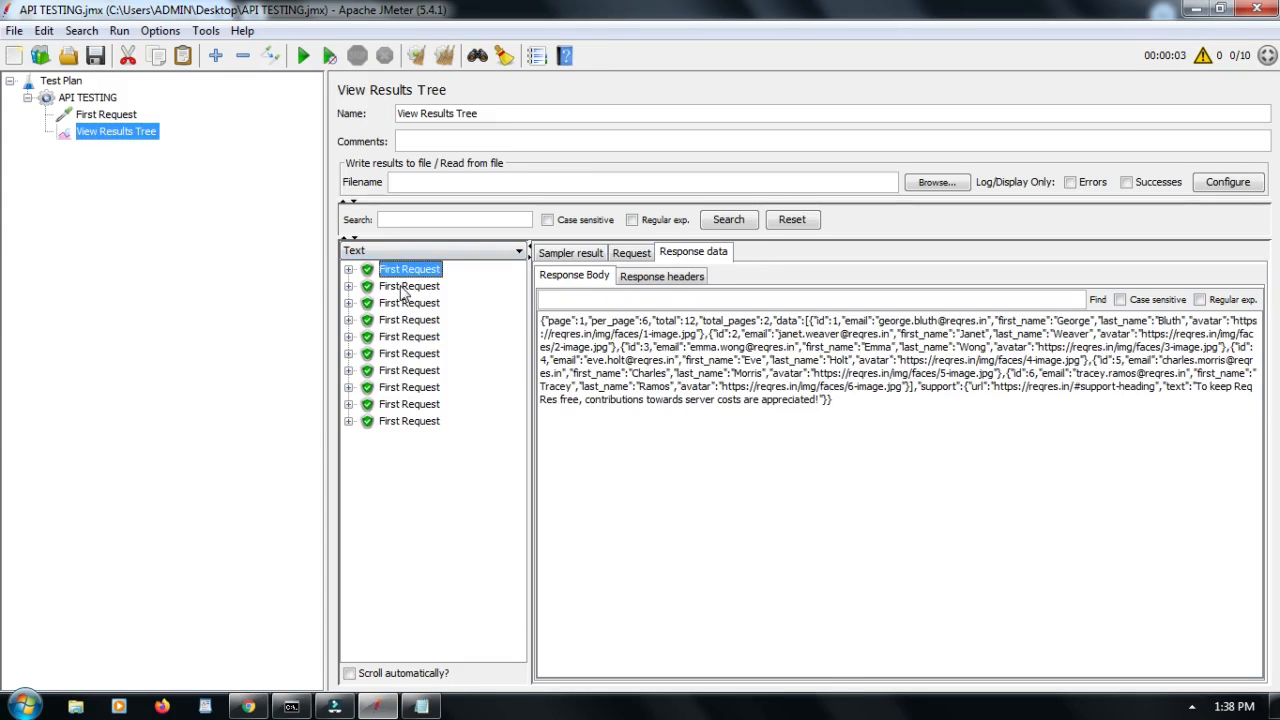
{"action": "left_click", "coordinate": [405, 287]}
{"action": "left_click", "coordinate": [408, 304]}
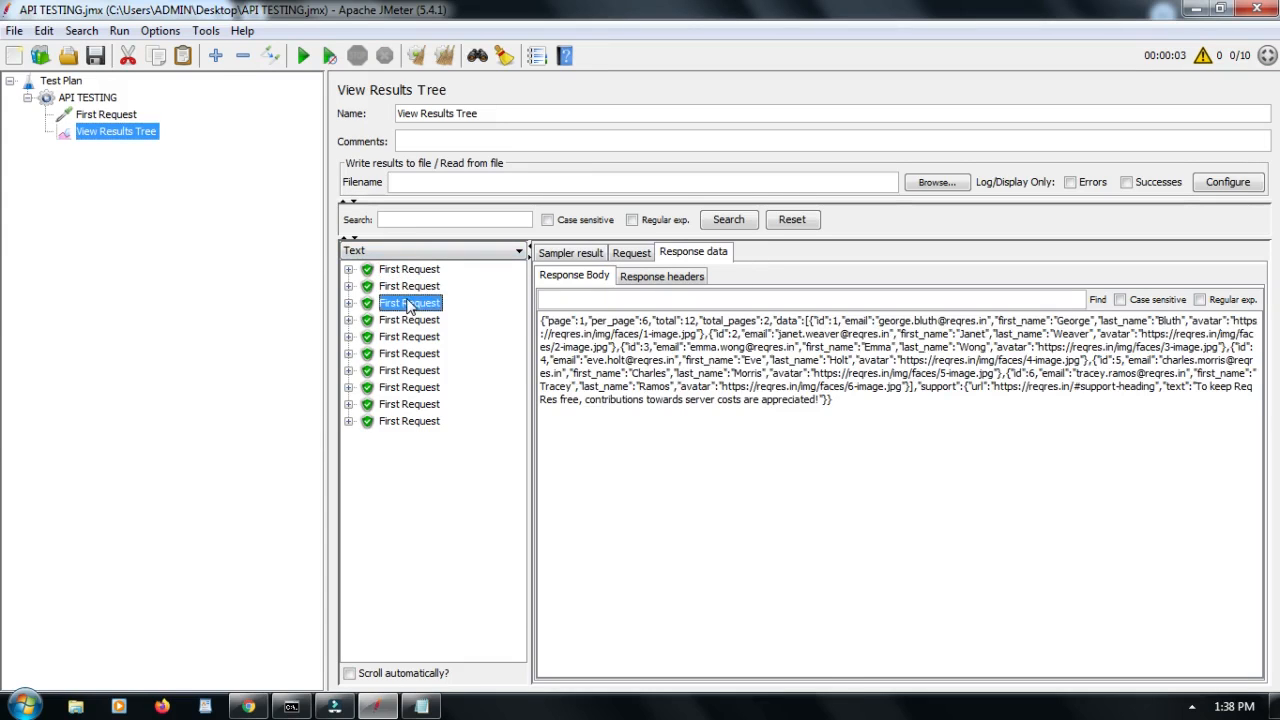
{"action": "left_click", "coordinate": [410, 321]}
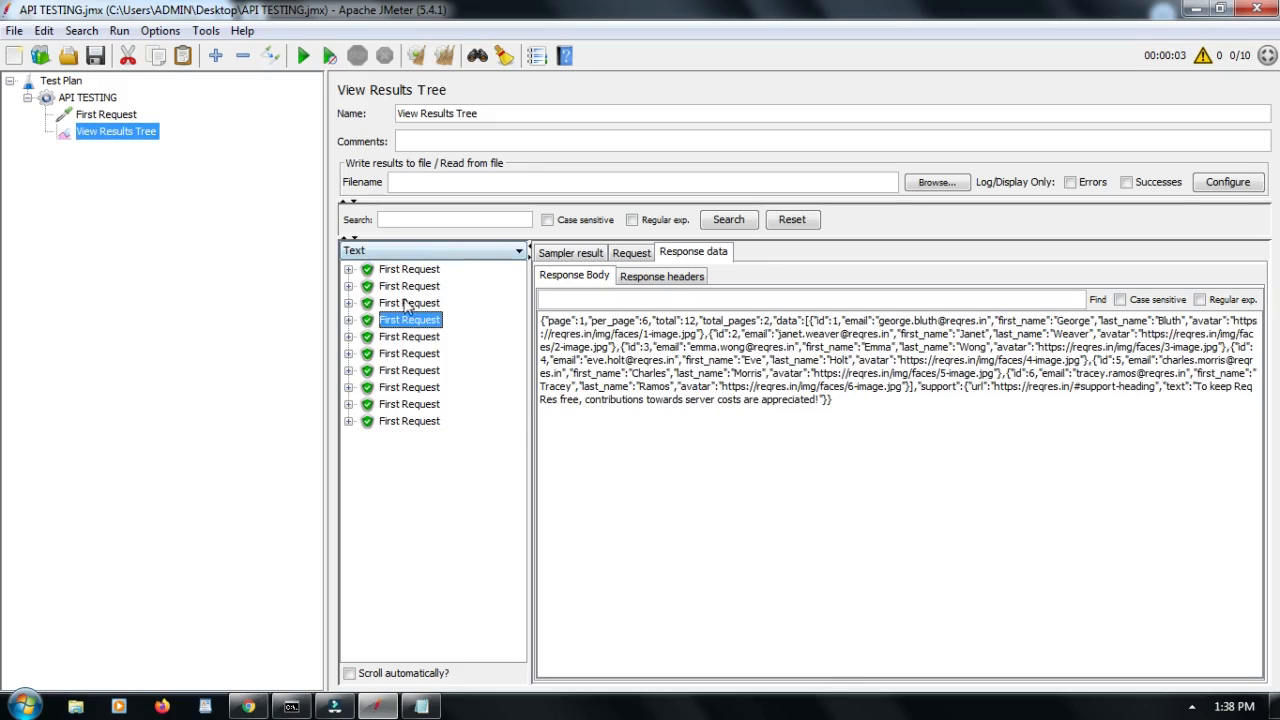